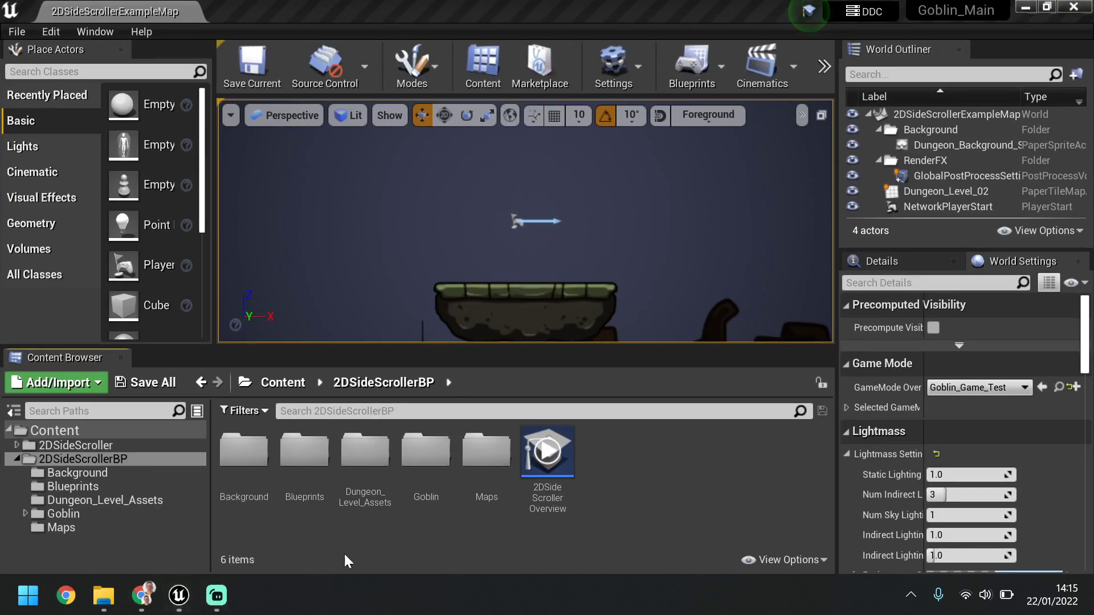
pyautogui.click(228, 608)
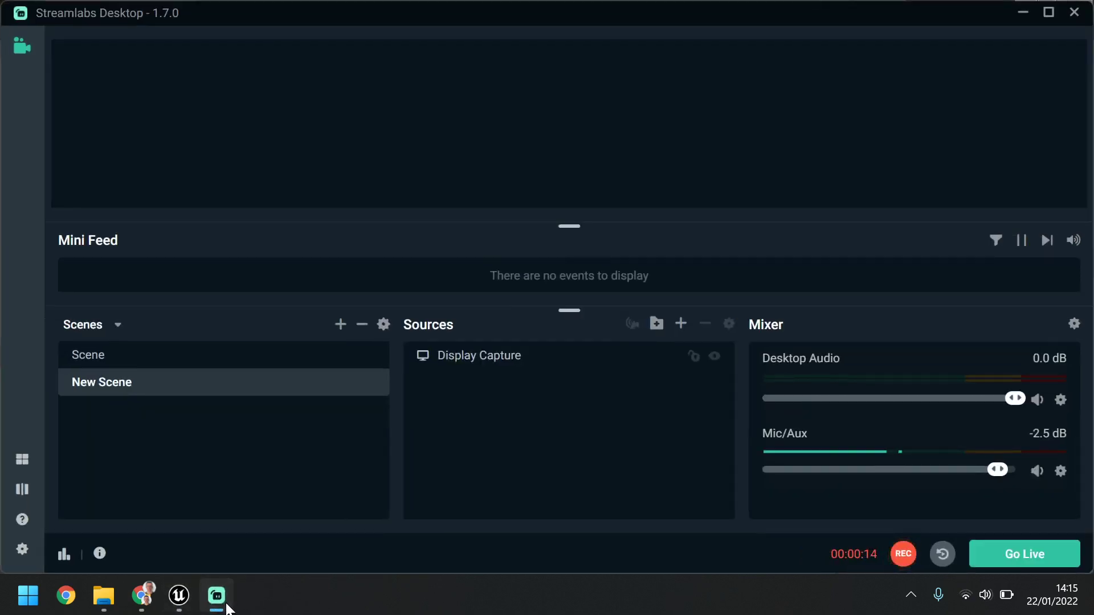
pyautogui.click(228, 605)
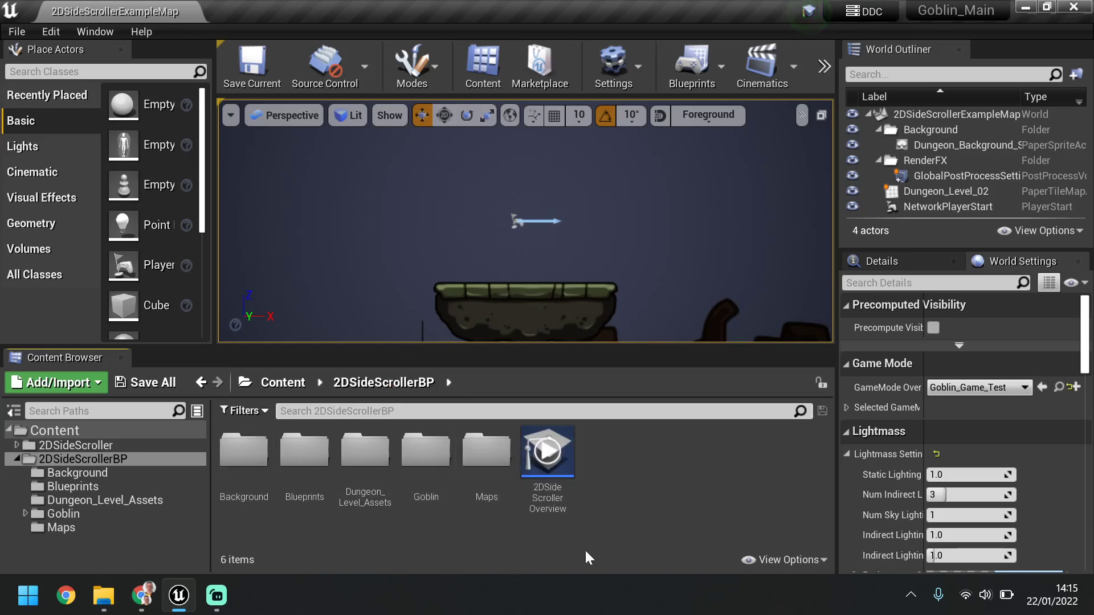
pyautogui.click(447, 453)
pyautogui.doubleClick(447, 454)
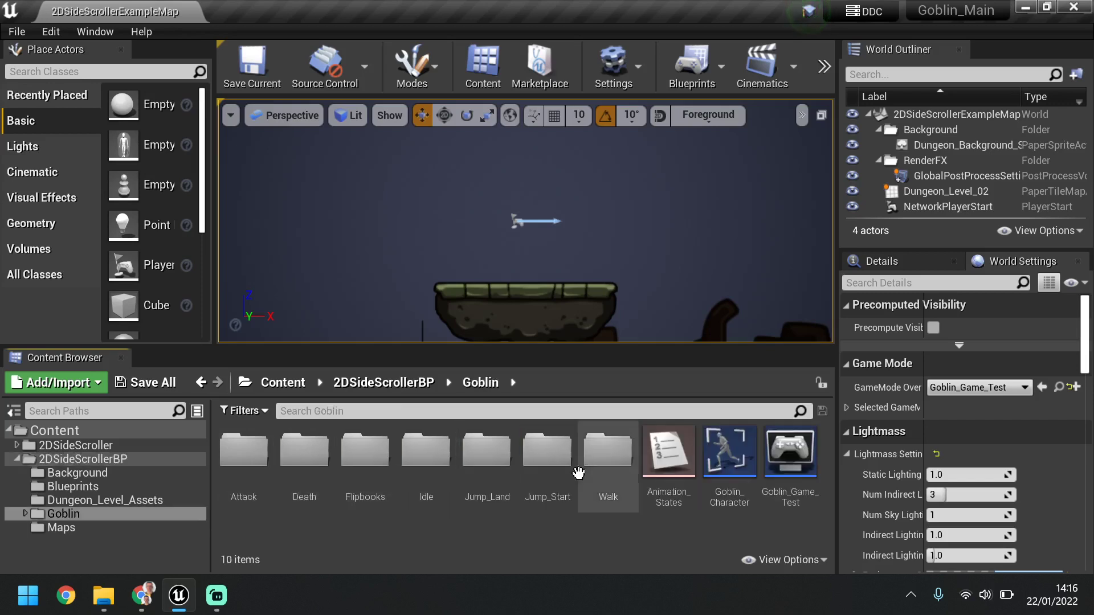
pyautogui.click(402, 385)
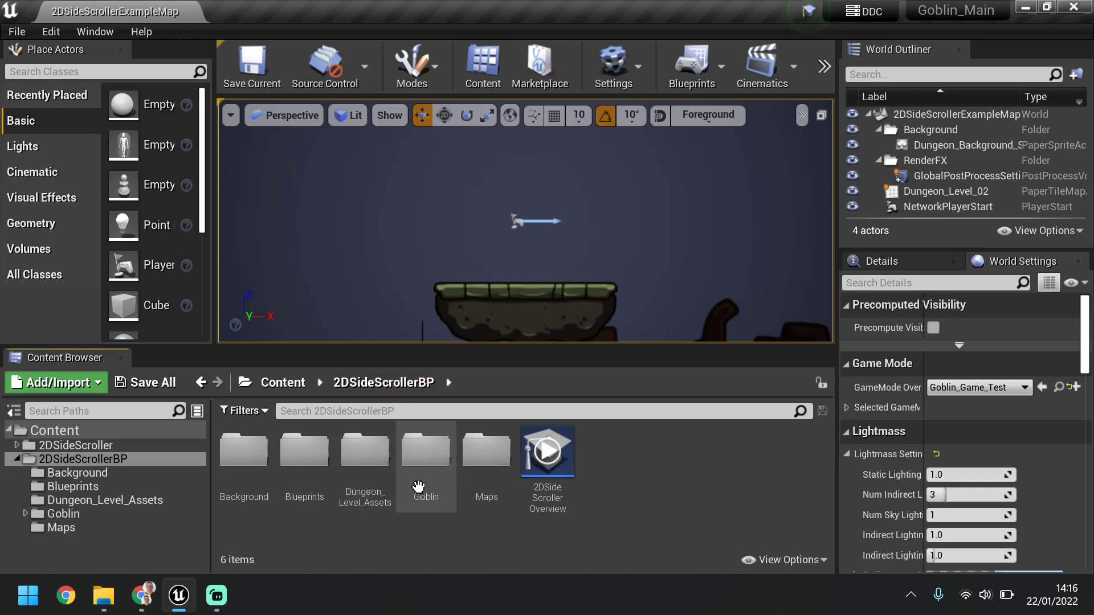
# Create a folder named Widgets inside the 2DSideScrollerBP folder.
pyautogui.rightClick(643, 478)
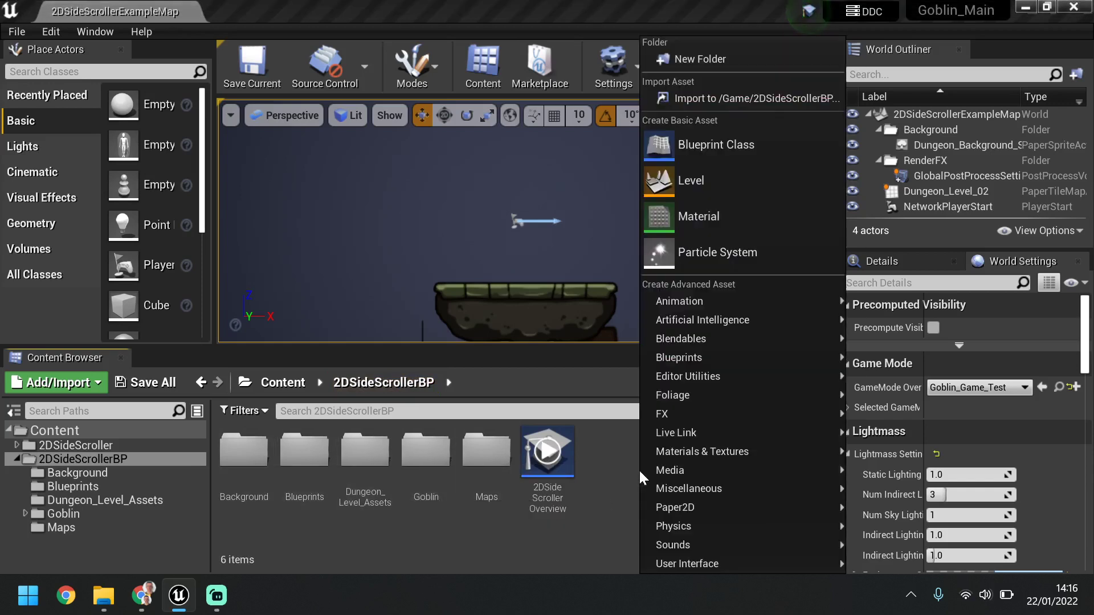
pyautogui.click(686, 59)
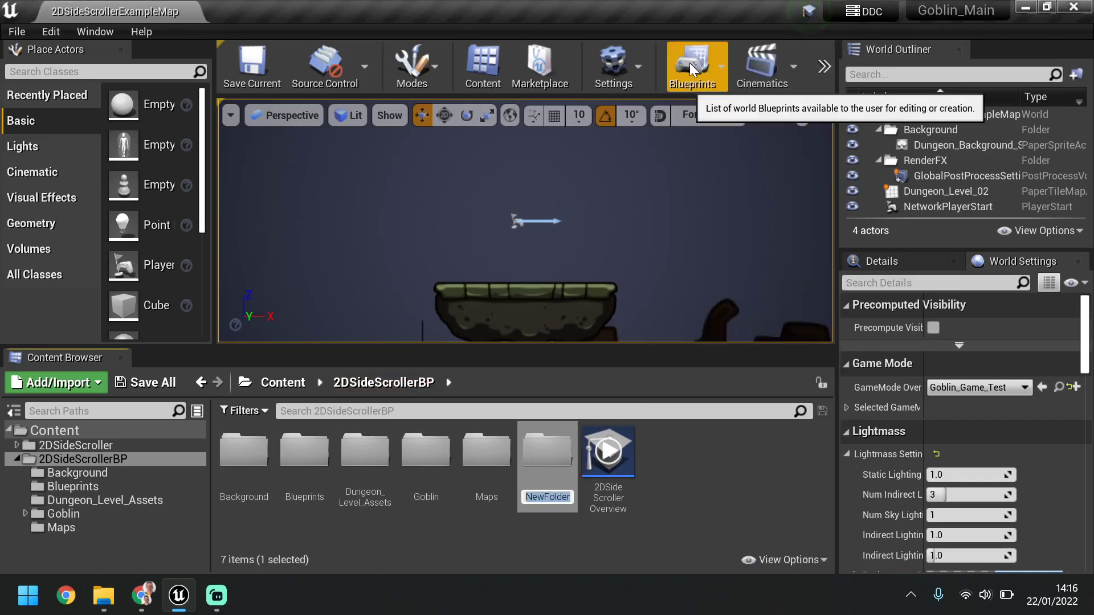
pyautogui.press('BackSpace')
pyautogui.write('Widgets')
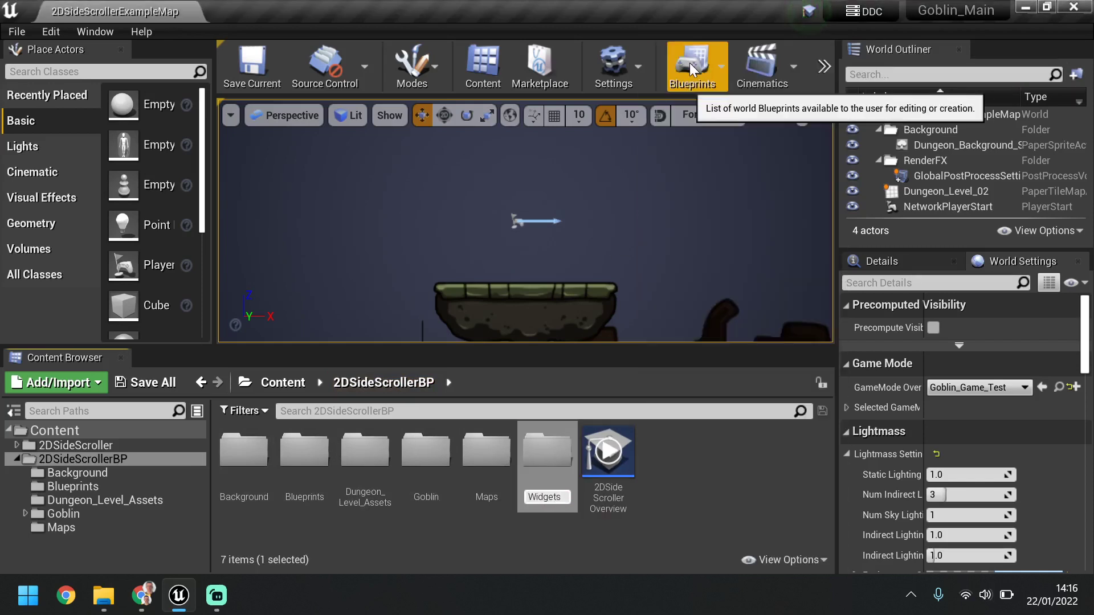
pyautogui.press('Return')
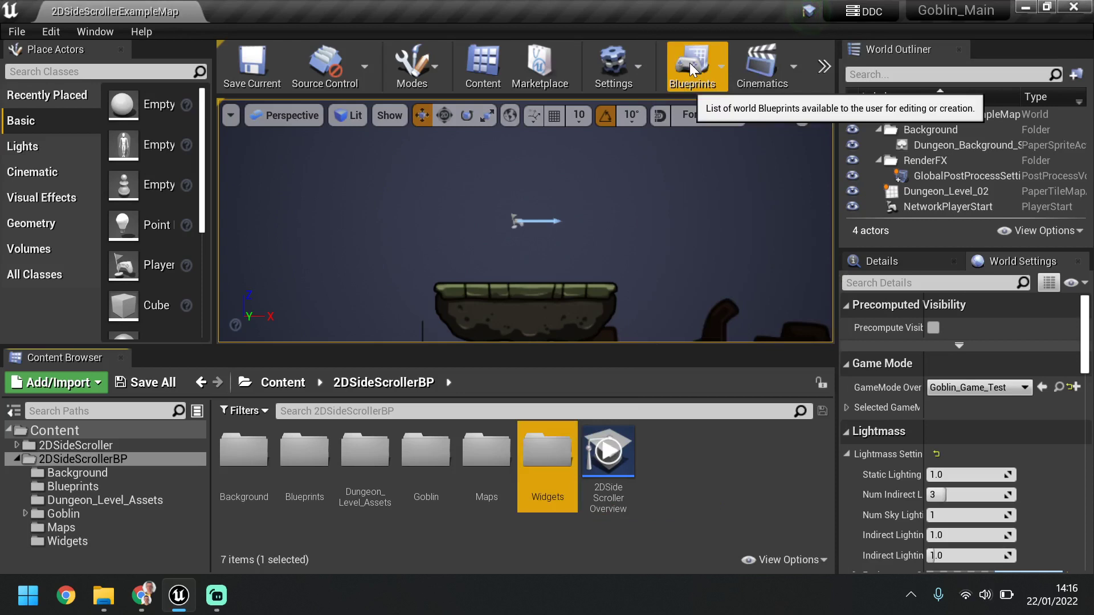
# Create a Widget Blueprint named HUD inside the Widgets folder.
pyautogui.doubleClick(551, 445)
pyautogui.click(1057, 417)
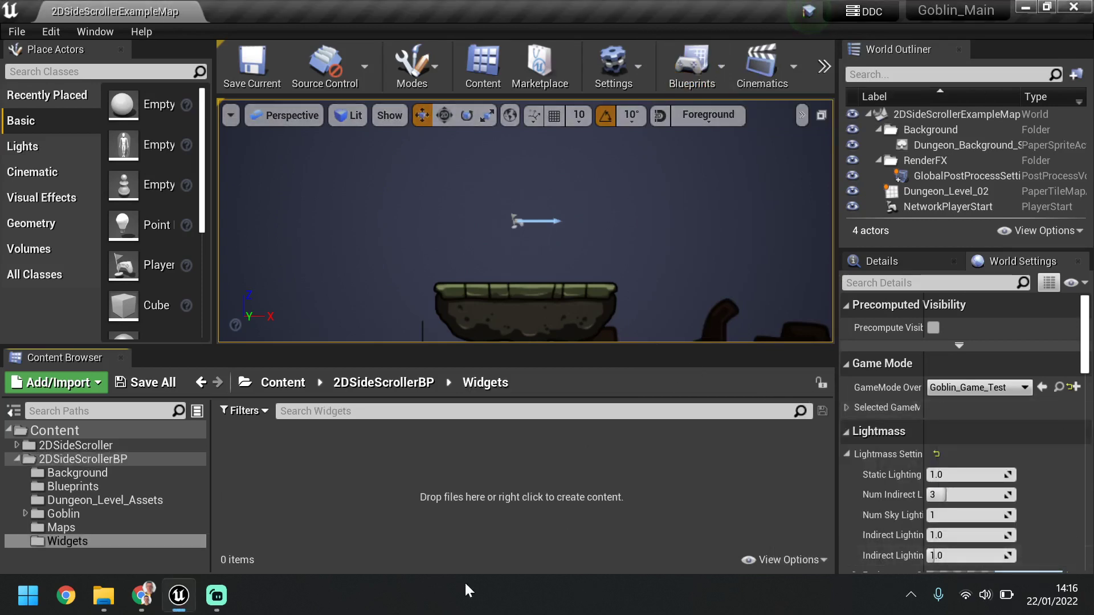
pyautogui.rightClick(319, 477)
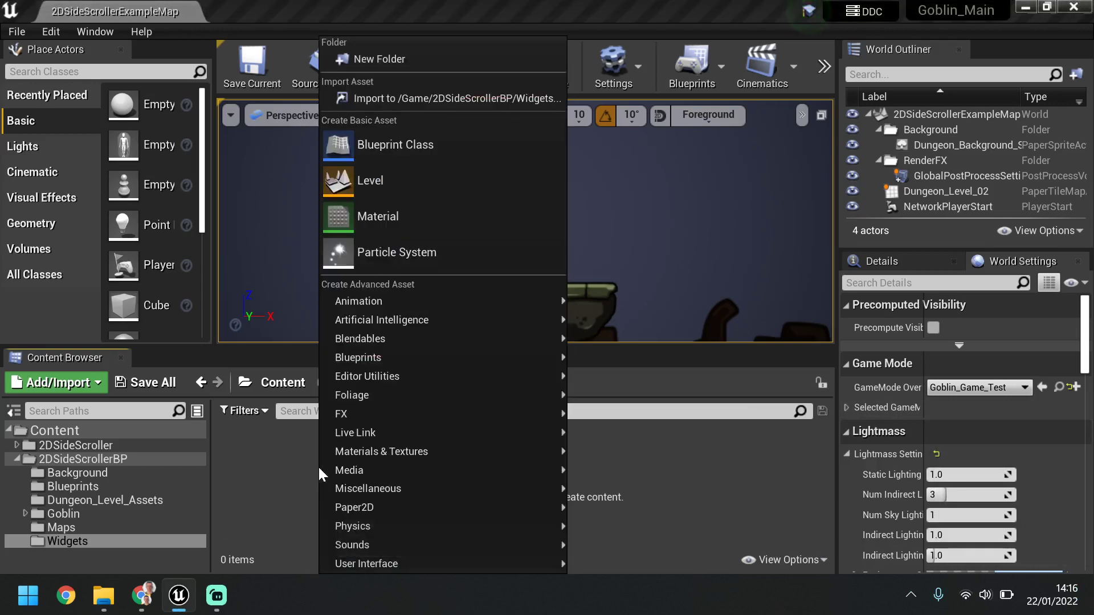
pyautogui.moveTo(464, 564)
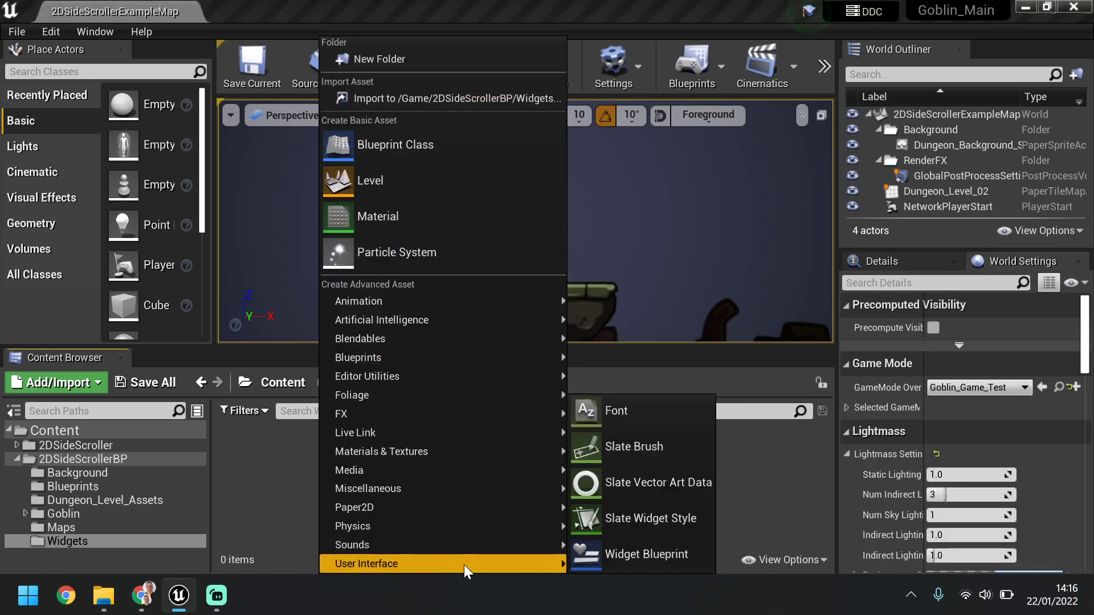
pyautogui.click(698, 550)
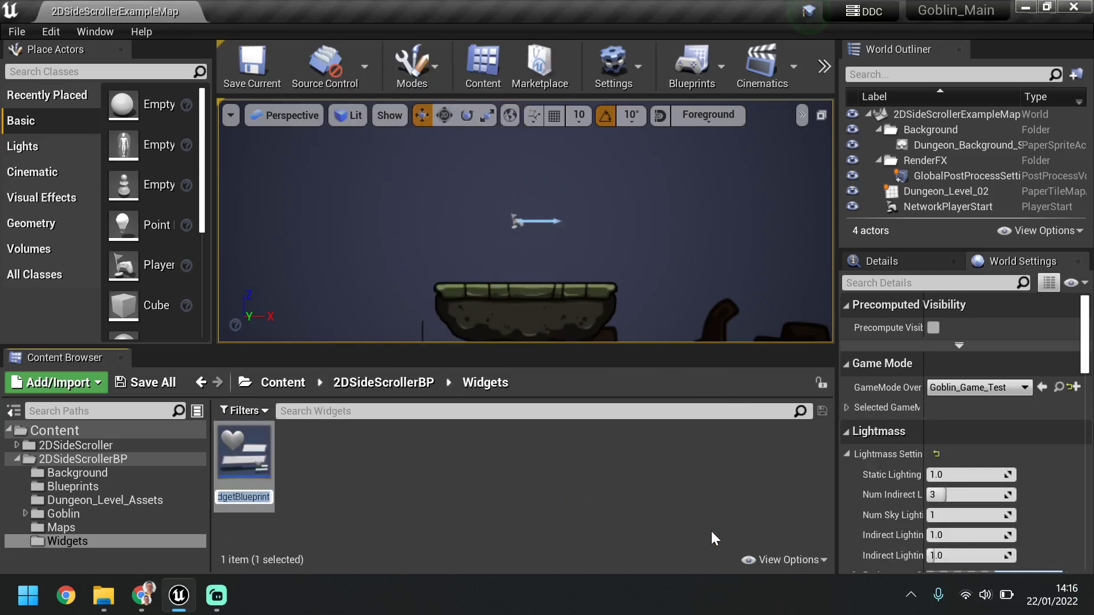
pyautogui.press('BackSpace')
pyautogui.write('HUD')
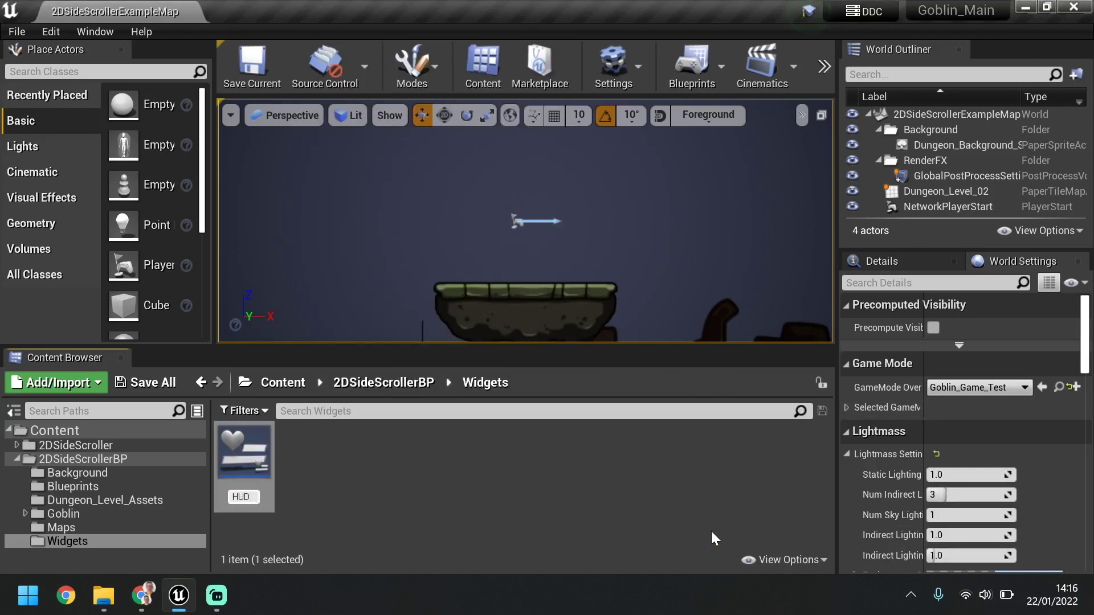
pyautogui.press('Return')
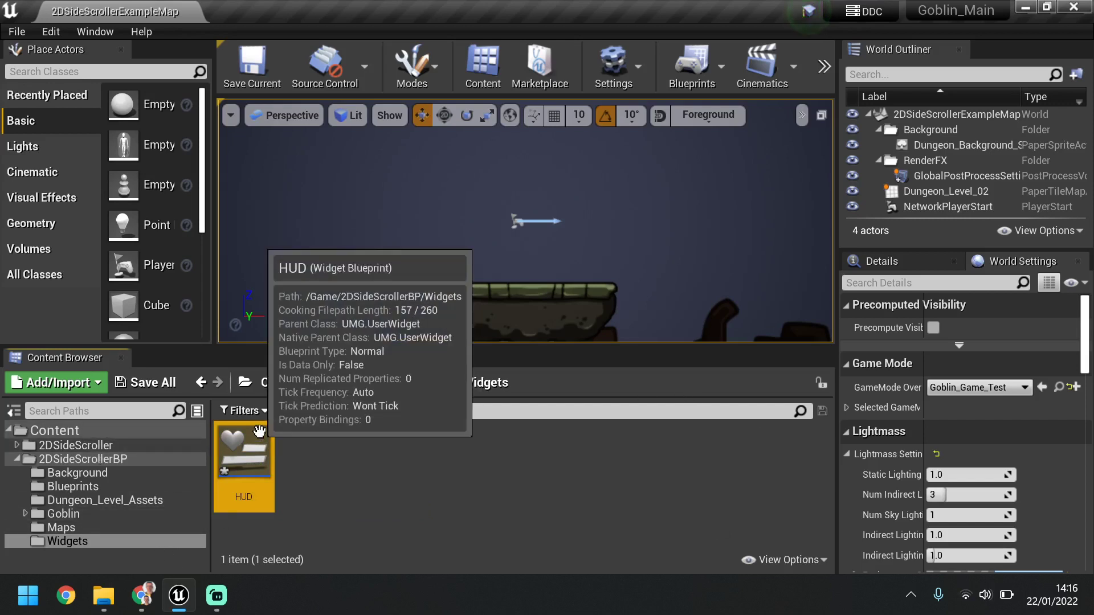
# Open the HUD widget blueprint for editing and add a Border widget to its Canvas Panel.
pyautogui.doubleClick(244, 456)
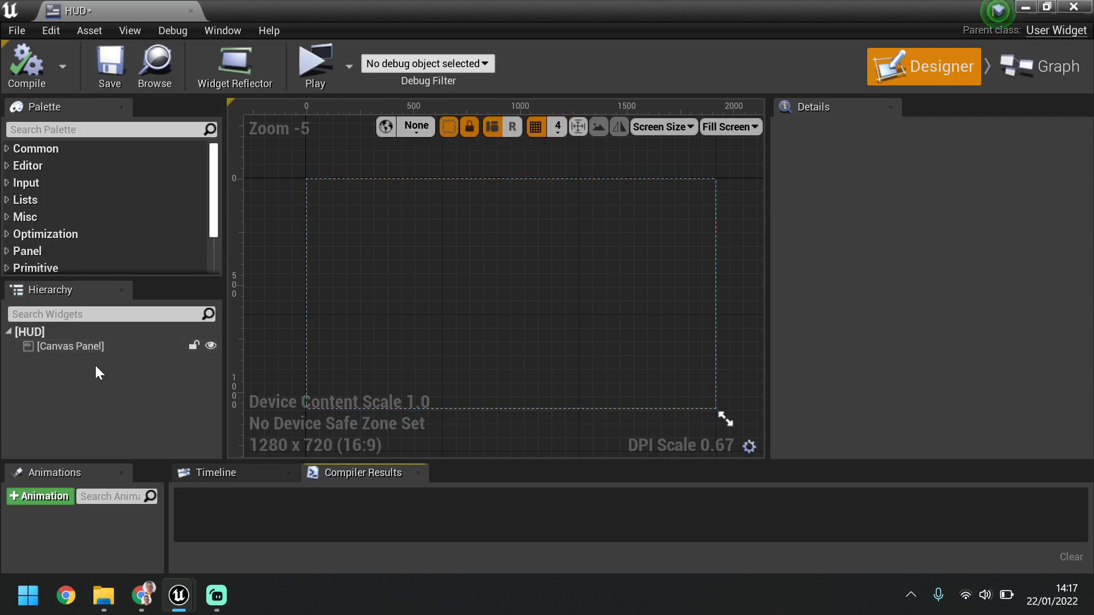
pyautogui.click(111, 130)
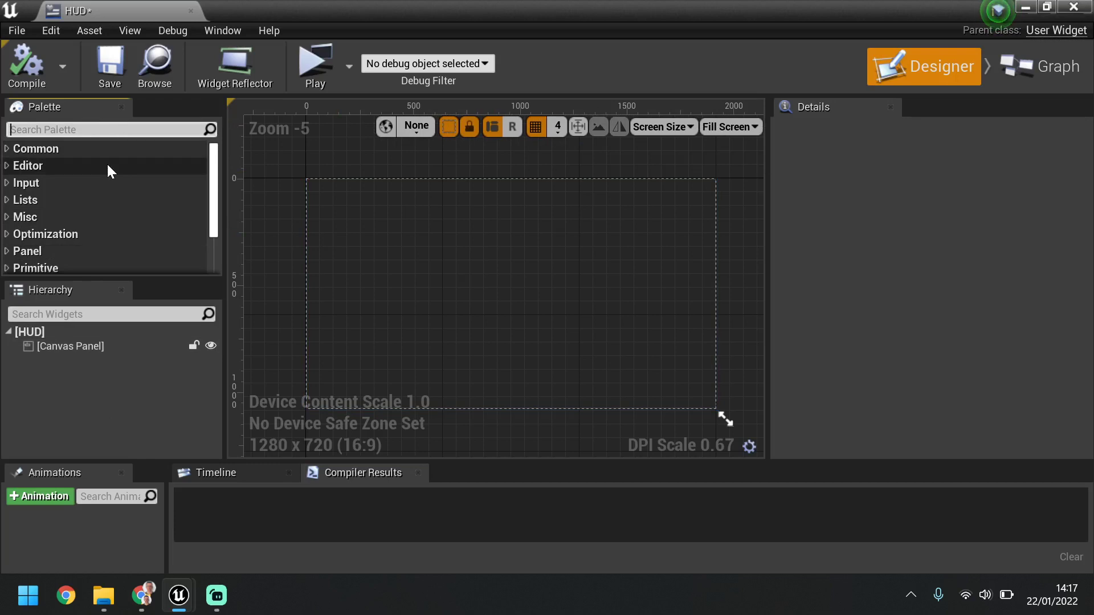
pyautogui.write('border')
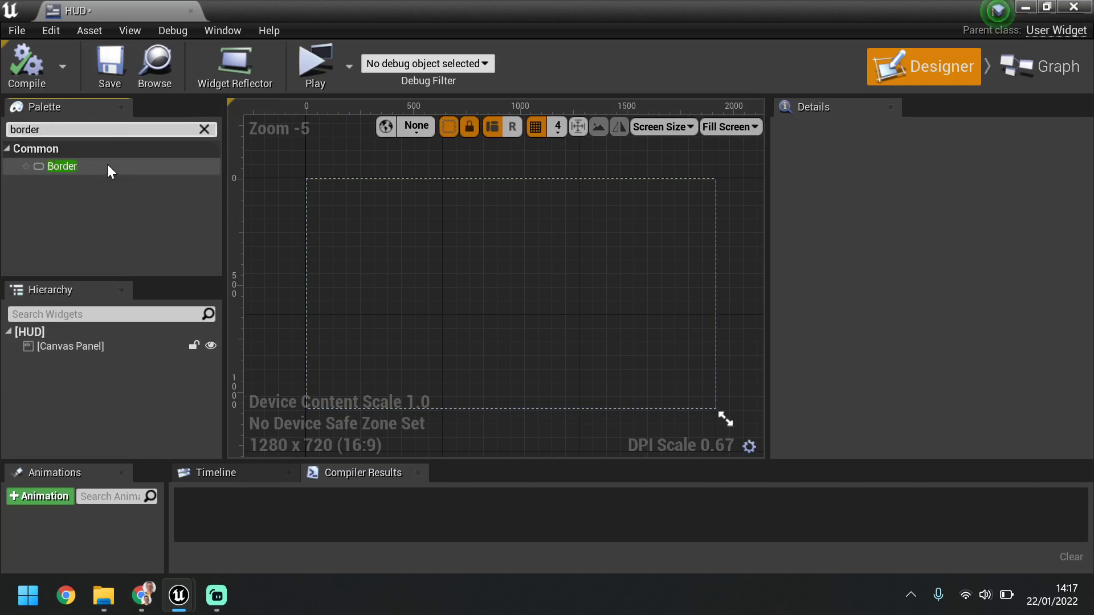
pyautogui.moveTo(105, 166); pyautogui.dragTo(122, 343)
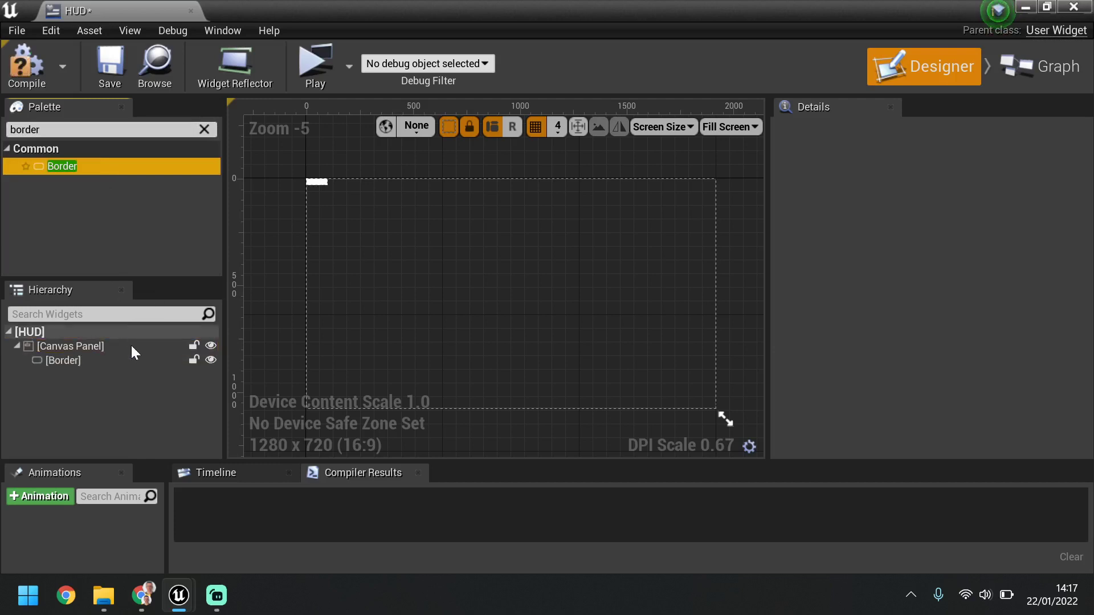
# Place the border at about X 36, Y 36, size it about 543 by 198, and anchor it to the canvas's top-left corner.
pyautogui.click(97, 361)
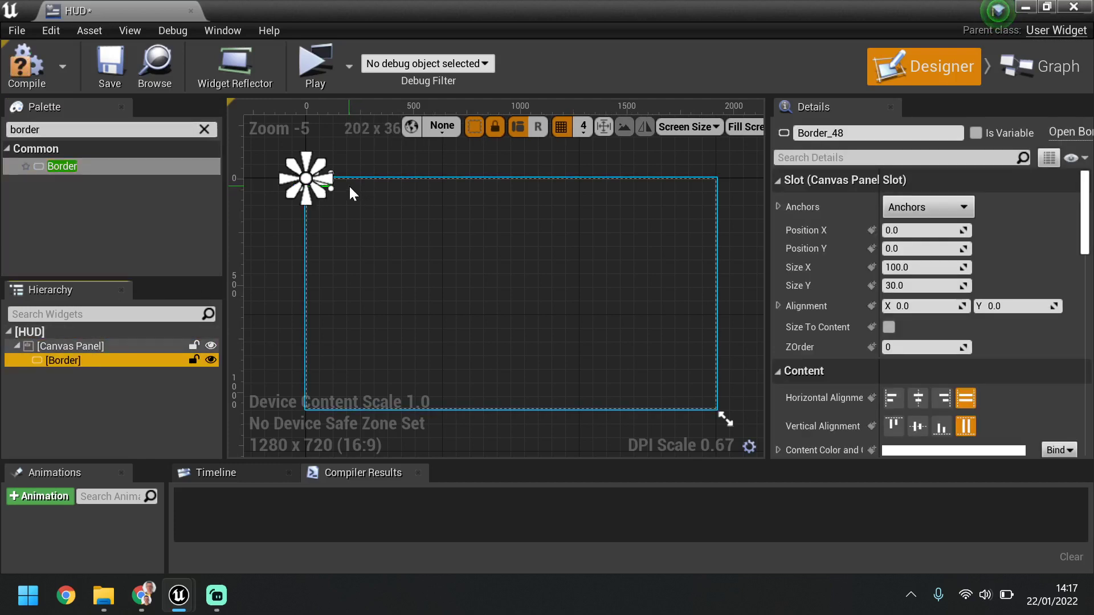
pyautogui.moveTo(329, 189); pyautogui.dragTo(429, 238)
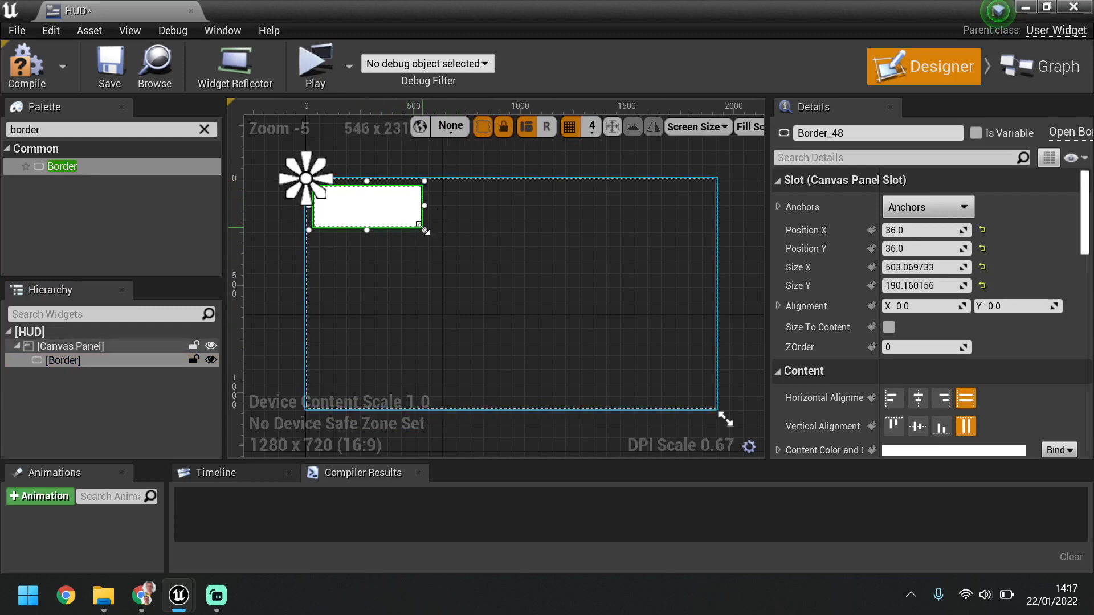
pyautogui.moveTo(428, 229); pyautogui.dragTo(434, 232)
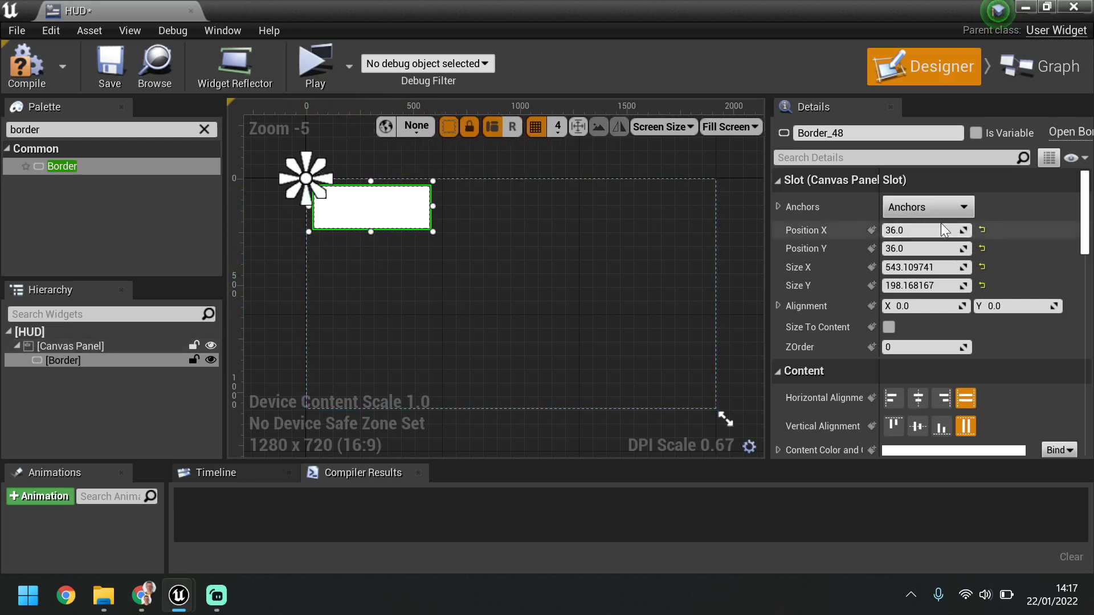
pyautogui.click(914, 210)
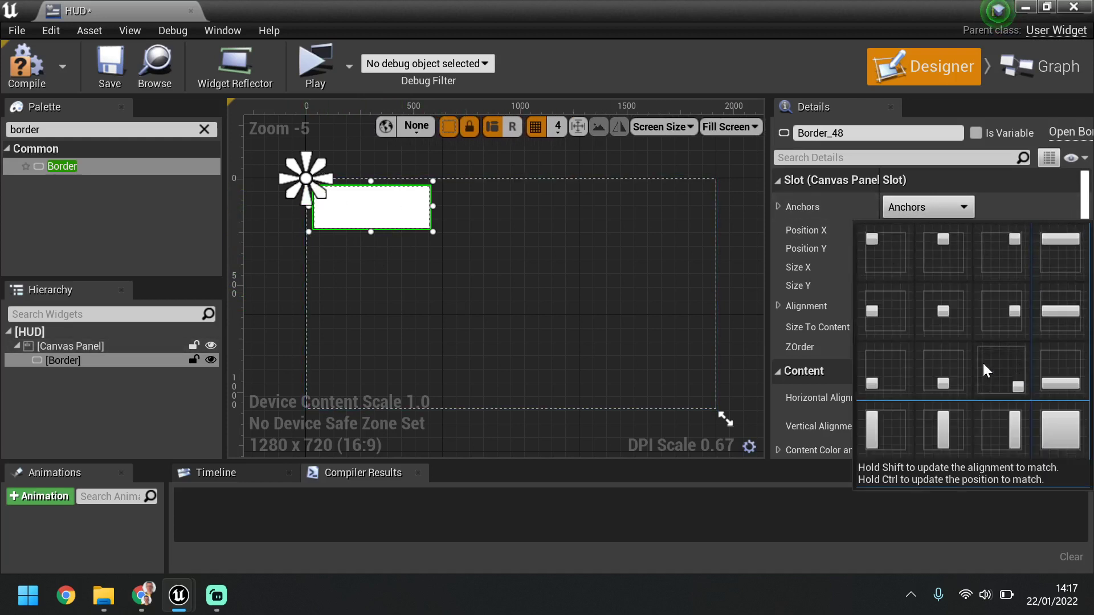
pyautogui.click(885, 256)
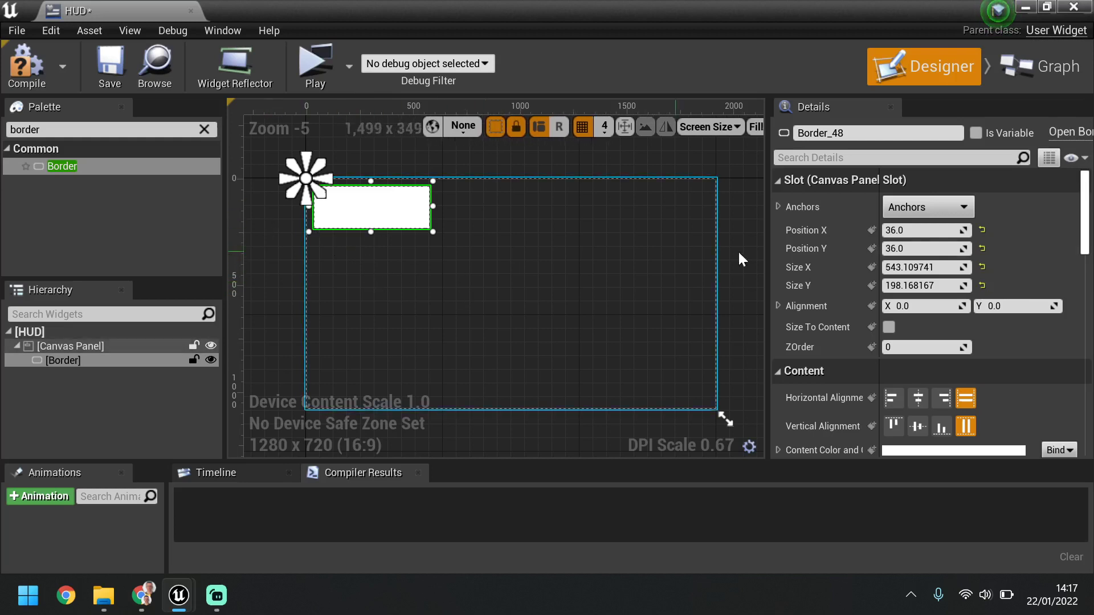
# Rename the border widget as Health_Stamina_Border.
pyautogui.click(850, 134)
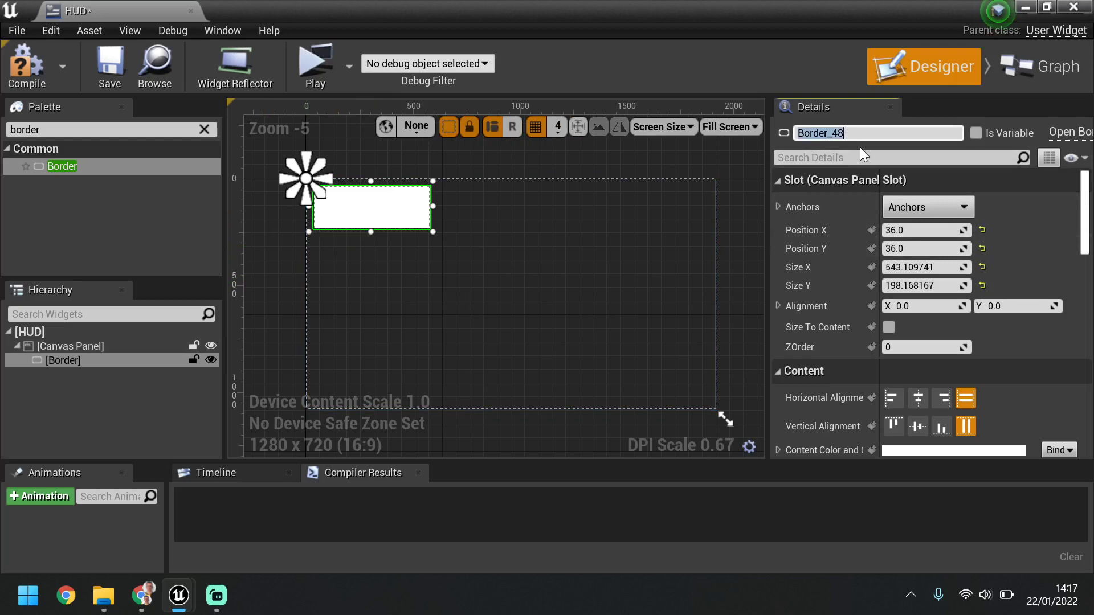
pyautogui.press('BackSpace')
pyautogui.write('Heal')
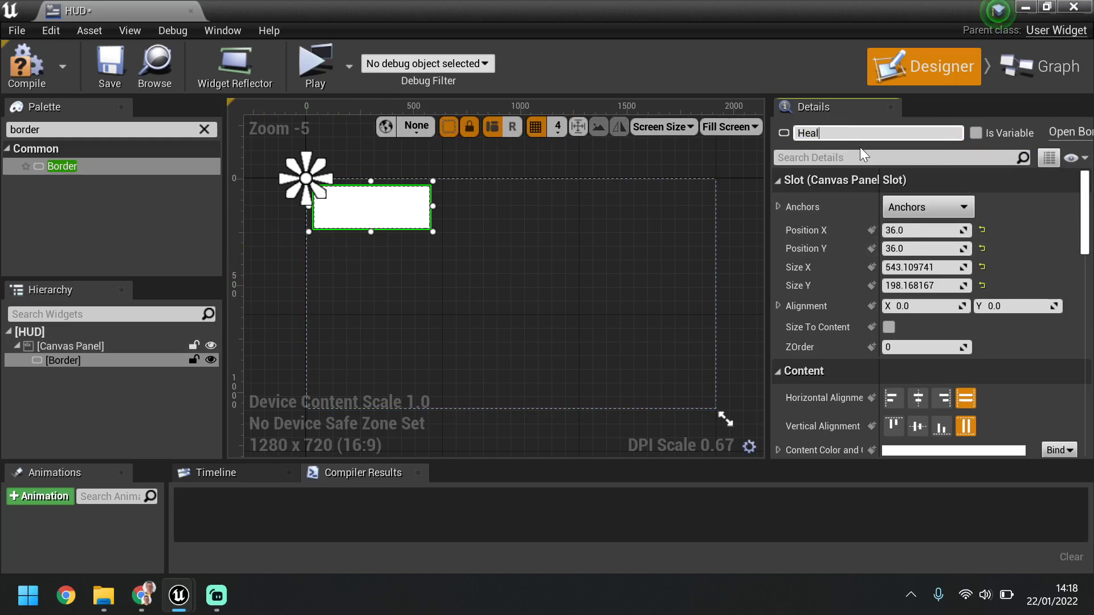
pyautogui.write('th_Stamina_B')
pyautogui.write('order')
pyautogui.press('Return')
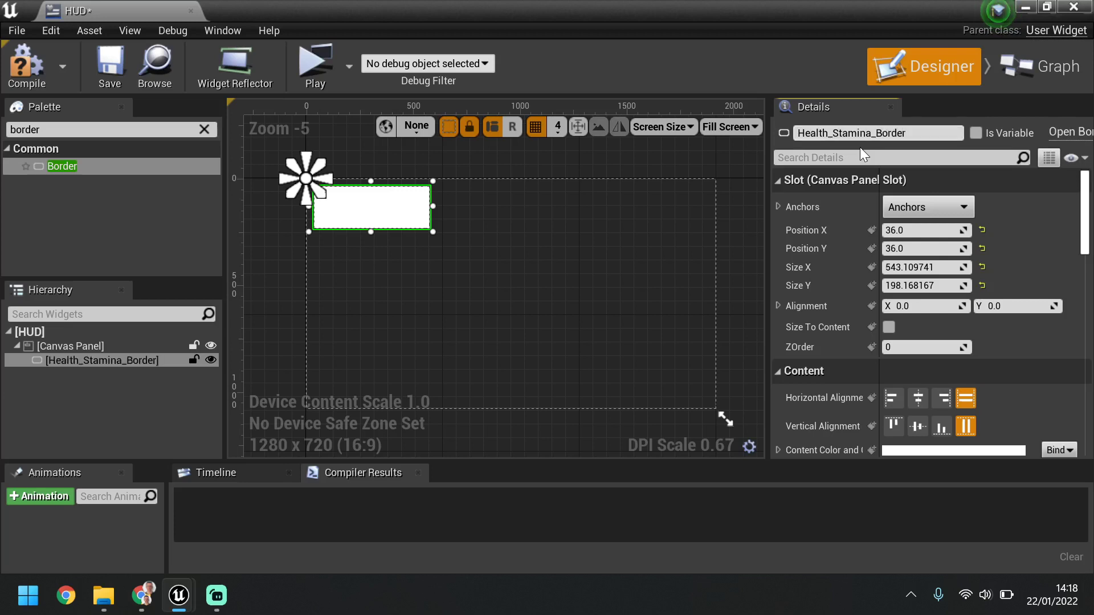
# Make Health_Stamina_Border fully transparent by setting its brush color alpha to 0.
pyautogui.moveTo(1089, 246); pyautogui.dragTo(1089, 285)
pyautogui.scroll(-5, 844, 279)
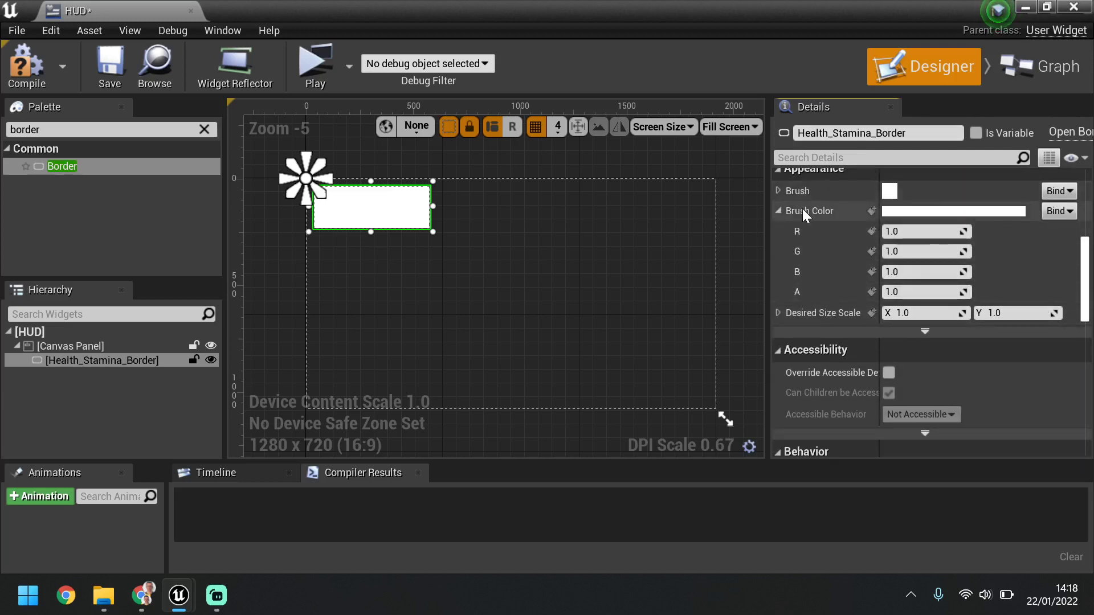
pyautogui.click(778, 211)
pyautogui.click(779, 210)
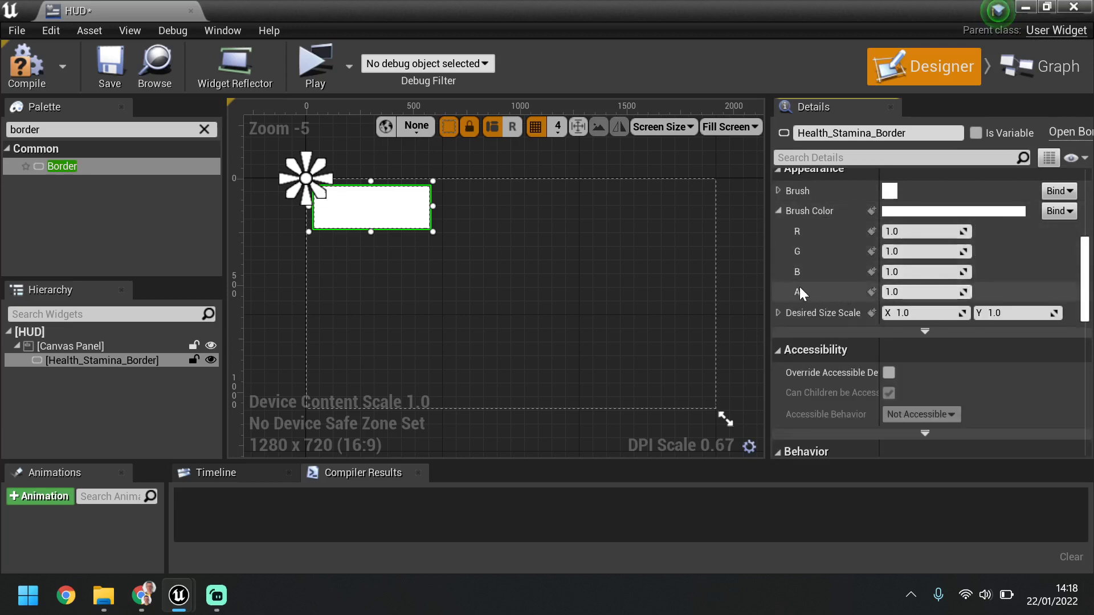
pyautogui.click(894, 292)
pyautogui.write('0')
pyautogui.press('Return')
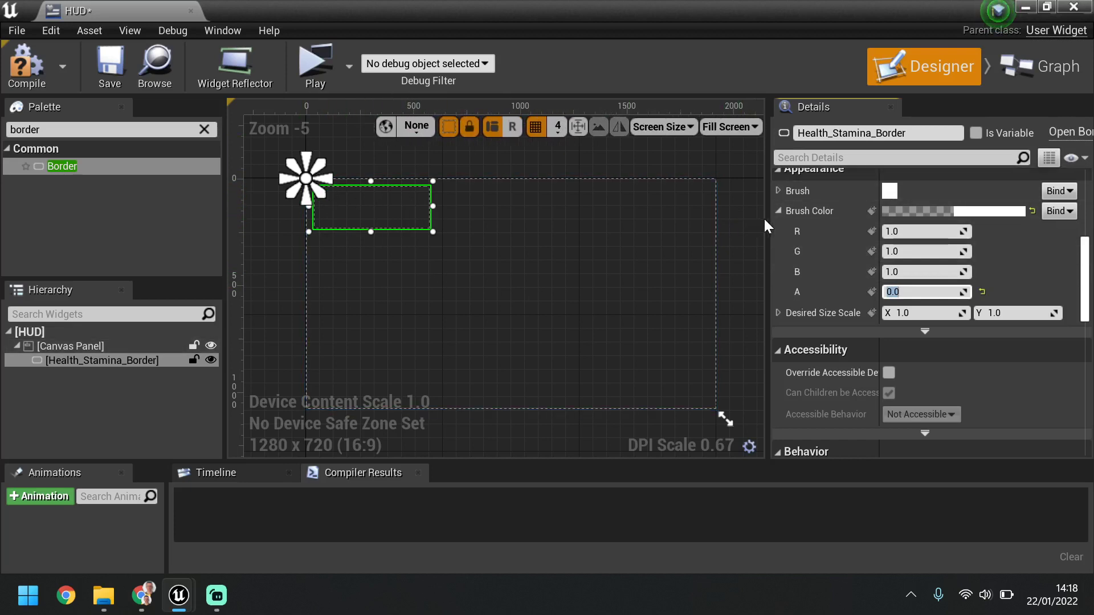
# Add a Horizontal Box as a child of Health_Stamina_Border and select it.
pyautogui.moveTo(765, 219); pyautogui.dragTo(854, 218)
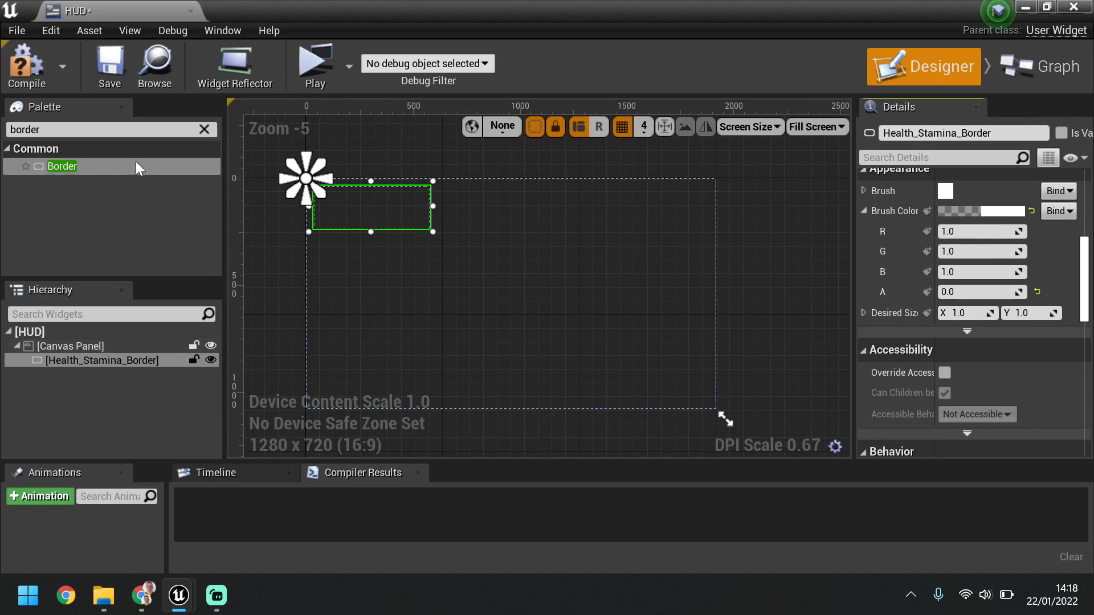
pyautogui.click(66, 127)
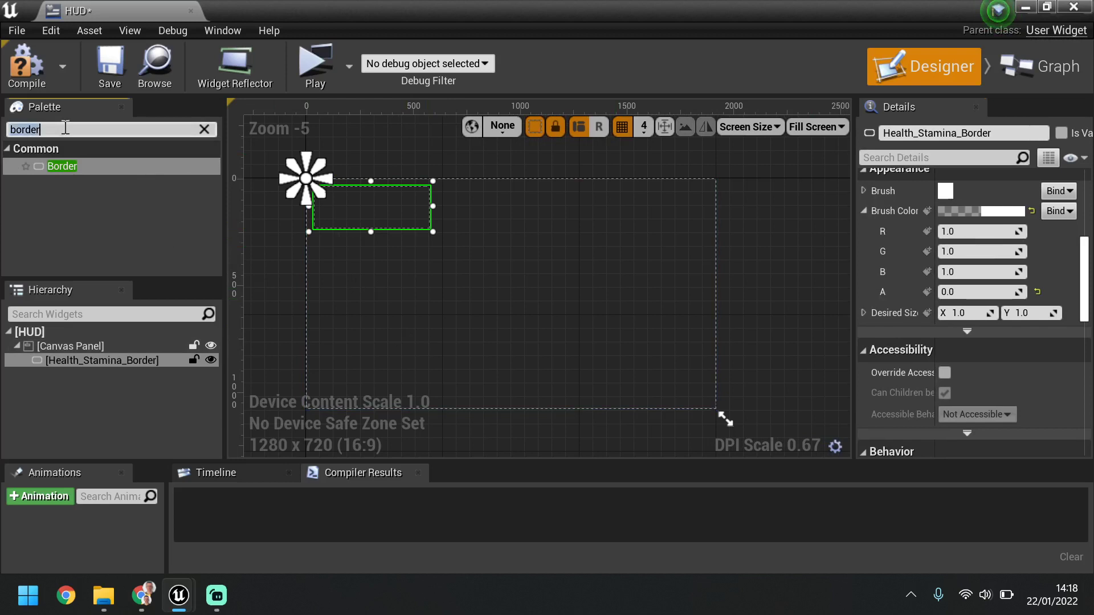
pyautogui.press('BackSpace')
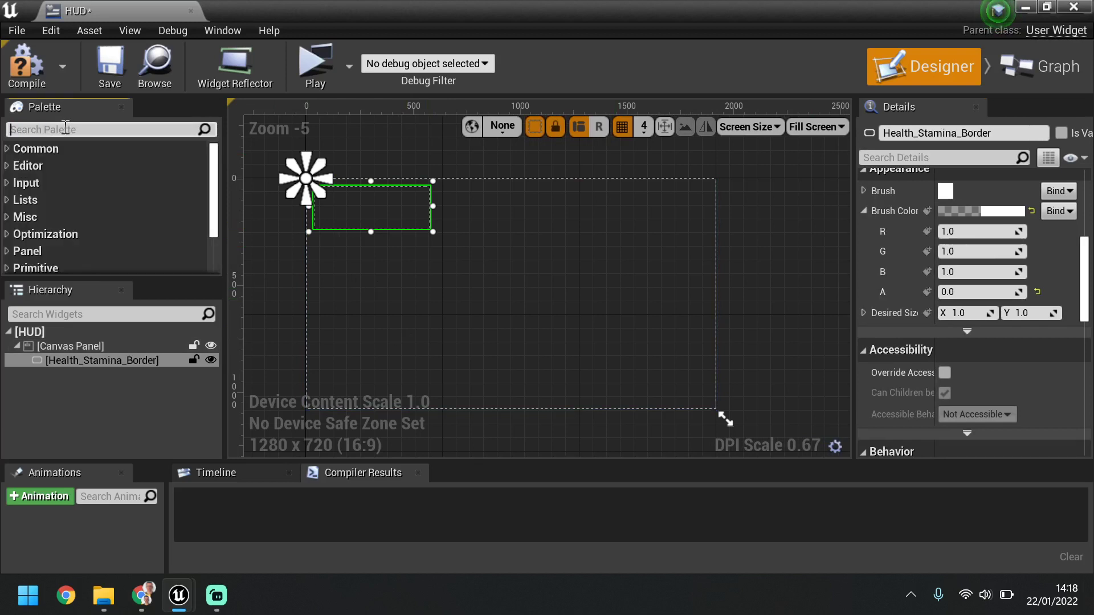
pyautogui.write('horizontal b')
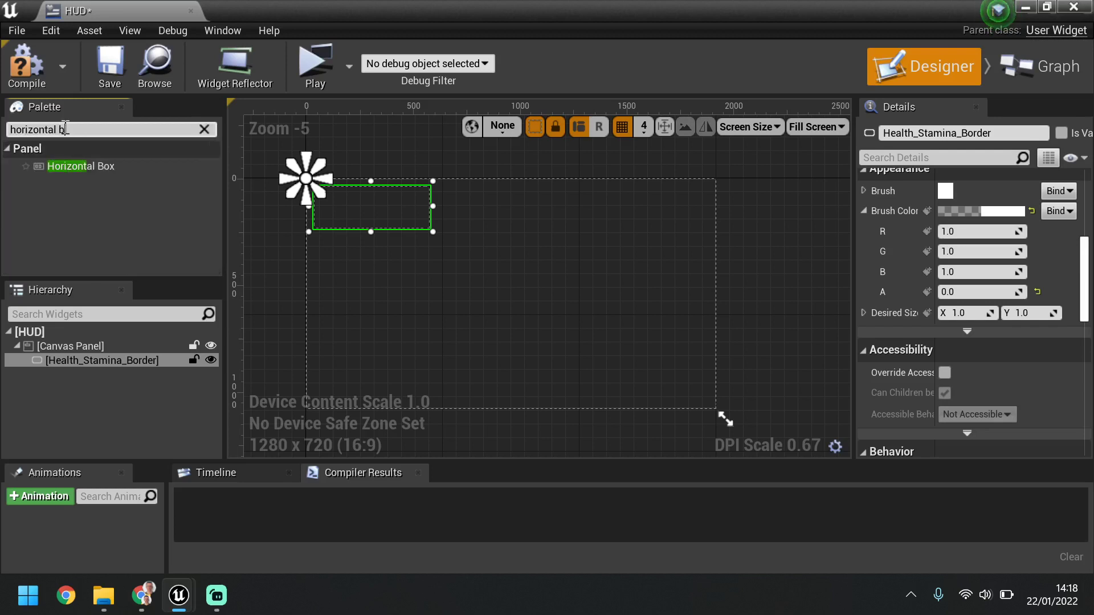
pyautogui.write('ox')
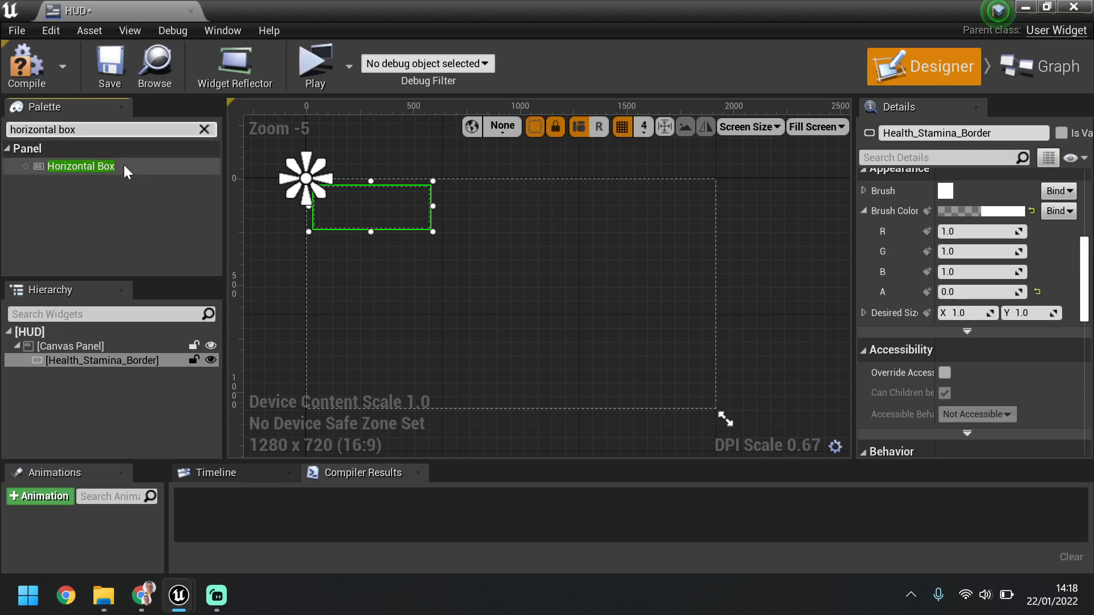
pyautogui.moveTo(125, 165)
pyautogui.mouseDown()
pyautogui.moveTo(142, 373)
pyautogui.moveTo(144, 347)
pyautogui.moveTo(139, 361)
pyautogui.mouseUp()
pyautogui.click(125, 374)
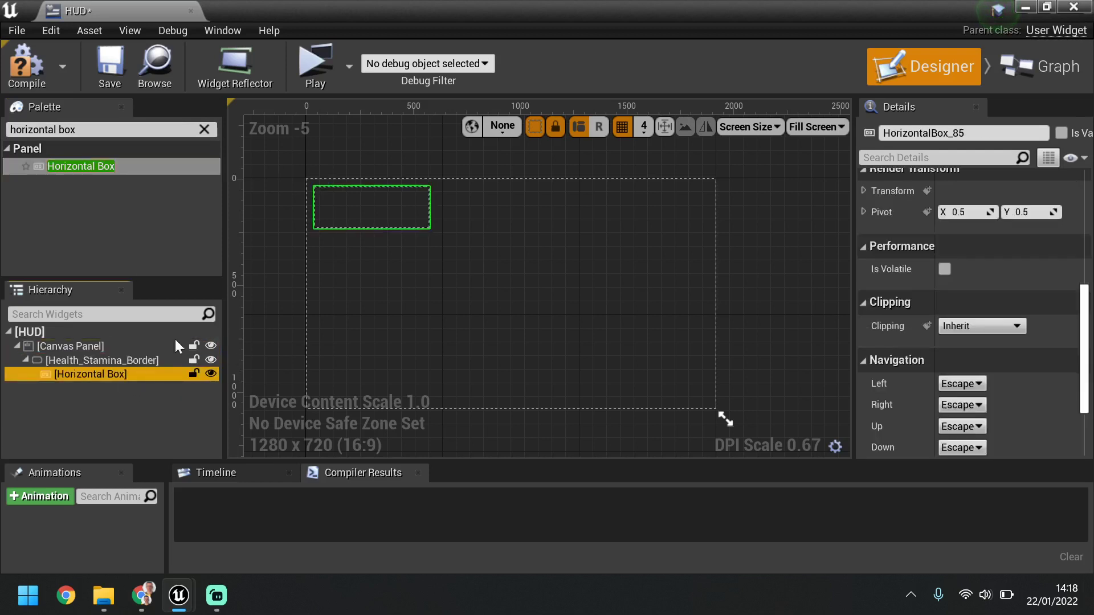
# Rename the Horizontal Box inside Health_Stamina_Border as Health_Stamina_Boxes.
pyautogui.click(1013, 137)
pyautogui.write('Healt')
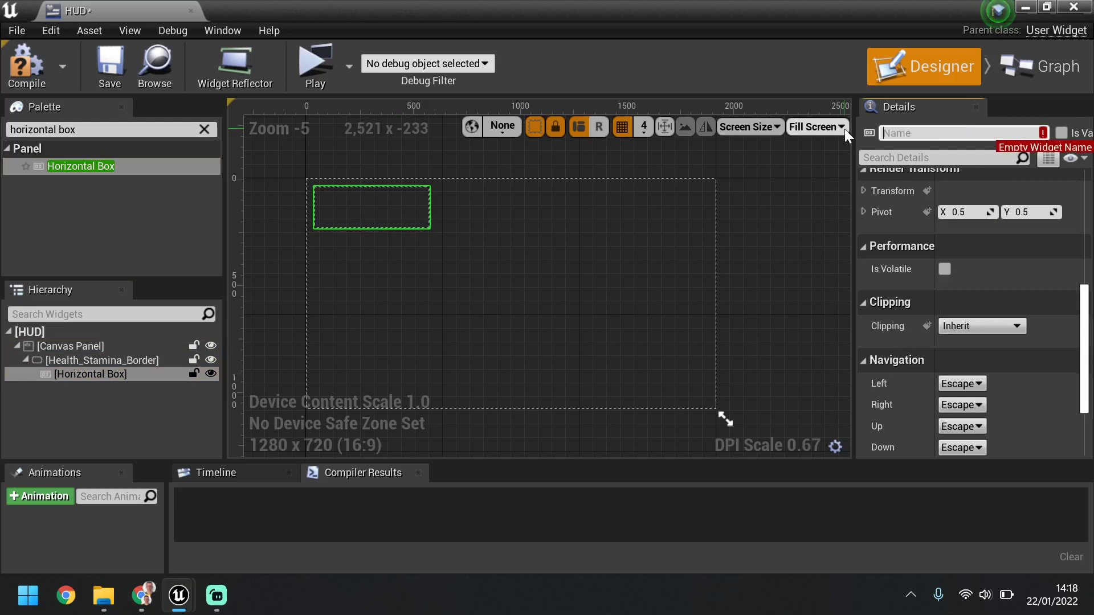
pyautogui.write('h')
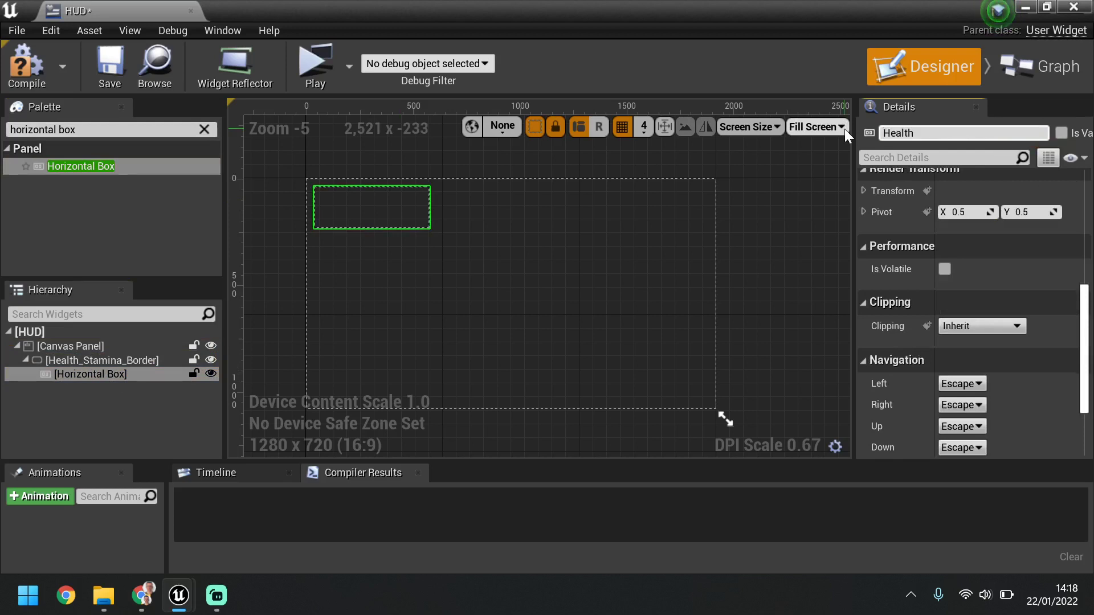
pyautogui.write('_Stamina_Boxes')
pyautogui.press('Return')
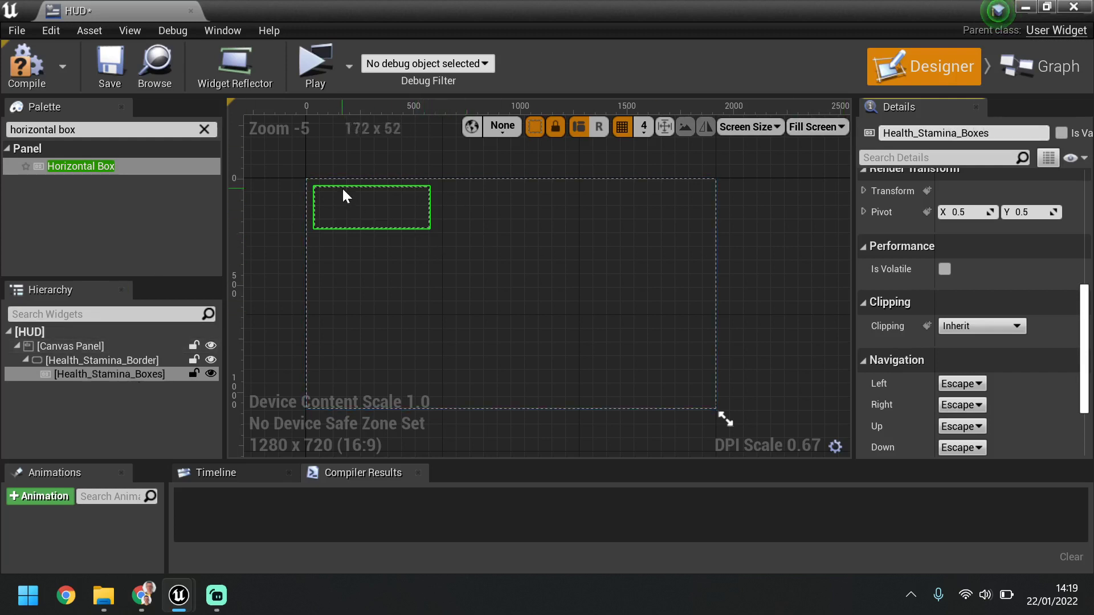
# Add two Vertical Boxes as children of Health_Stamina_Boxes.
pyautogui.click(121, 365)
pyautogui.click(128, 377)
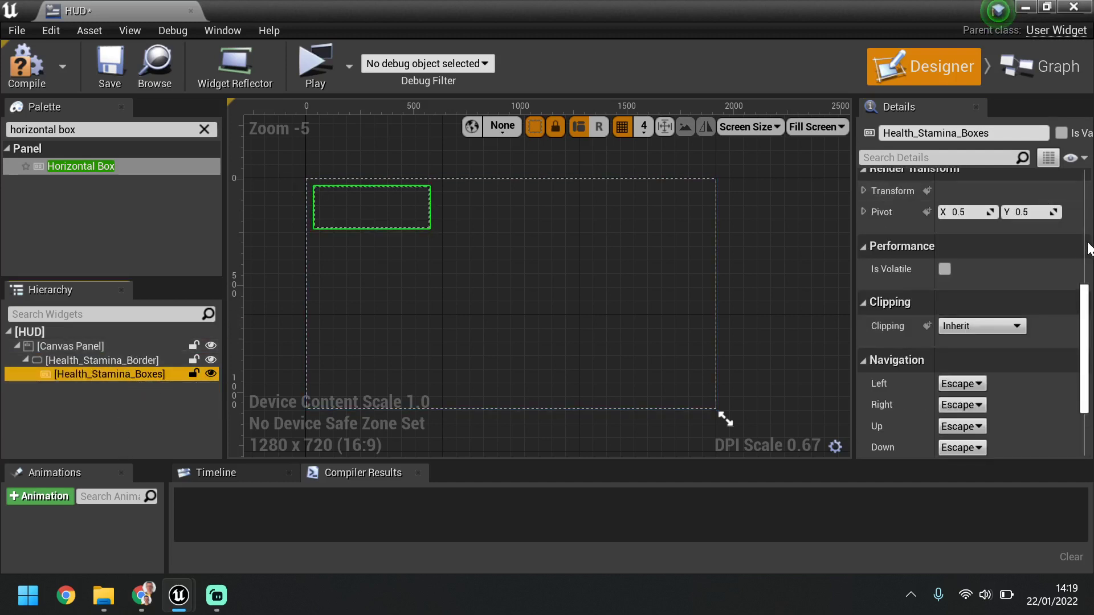
pyautogui.moveTo(1088, 294); pyautogui.dragTo(1088, 188)
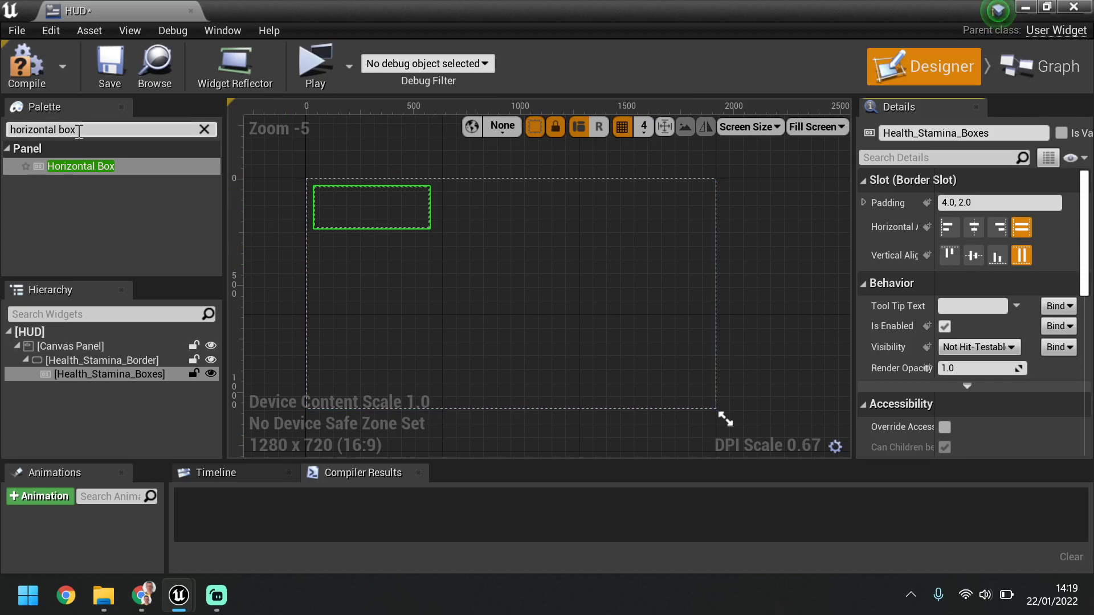
pyautogui.moveTo(79, 131); pyautogui.dragTo(2, 127)
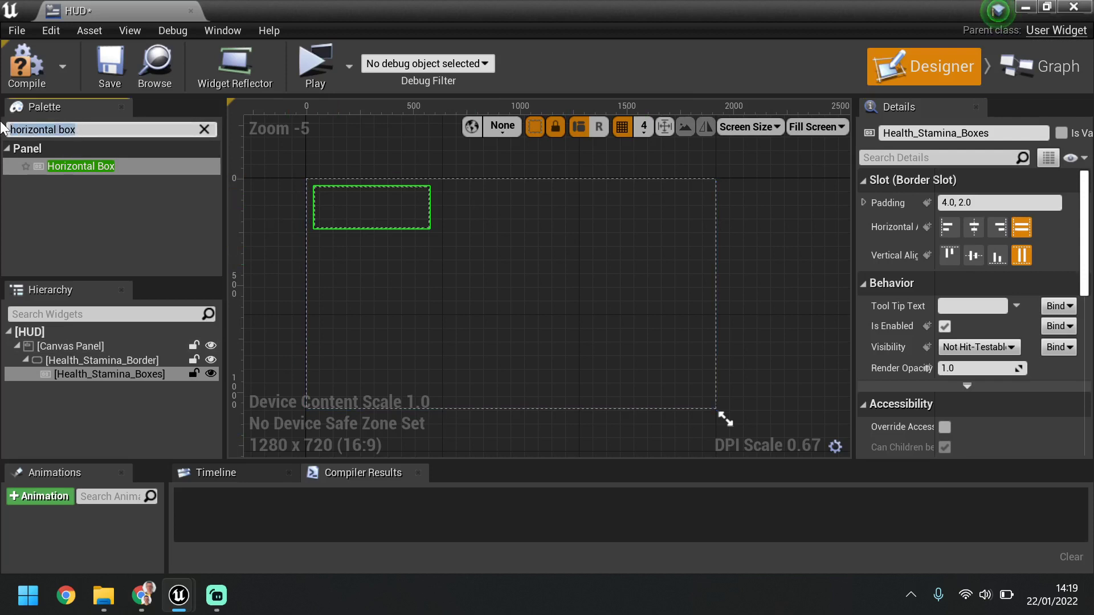
pyautogui.press('BackSpace')
pyautogui.write('vertical box')
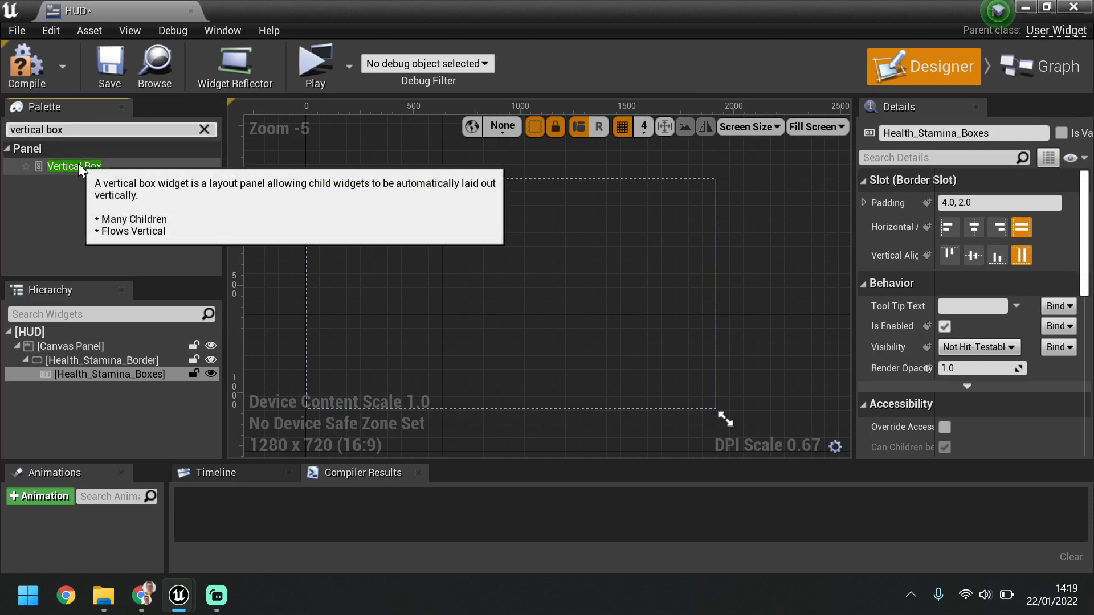
pyautogui.moveTo(77, 165); pyautogui.dragTo(115, 376)
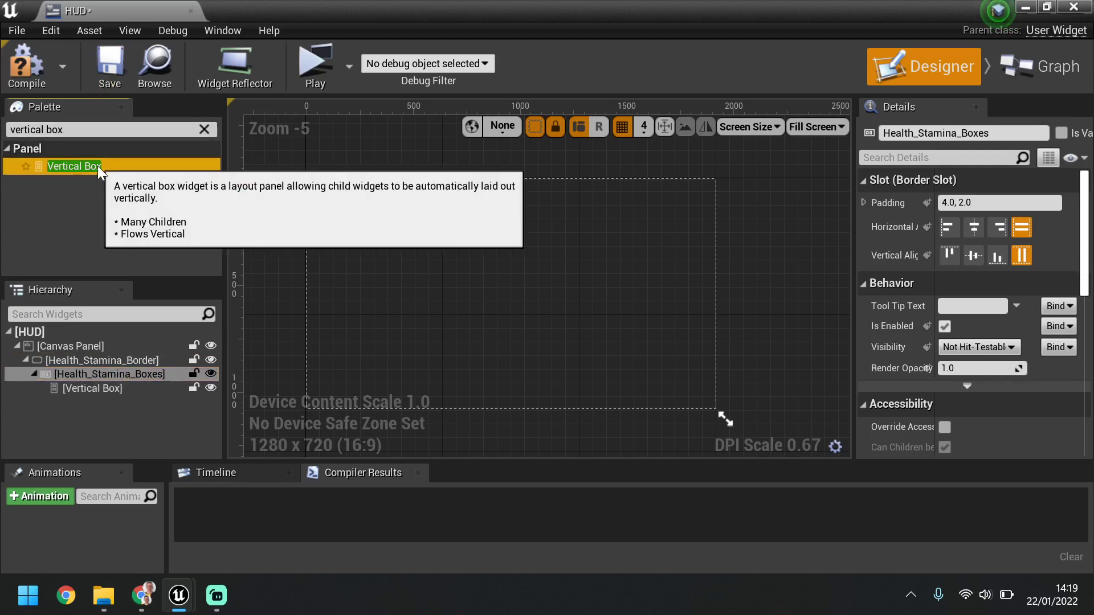
pyautogui.moveTo(97, 166); pyautogui.dragTo(136, 375)
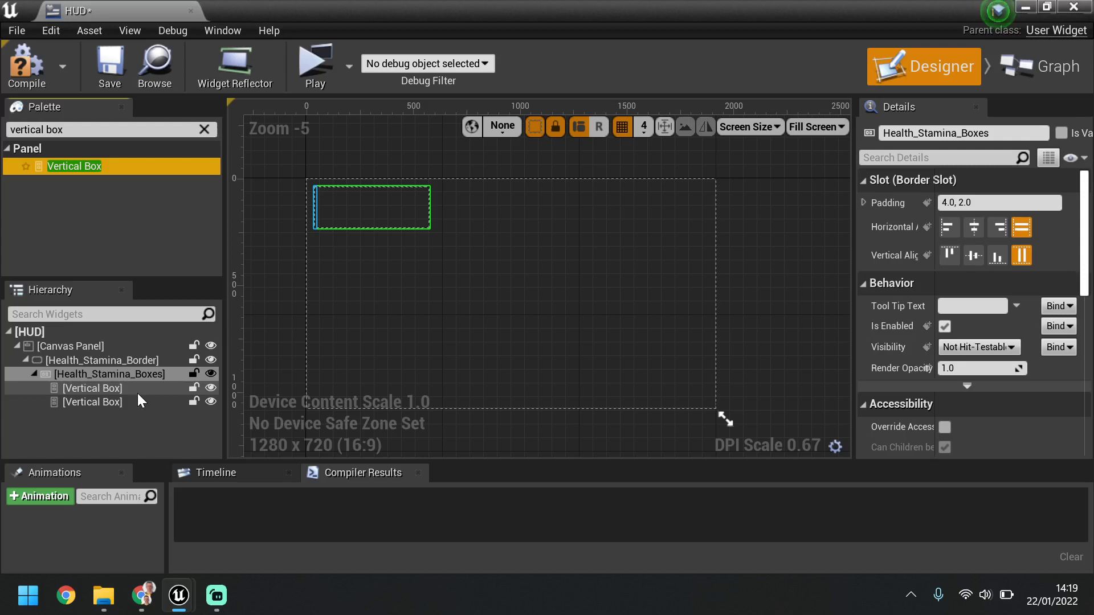
# Set the slot size of both Vertical Boxes in Health_Stamina_Boxes to Fill so they share the width equally.
pyautogui.click(140, 387)
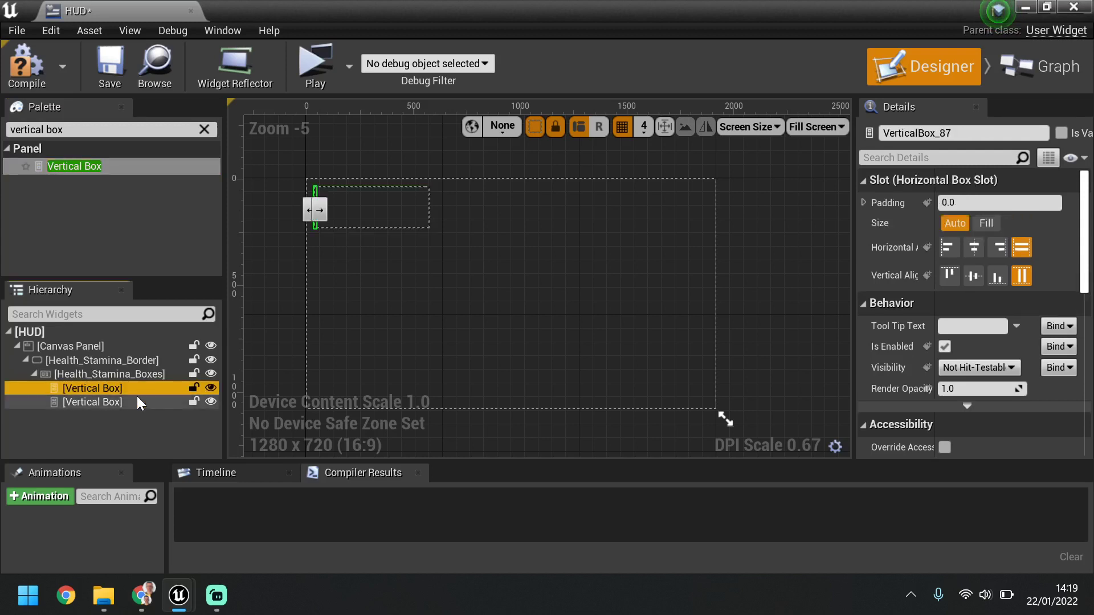
pyautogui.click(136, 402)
pyautogui.scroll(5, 307, 186)
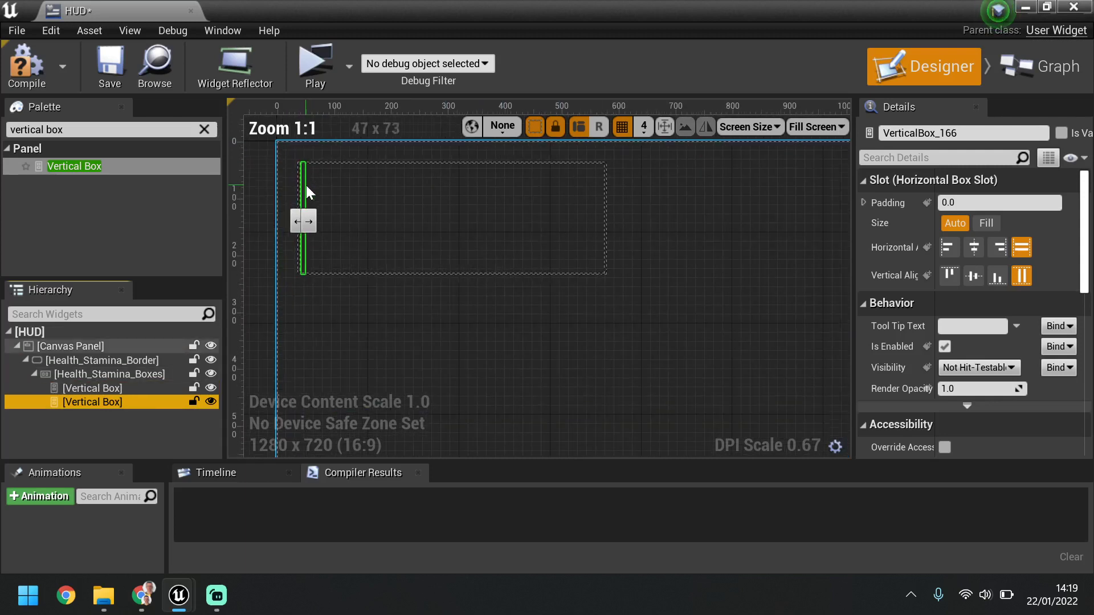
pyautogui.click(159, 388)
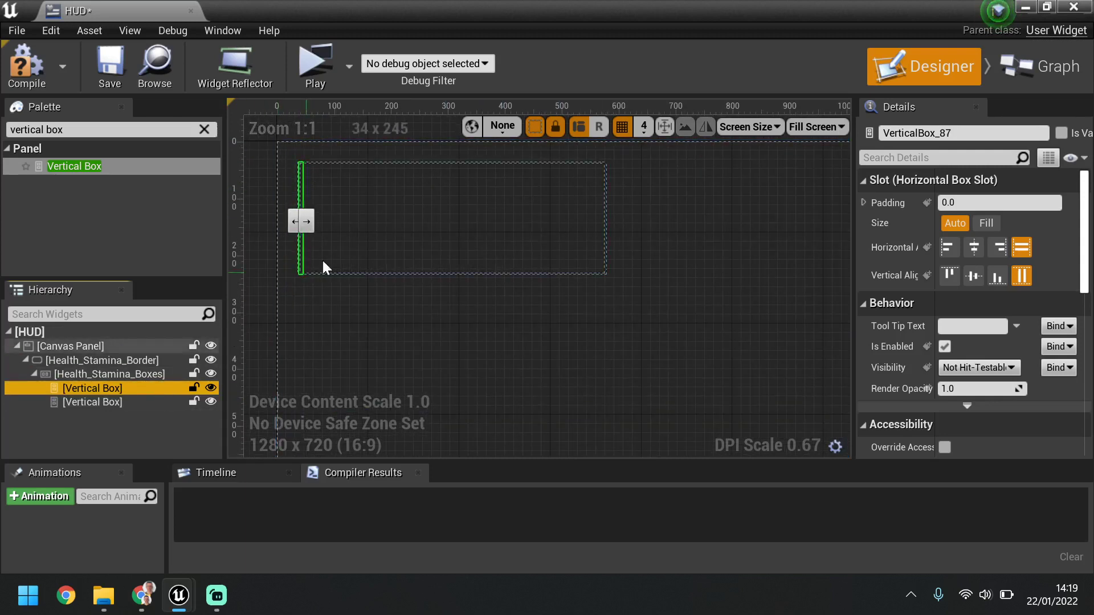
pyautogui.click(152, 401)
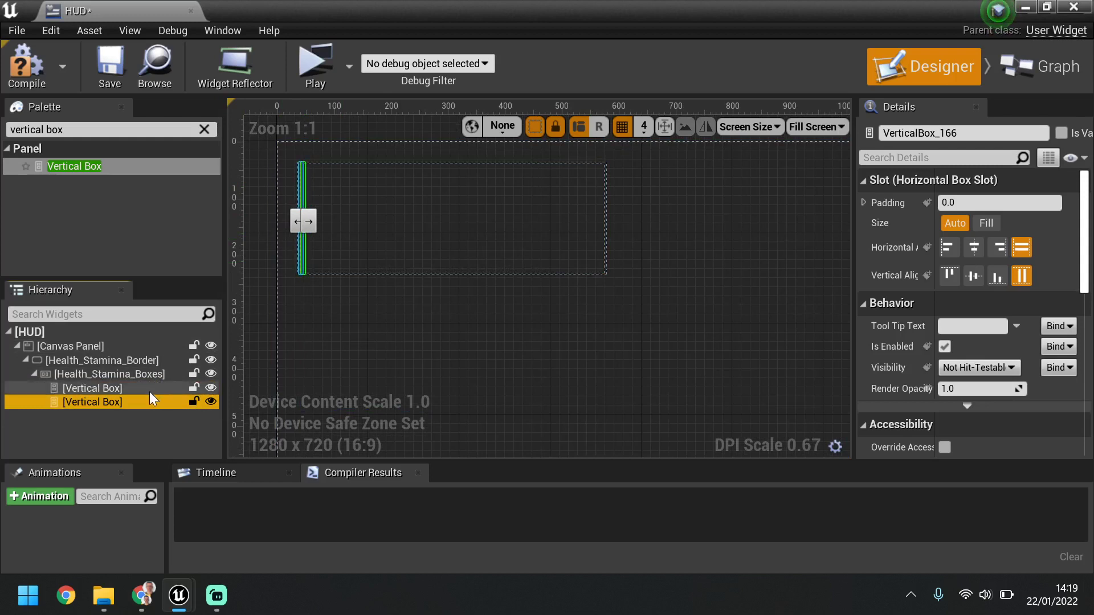
pyautogui.click(145, 383)
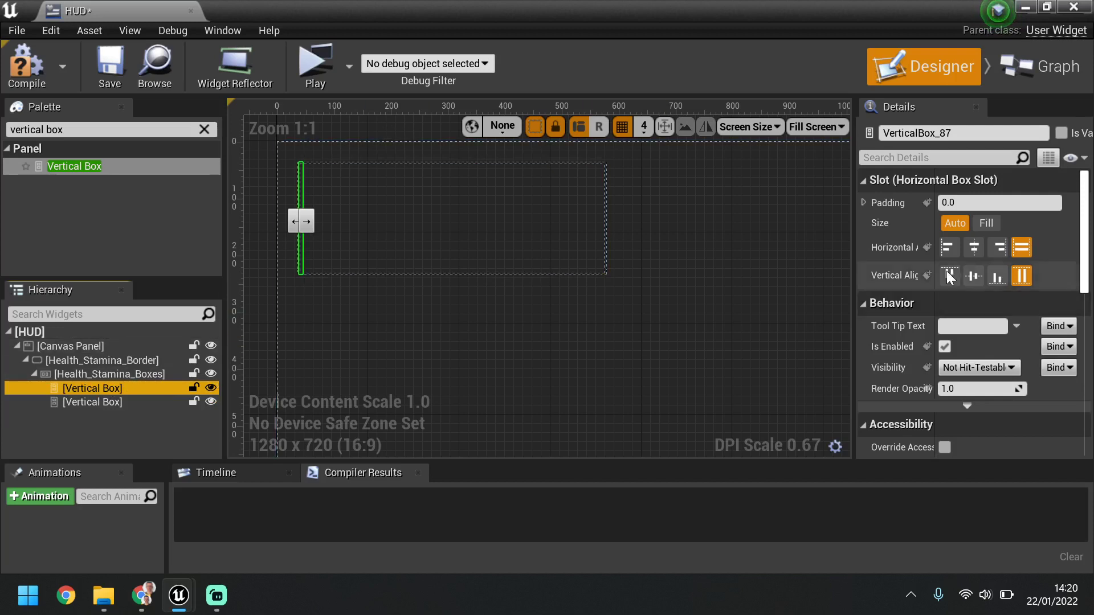
pyautogui.click(990, 226)
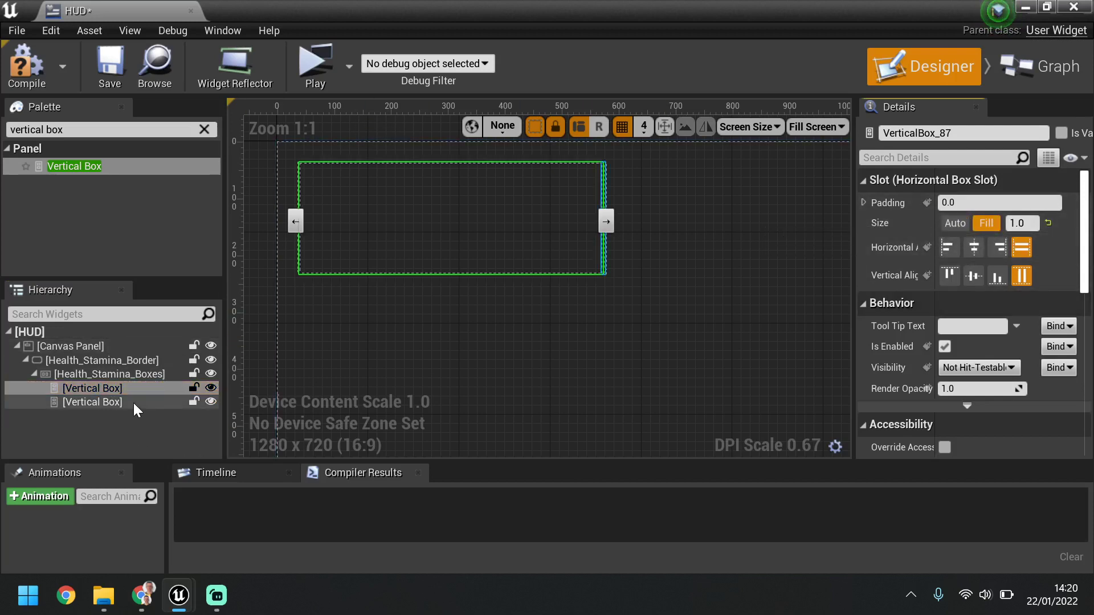
pyautogui.click(133, 402)
pyautogui.click(991, 222)
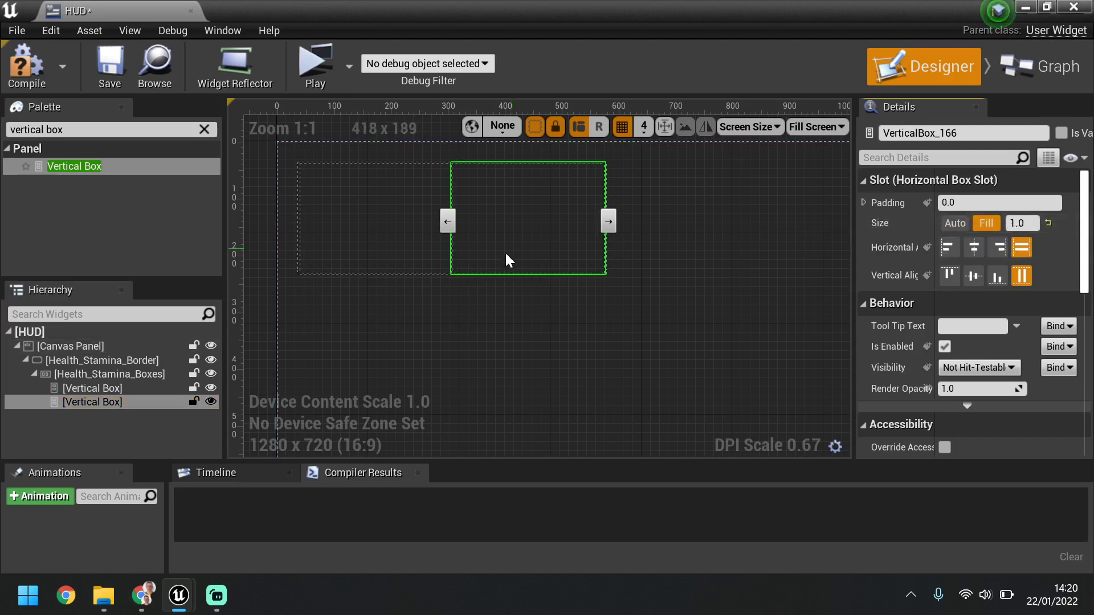
pyautogui.click(420, 250)
pyautogui.click(137, 400)
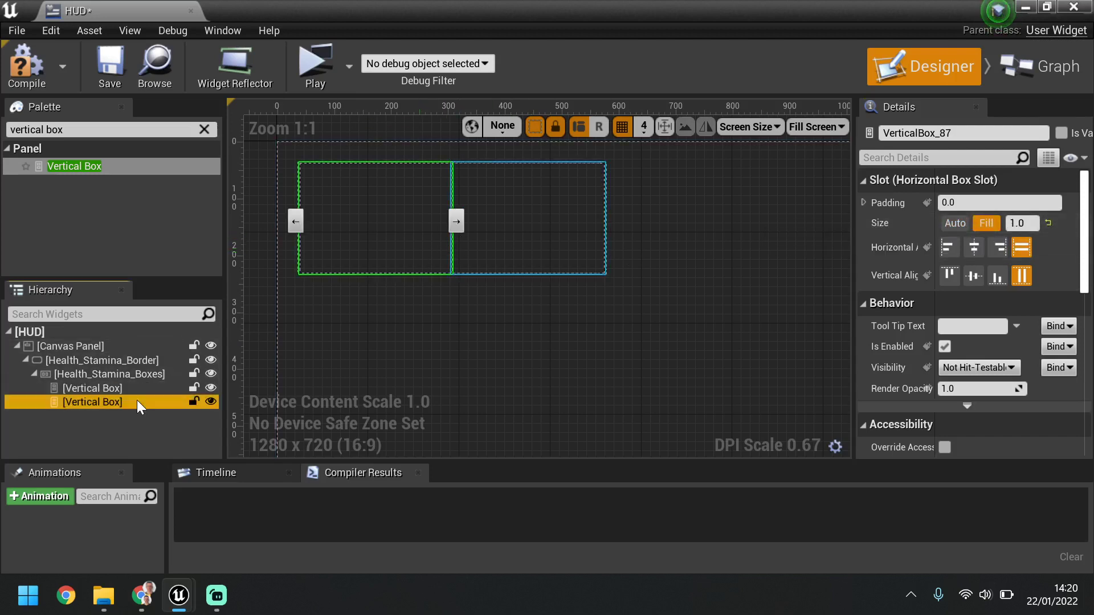
pyautogui.click(131, 393)
pyautogui.click(129, 406)
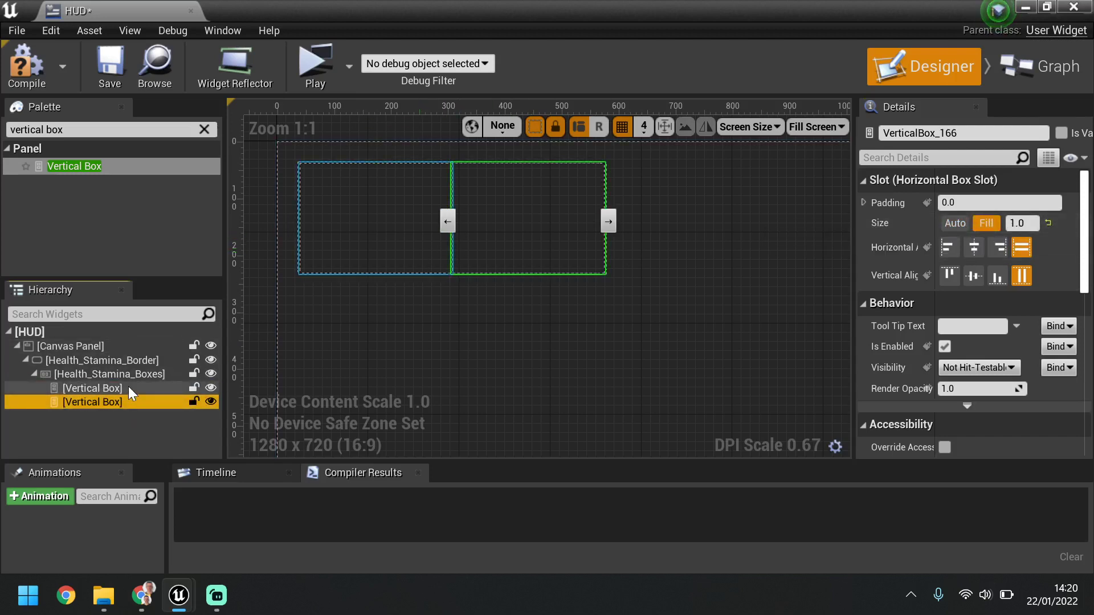
# Rename the first Vertical Box in Health_Stamina_Boxes as Name_Boxes.
pyautogui.click(128, 386)
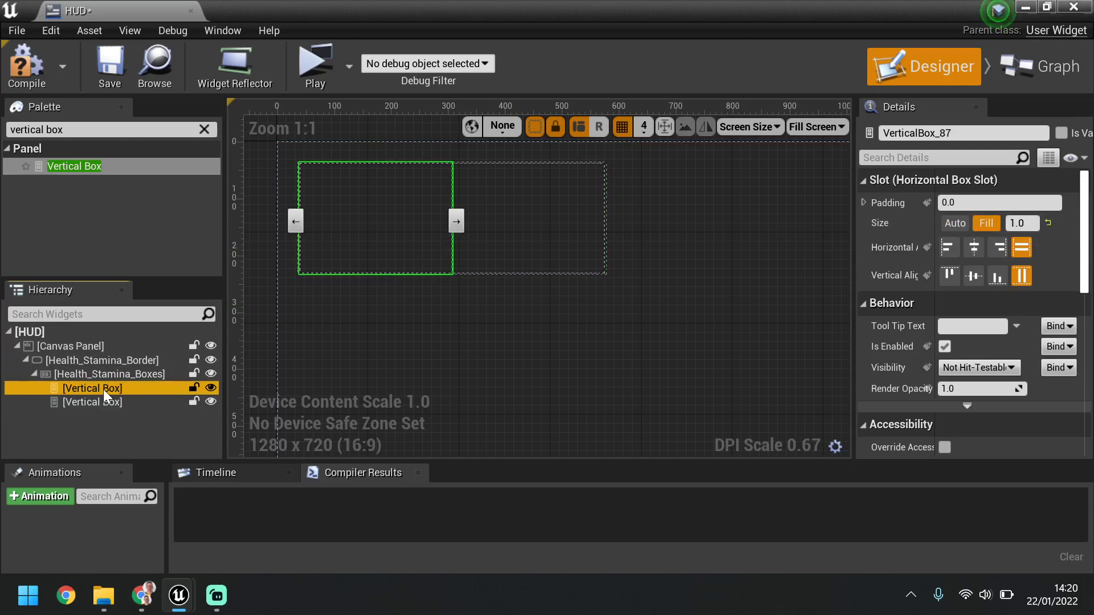
pyautogui.click(972, 136)
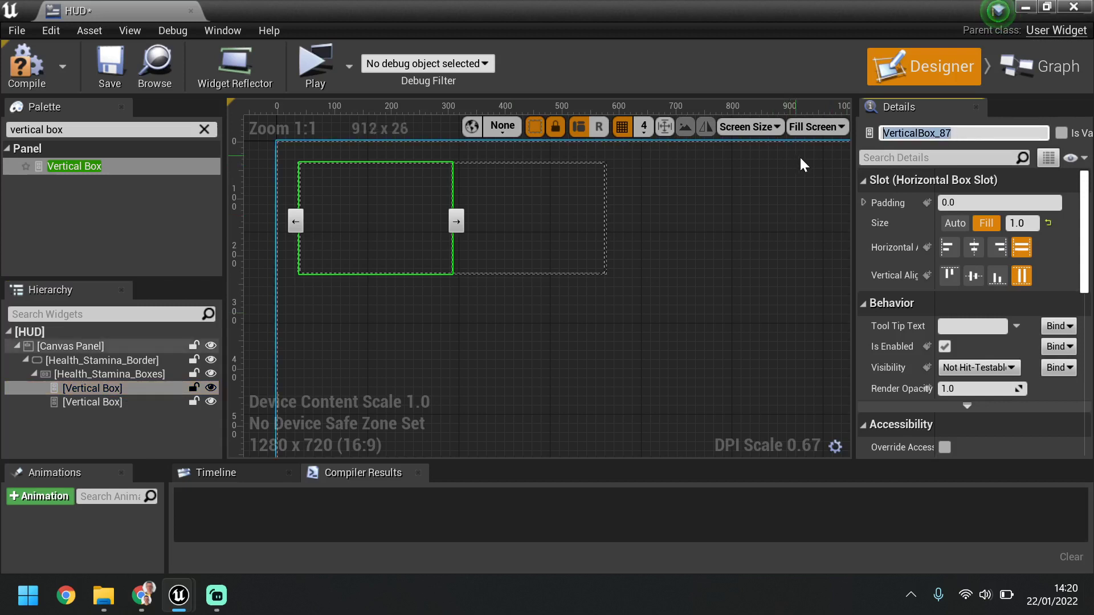
pyautogui.press('BackSpace')
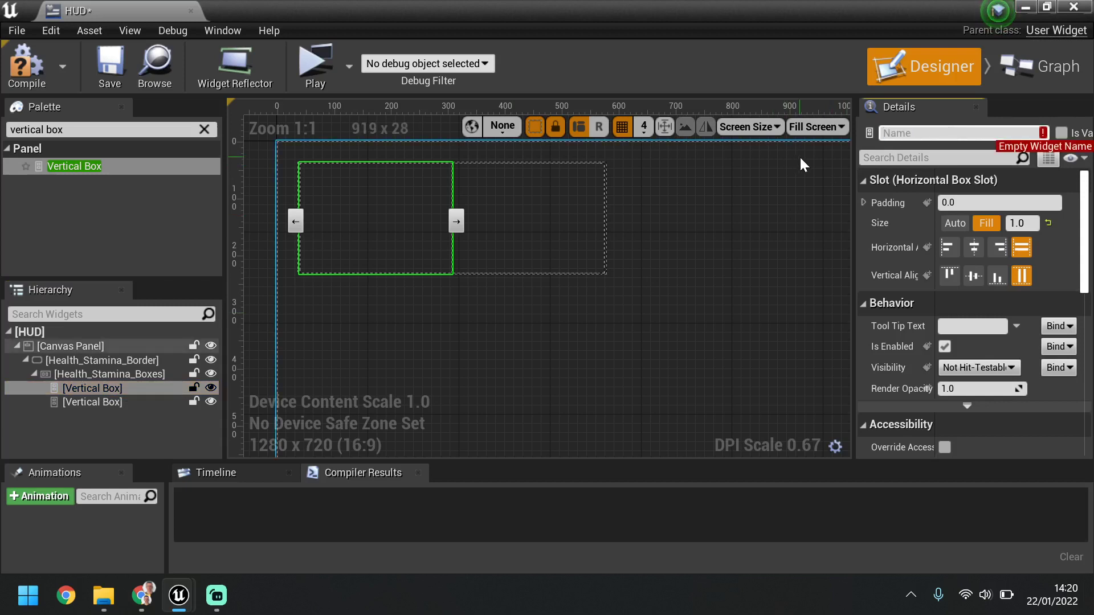
pyautogui.write('Nmae')
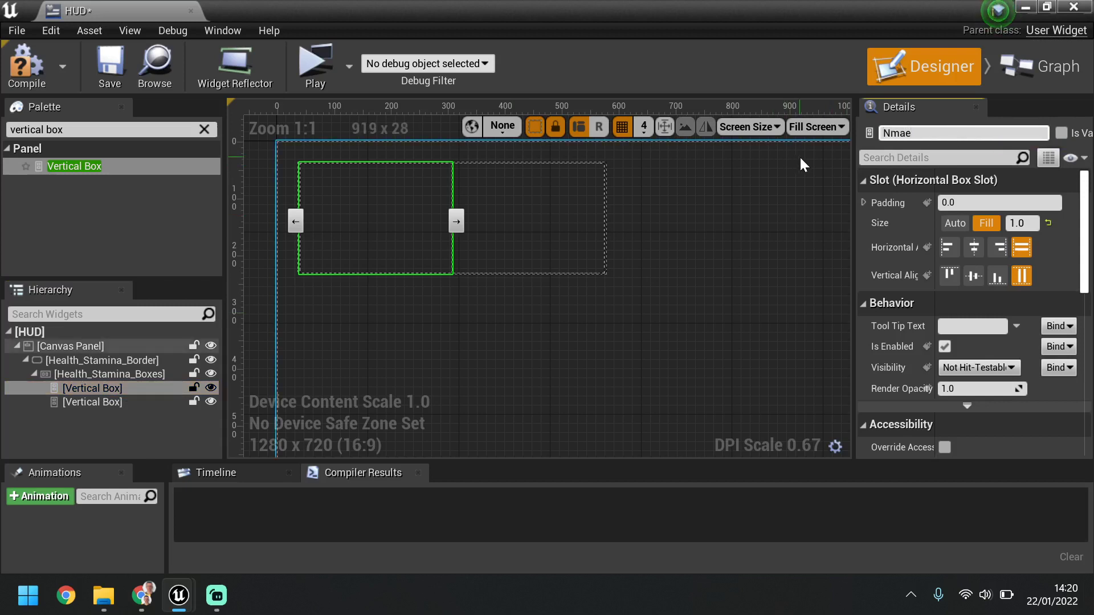
pyautogui.press('BackSpace')
pyautogui.press('BackSpace')
pyautogui.press('BackSpace')
pyautogui.write('ame_Boxes')
pyautogui.press('Return')
# Rename the second Vertical Box in Health_Stamina_Boxes as Progress_Boxes.
pyautogui.click(552, 193)
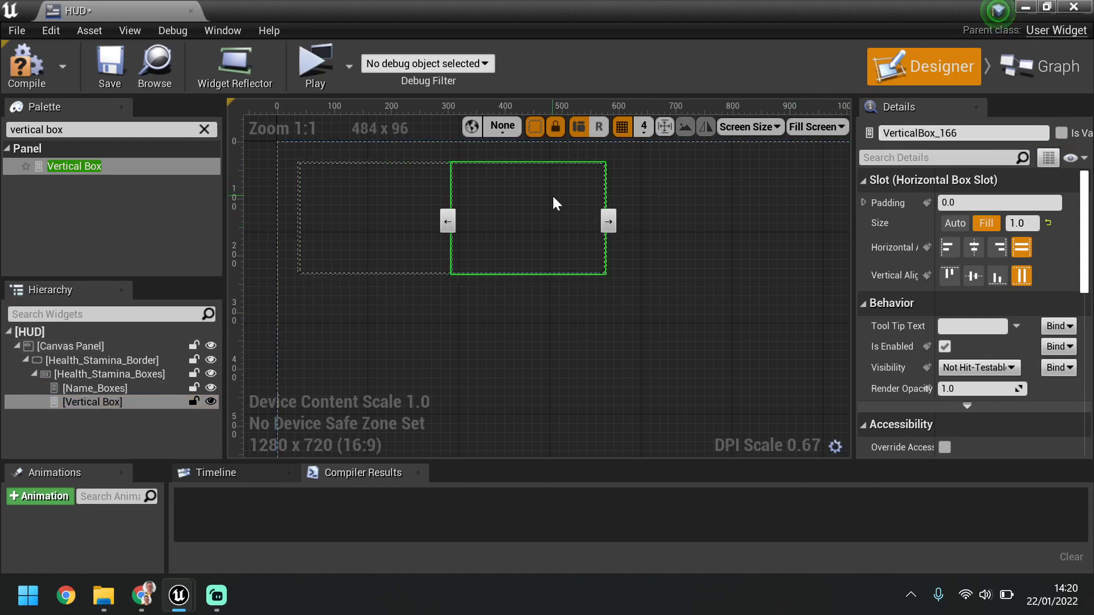
pyautogui.click(928, 132)
pyautogui.press('BackSpace')
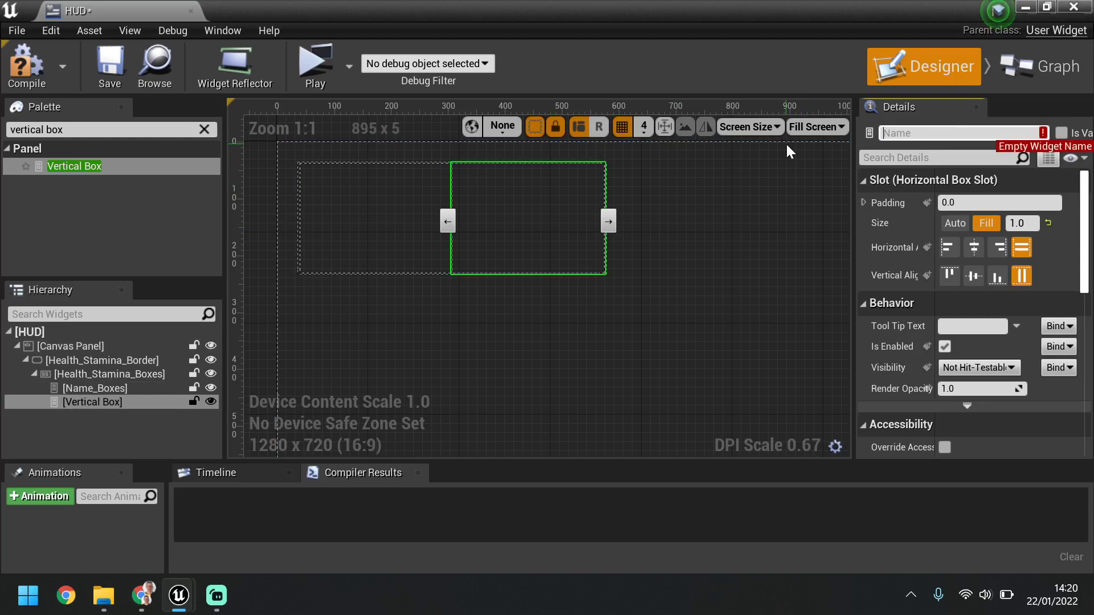
pyautogui.write('Progress')
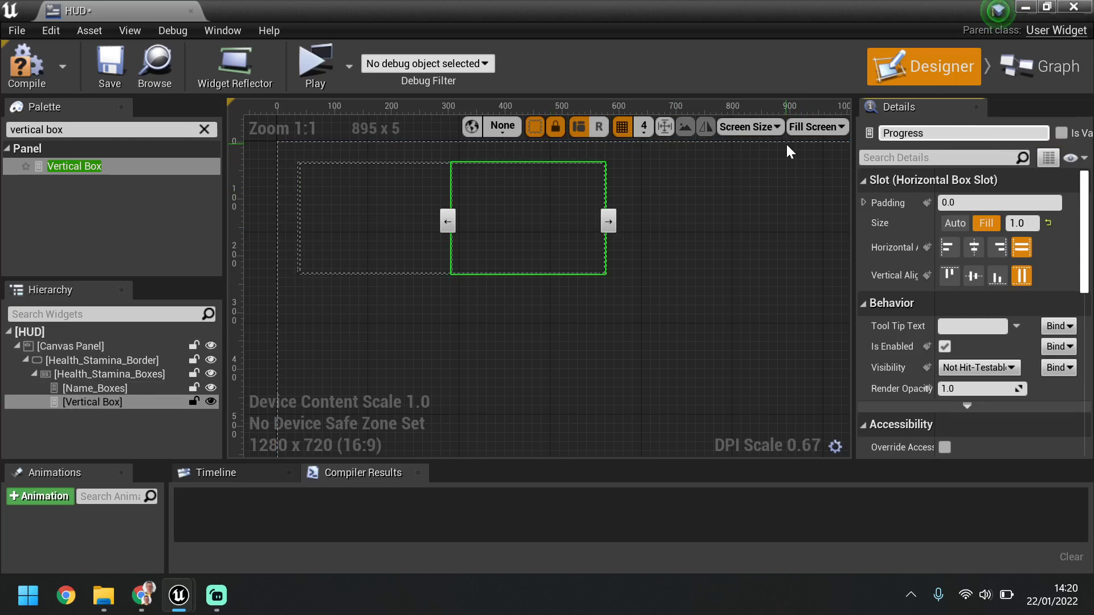
pyautogui.write('_Boxes')
pyautogui.press('Return')
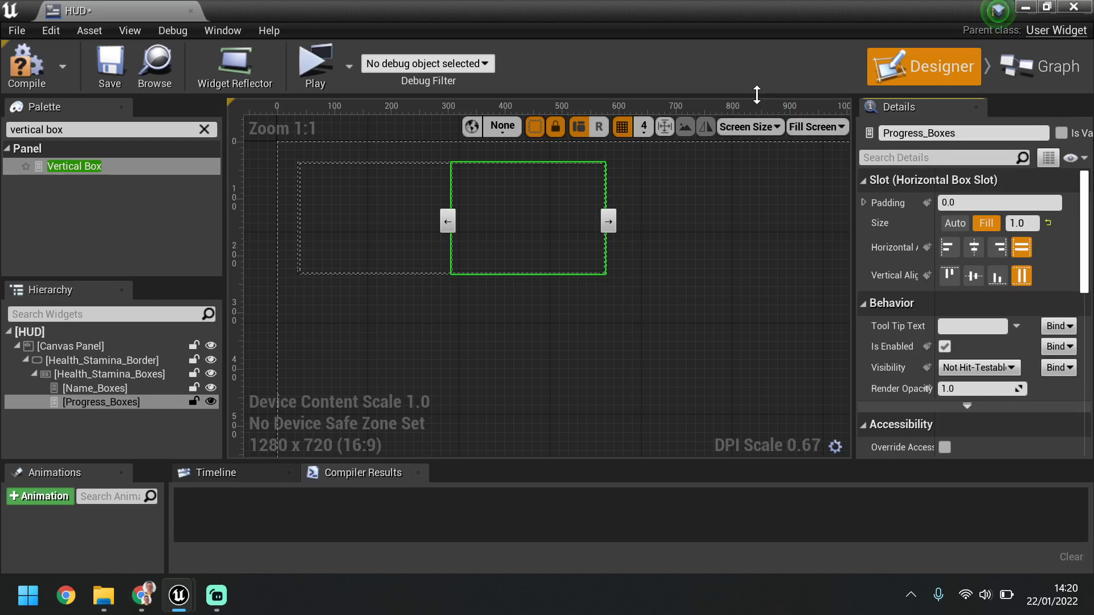
# Add two Horizontal Boxes inside Name_Boxes and two more inside Progress_Boxes.
pyautogui.click(86, 388)
pyautogui.click(94, 403)
pyautogui.click(92, 389)
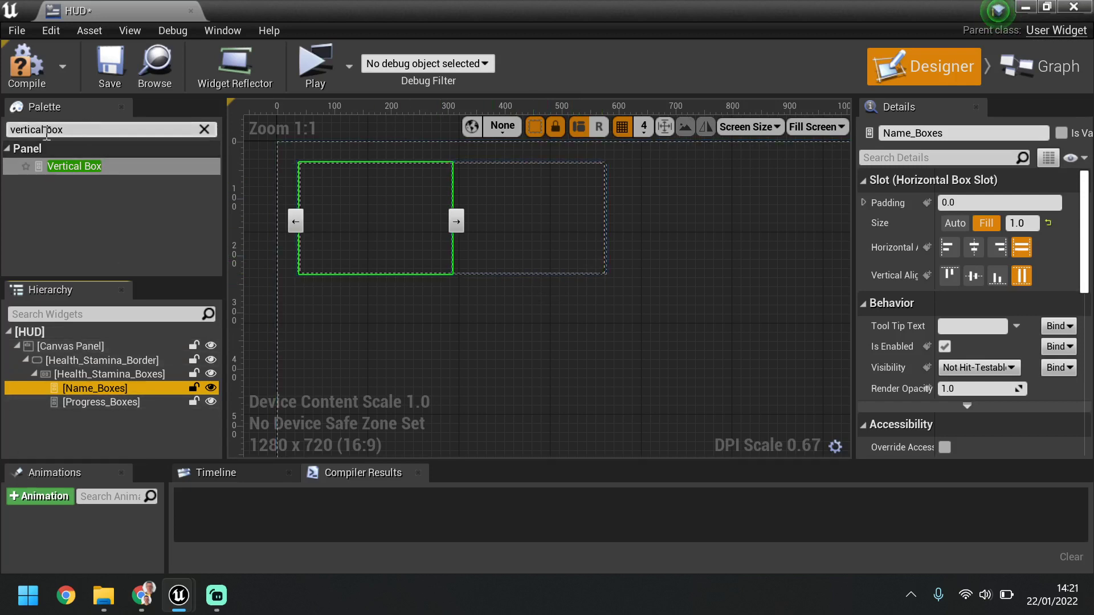
pyautogui.click(64, 128)
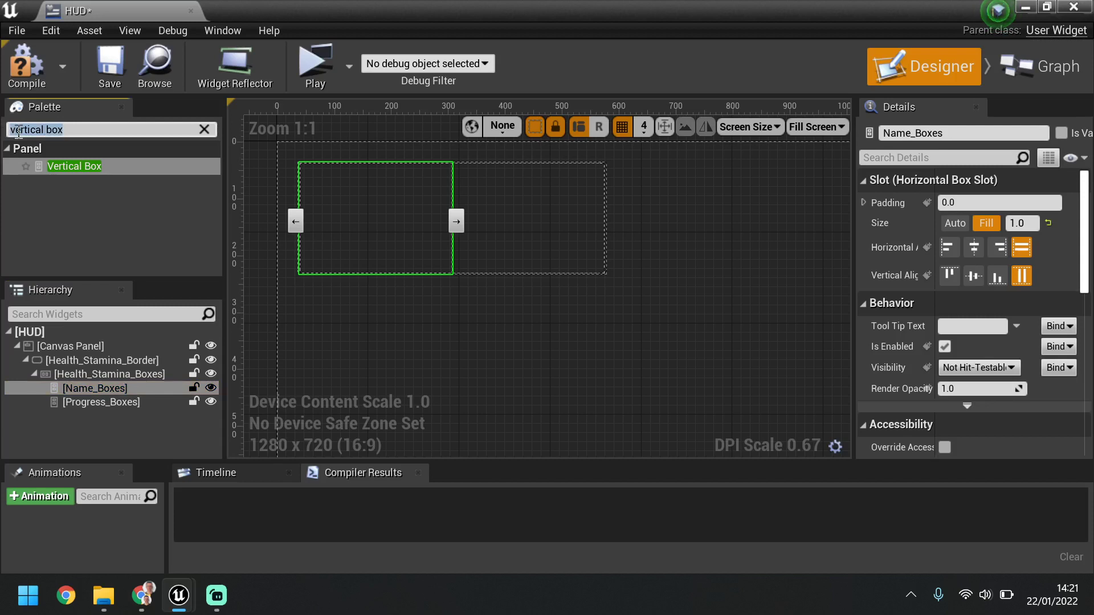
pyautogui.write('horizont')
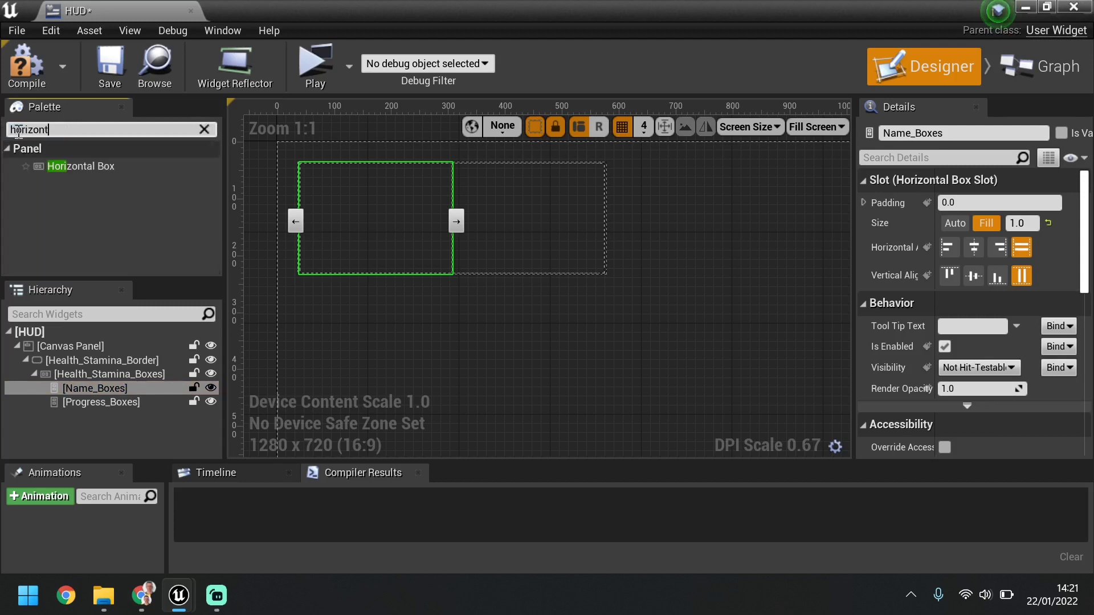
pyautogui.write('al box')
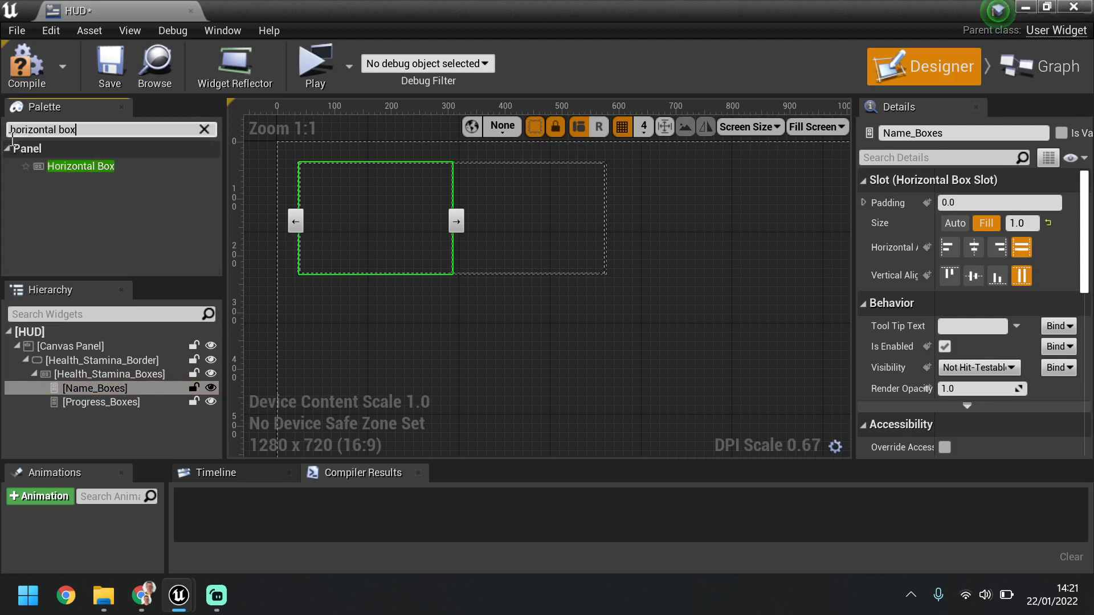
pyautogui.moveTo(71, 166); pyautogui.dragTo(118, 387)
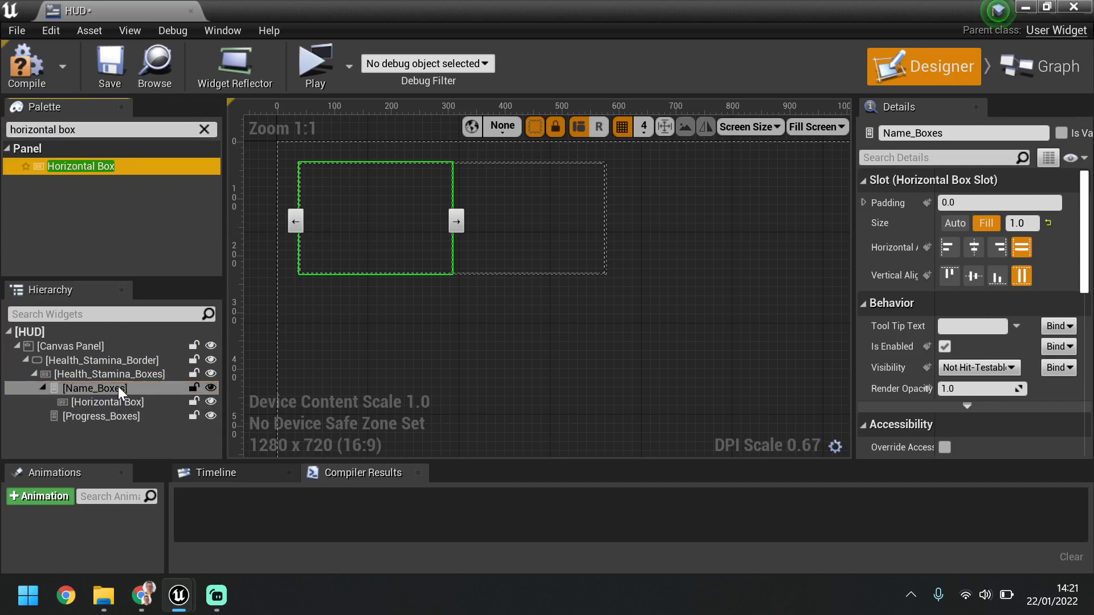
pyautogui.moveTo(106, 171); pyautogui.dragTo(121, 390)
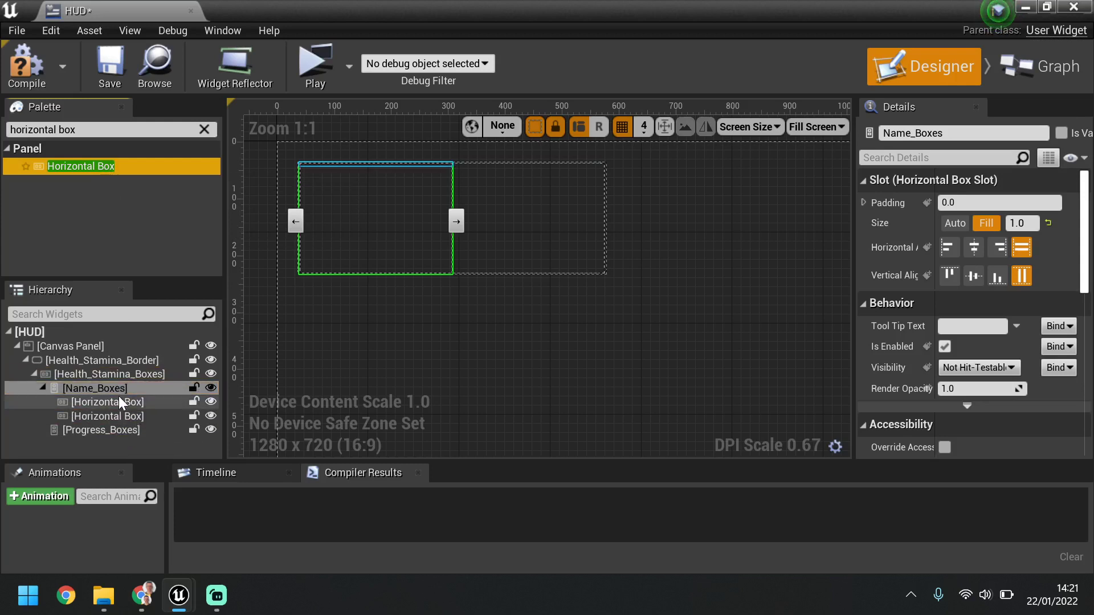
pyautogui.moveTo(92, 170); pyautogui.dragTo(111, 430)
pyautogui.moveTo(60, 170); pyautogui.dragTo(123, 433)
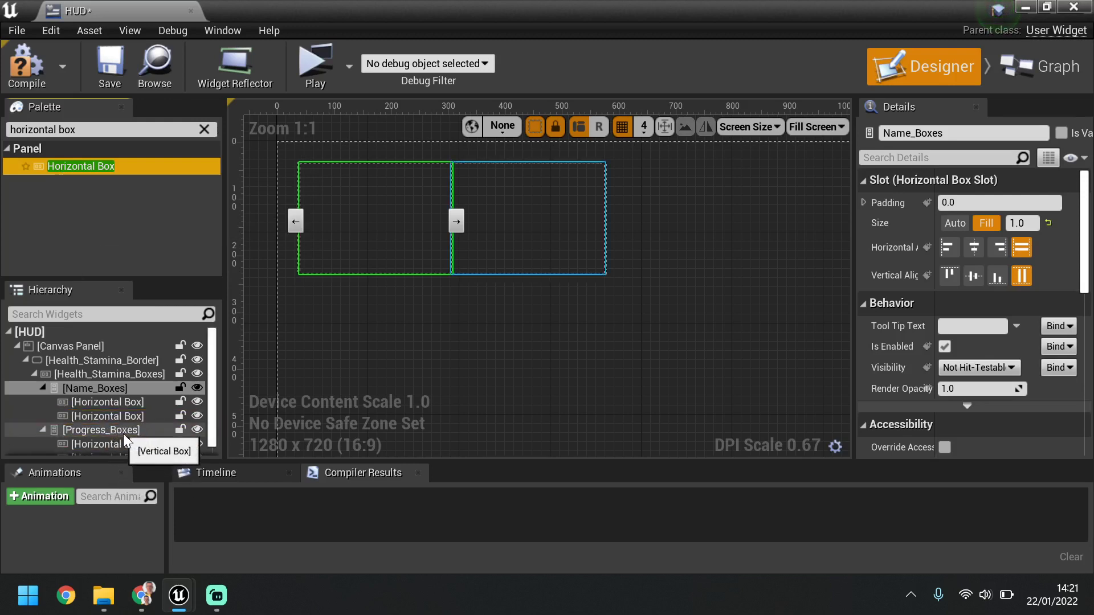
# Set the slot size of both Horizontal Boxes in Name_Boxes to Fill so they share the height equally.
pyautogui.click(122, 404)
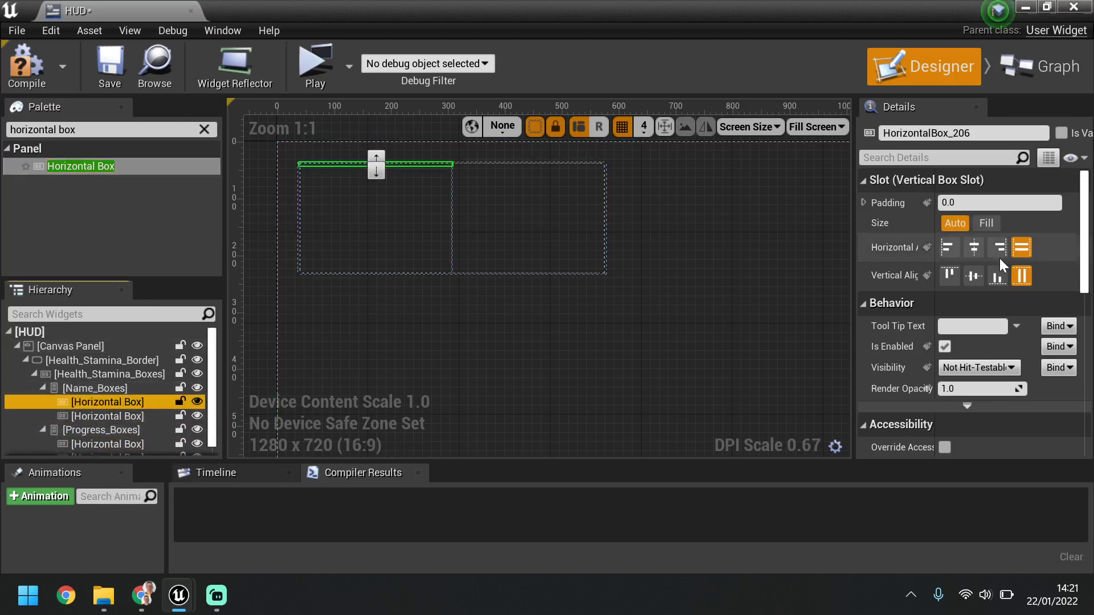
pyautogui.click(986, 223)
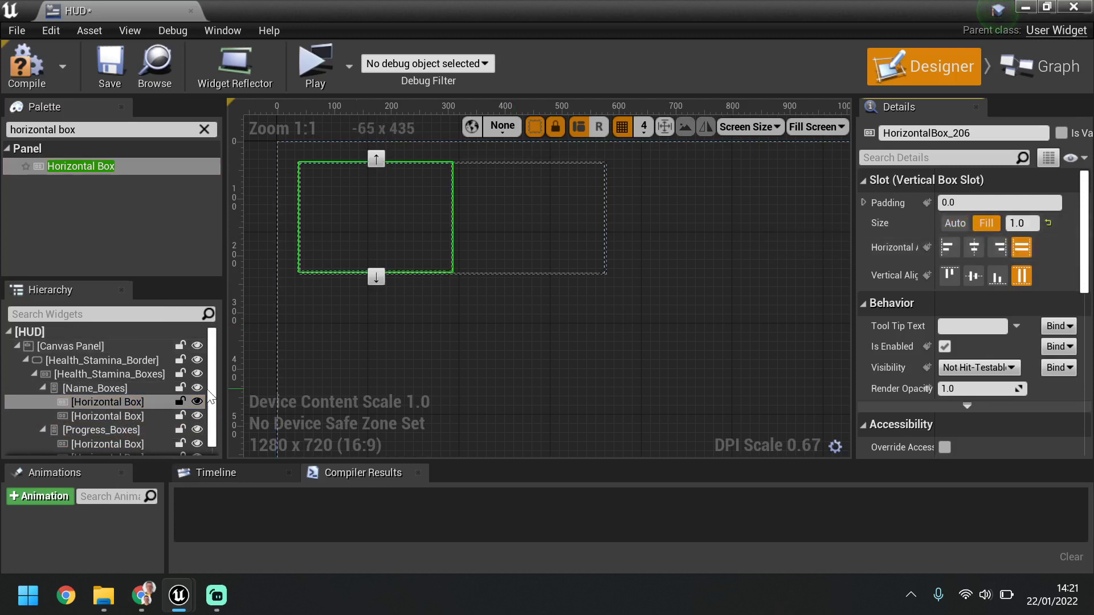
pyautogui.click(122, 416)
pyautogui.click(976, 223)
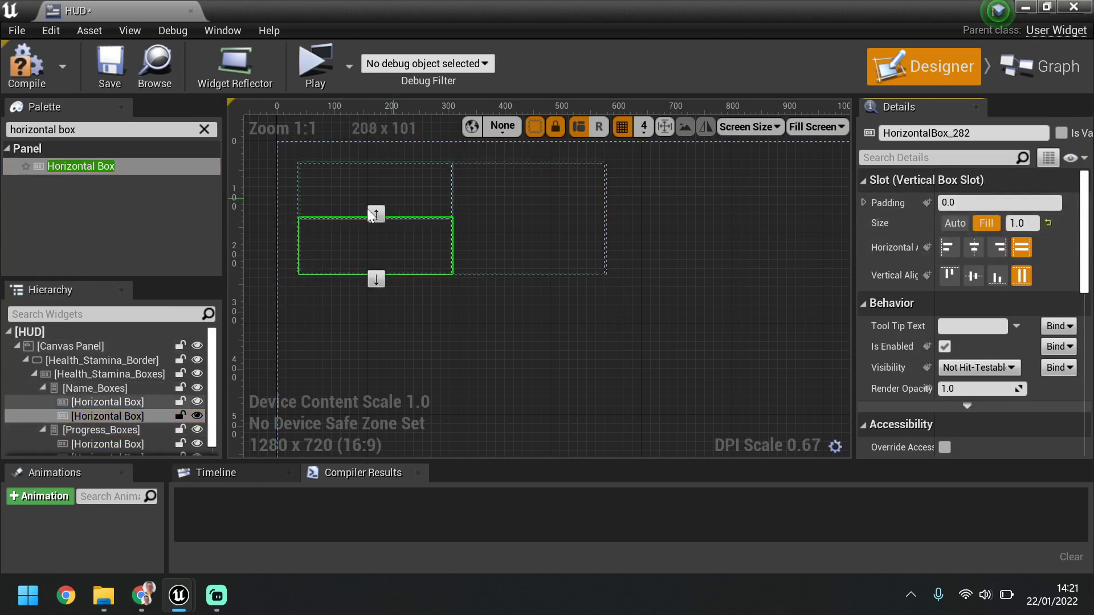
pyautogui.click(94, 388)
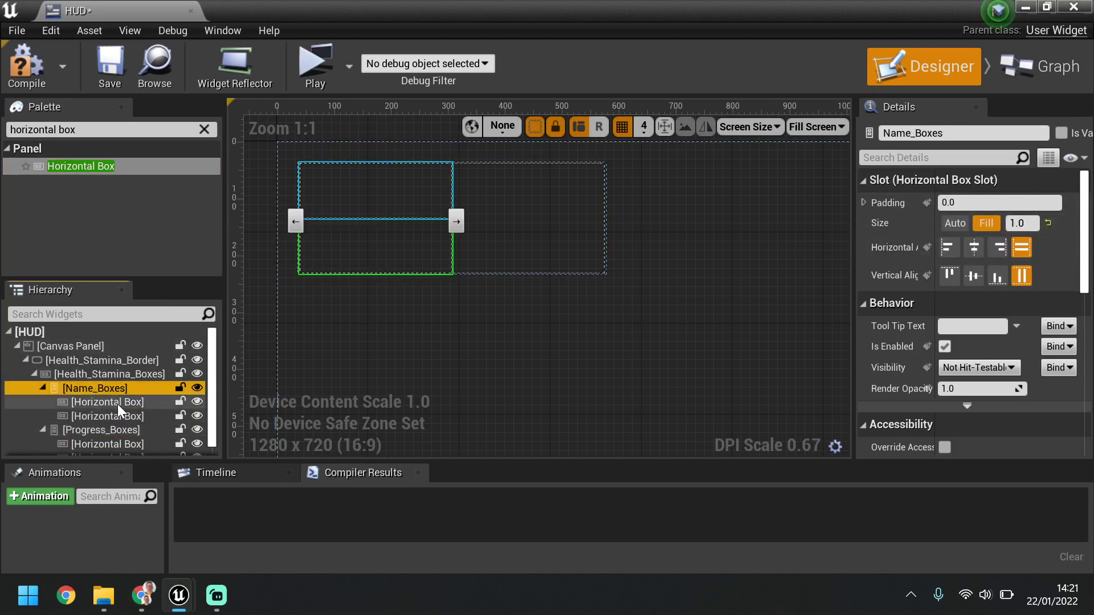
pyautogui.click(117, 405)
pyautogui.click(121, 413)
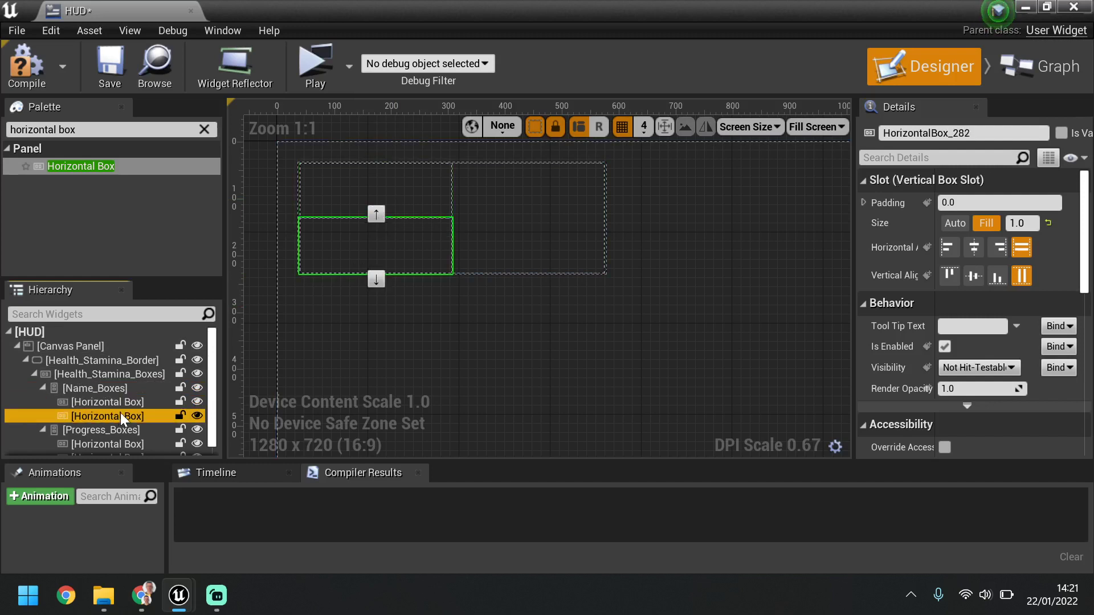
# Set the slot size of both Horizontal Boxes in Progress_Boxes to Fill so they share the height equally.
pyautogui.click(122, 427)
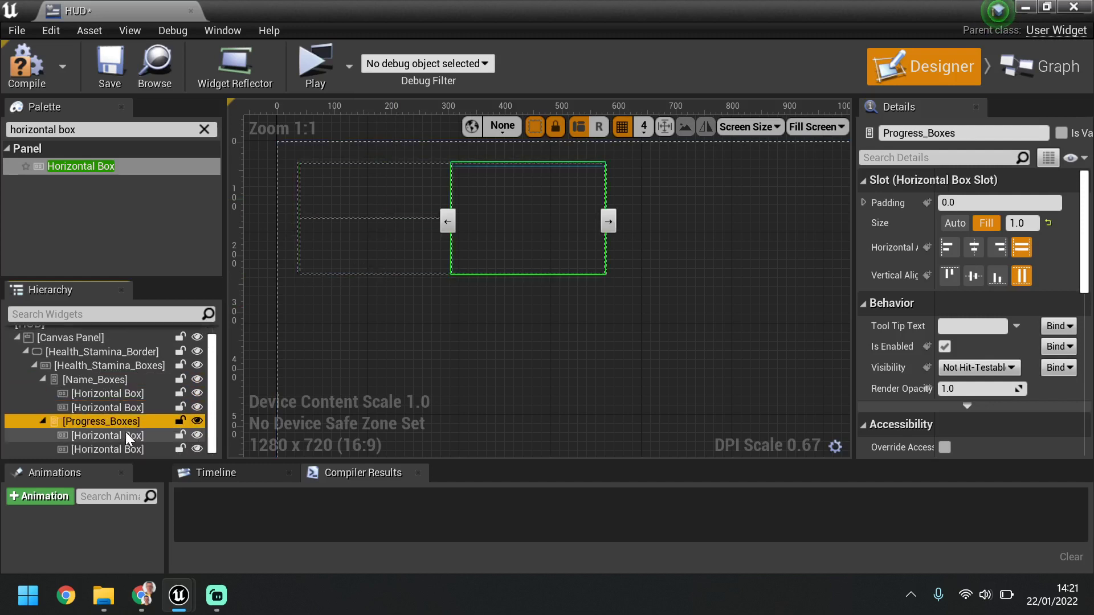
pyautogui.click(126, 434)
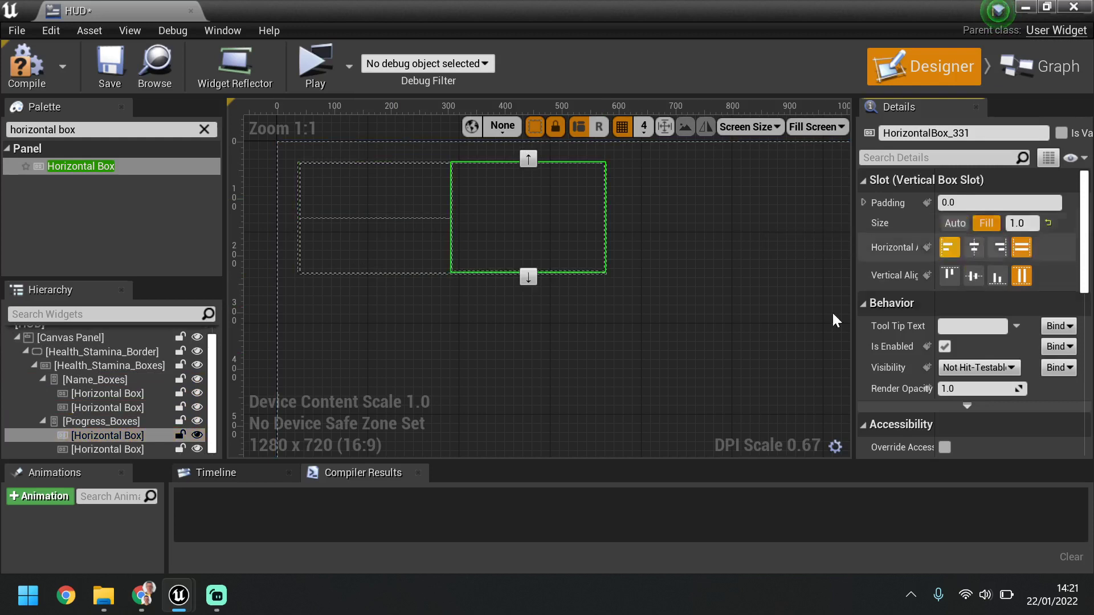
pyautogui.click(107, 449)
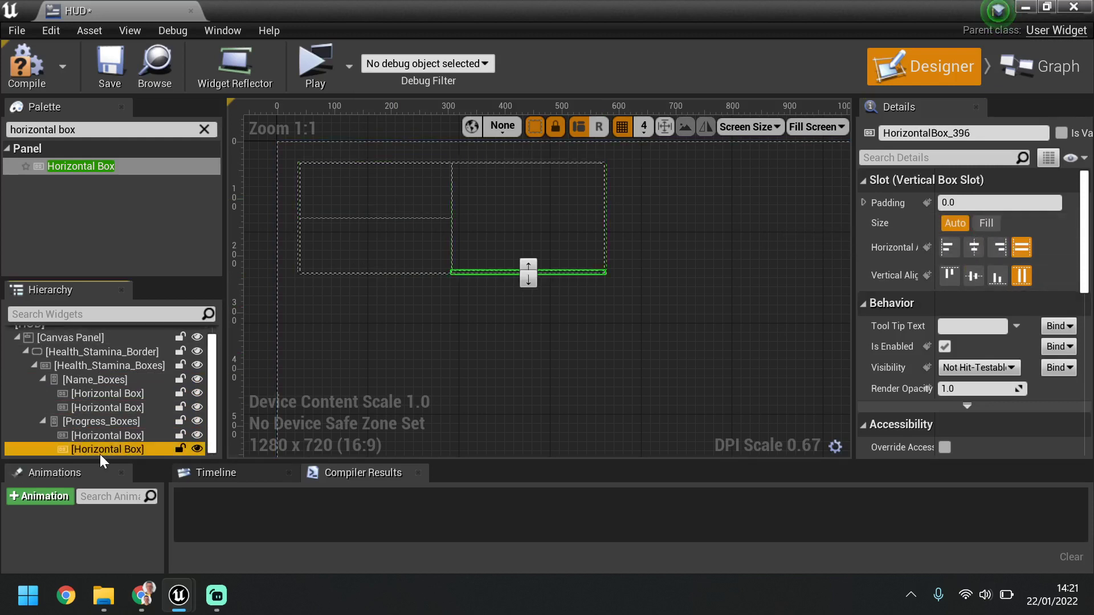
pyautogui.click(995, 224)
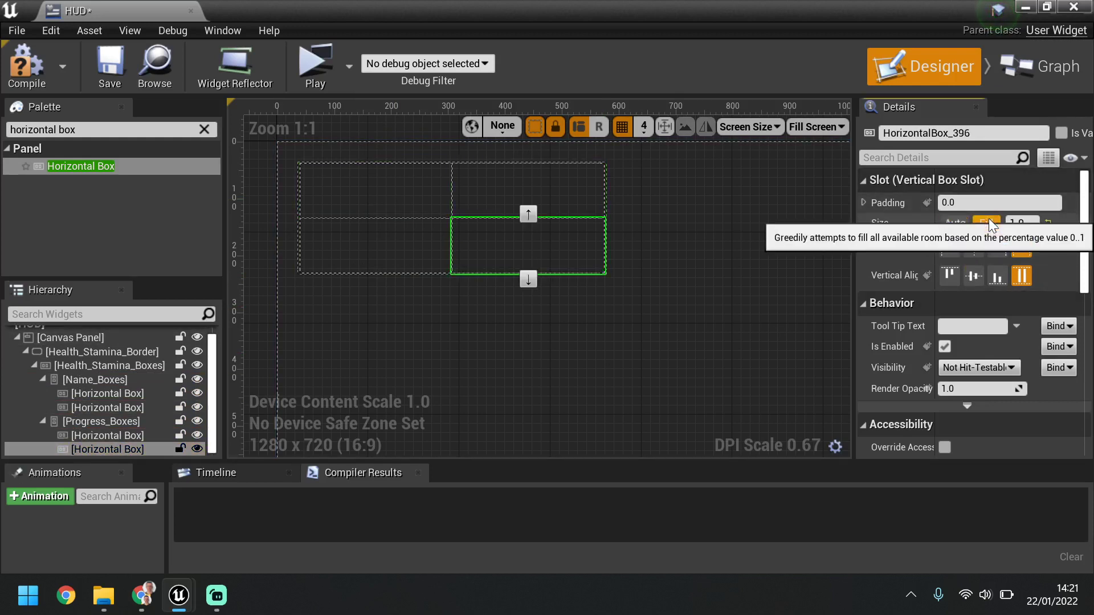
# Rename the first Horizontal Box in Name_Boxes as Health_Text_Area.
pyautogui.click(90, 392)
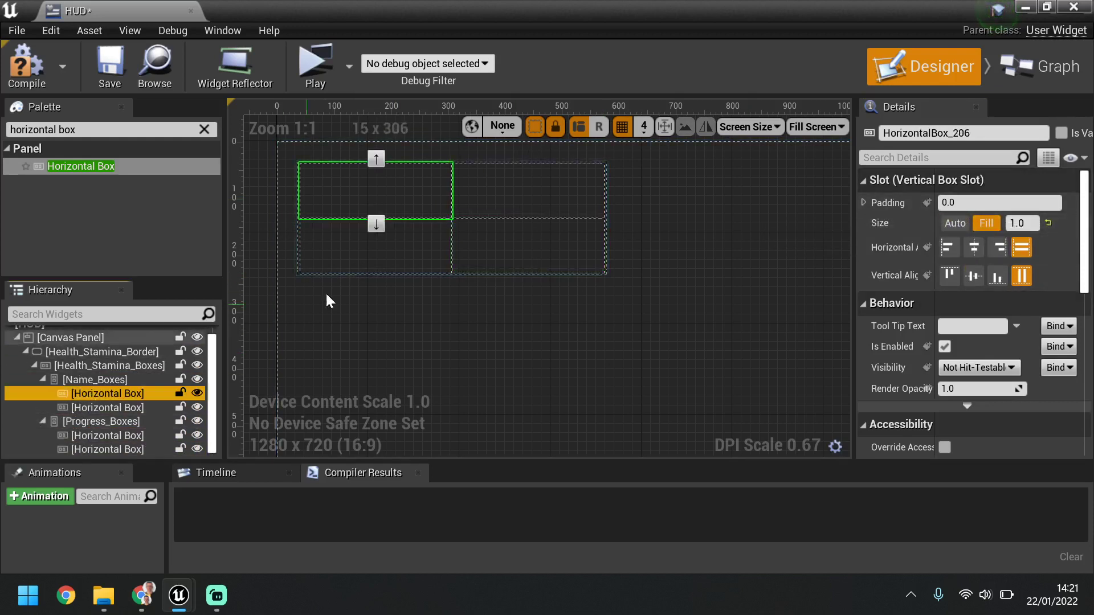
pyautogui.click(971, 139)
pyautogui.press('BackSpace')
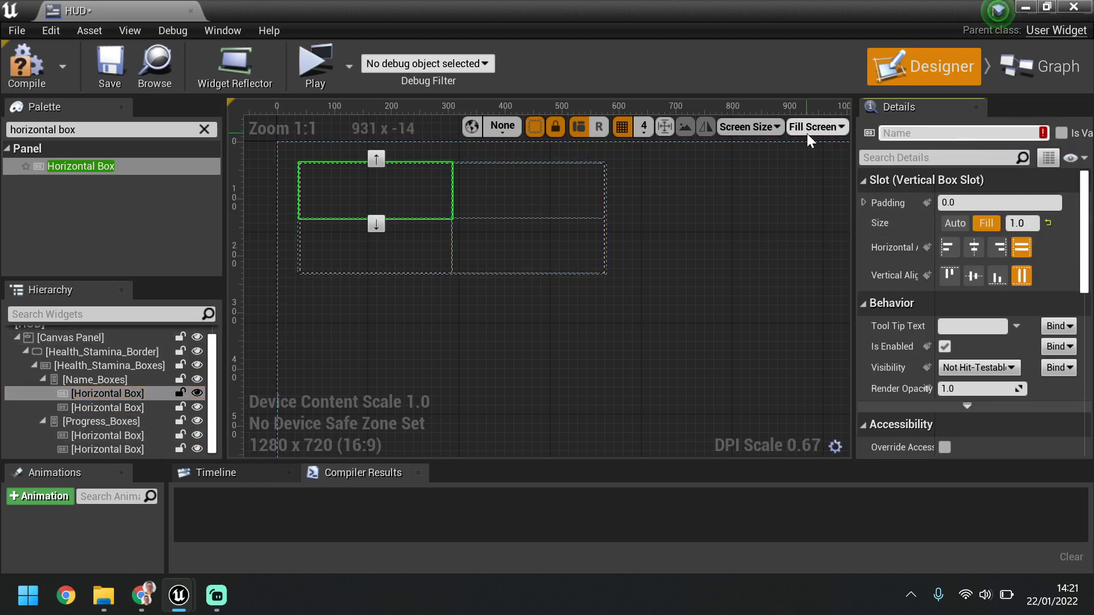
pyautogui.write('Health_Text_Area')
pyautogui.press('Return')
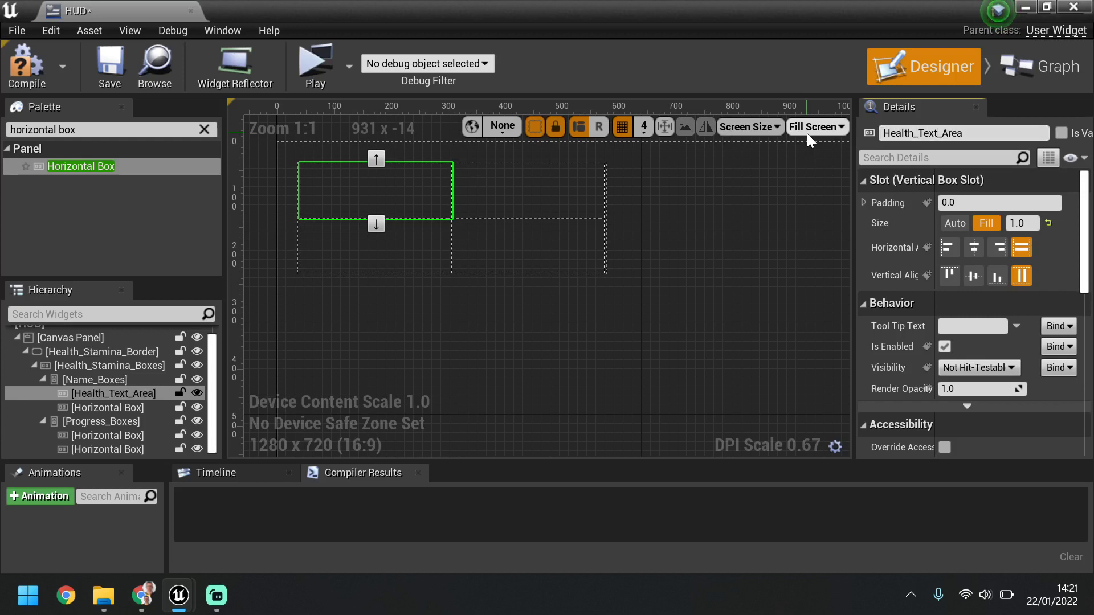
# Rename the second Horizontal Box in Name_Boxes as Stamina_Text_Area.
pyautogui.click(105, 409)
pyautogui.click(983, 133)
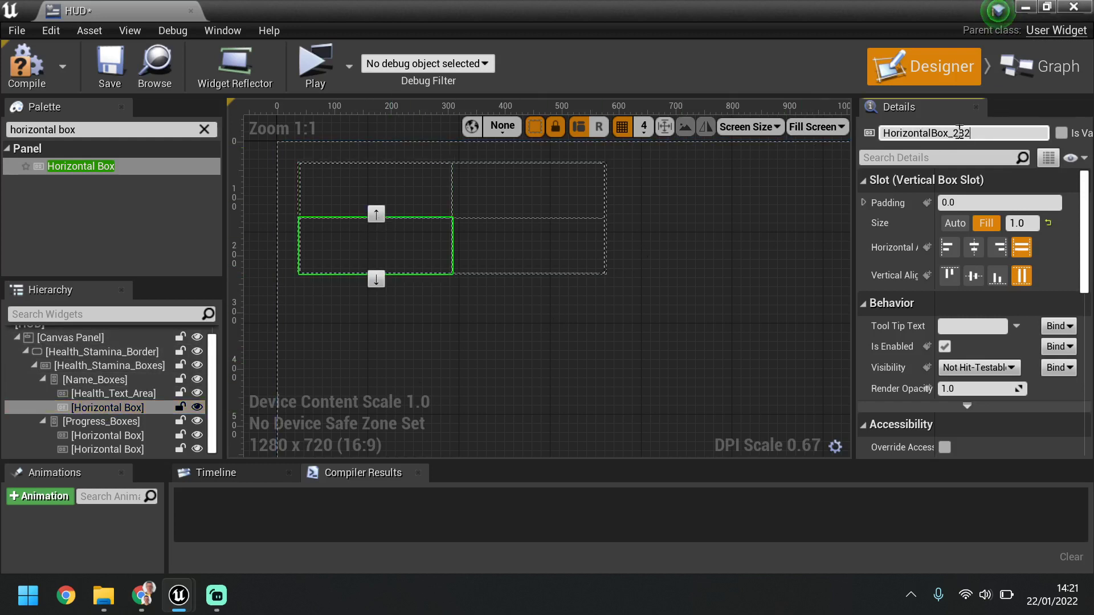
pyautogui.press('BackSpace')
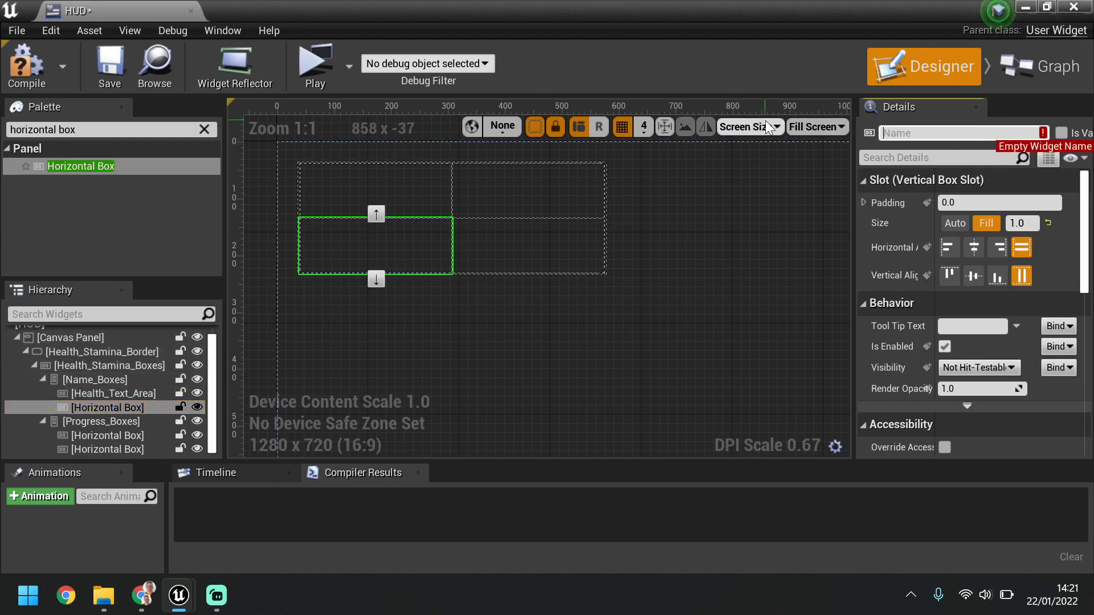
pyautogui.write('Stamina_Text')
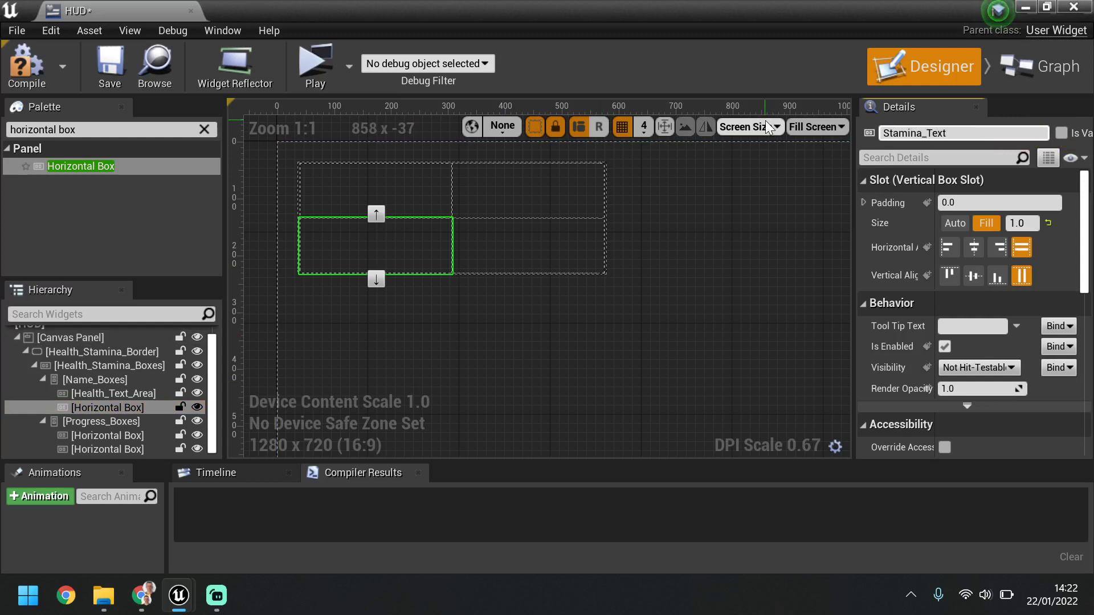
pyautogui.write('_Area')
pyautogui.press('Return')
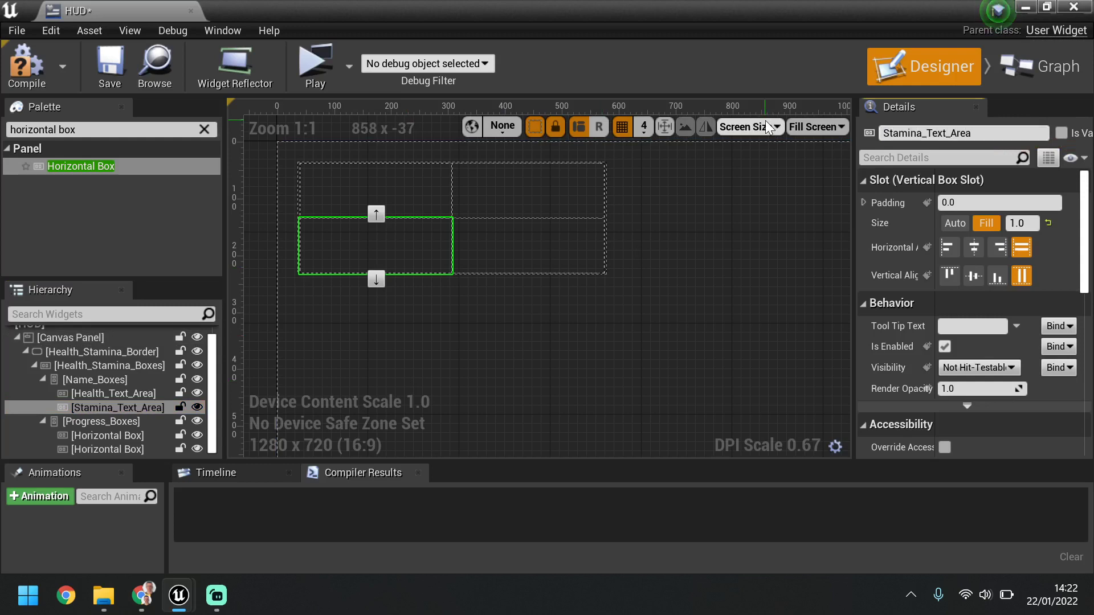
# Rename the first Horizontal Box in Progress_Boxes as Health_Progress_Area.
pyautogui.click(152, 435)
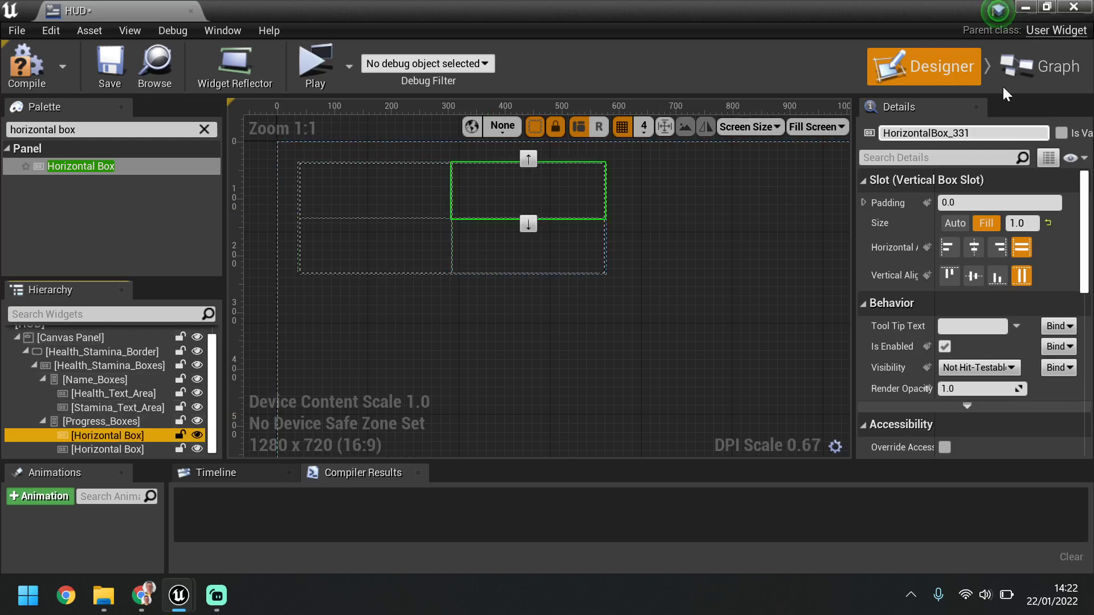
pyautogui.click(997, 134)
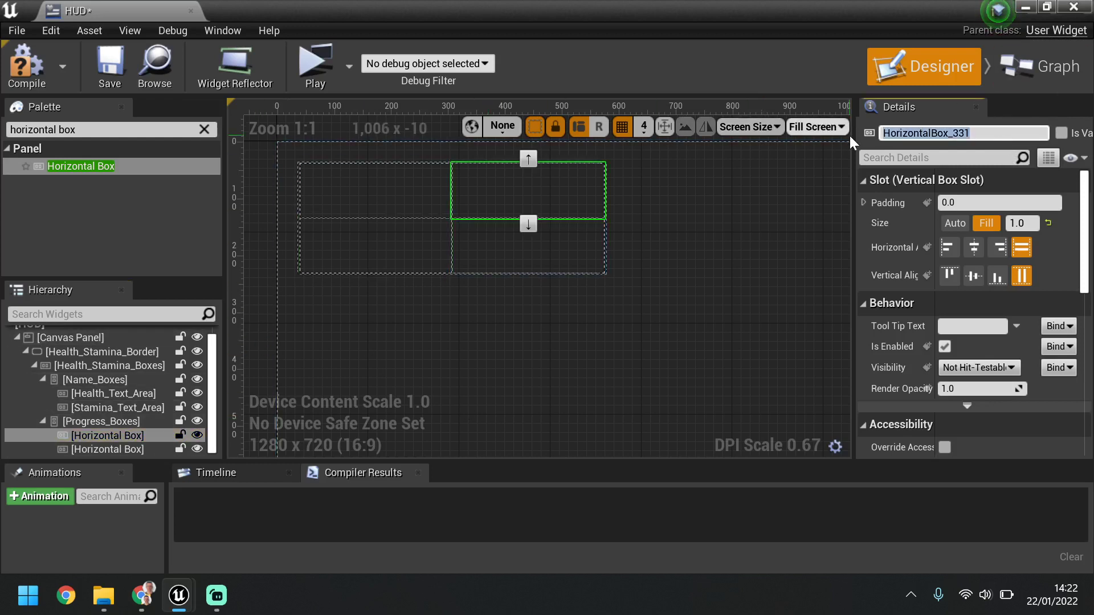
pyautogui.press('BackSpace')
pyautogui.write('alth_')
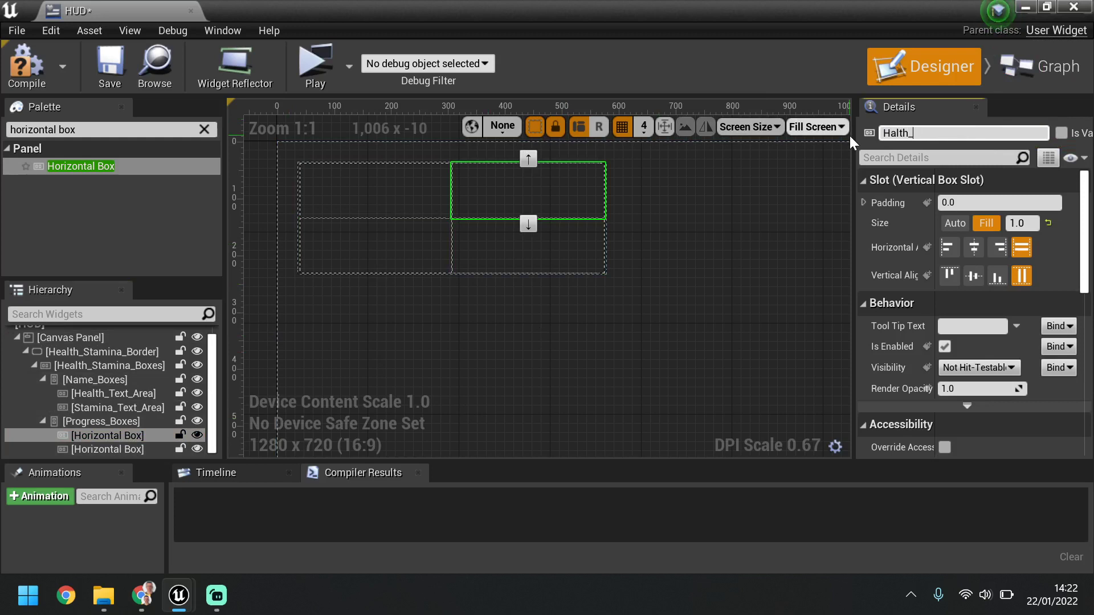
pyautogui.write('E')
pyautogui.press('BackSpace')
pyautogui.write('ealth_Progress_Area')
pyautogui.press('Return')
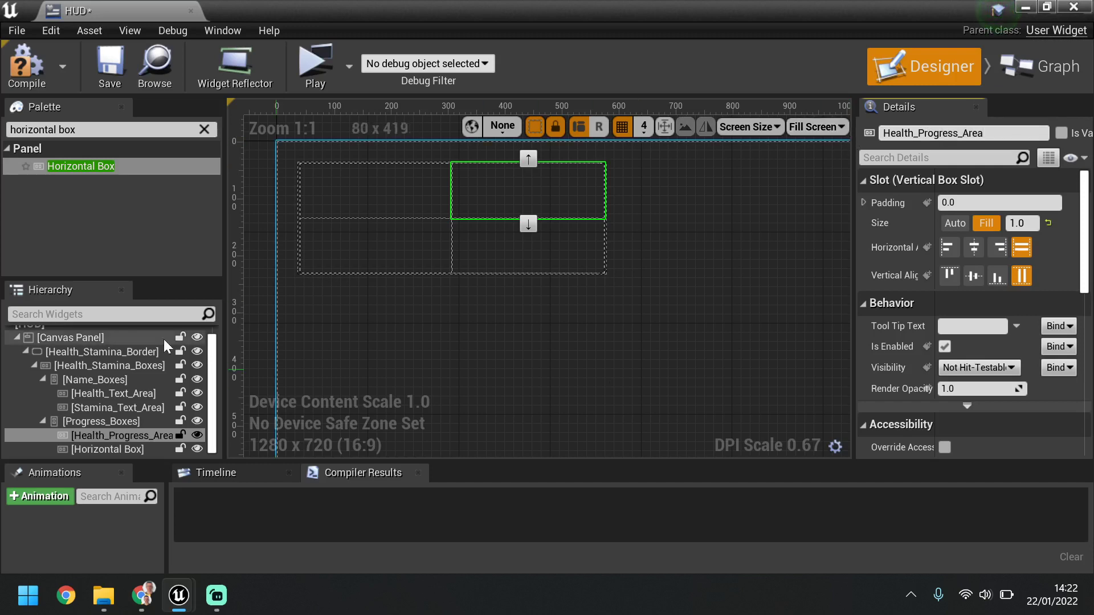
# Rename the second Horizontal Box in Progress_Boxes as Stamina_Progress_Area.
pyautogui.click(117, 449)
pyautogui.click(962, 132)
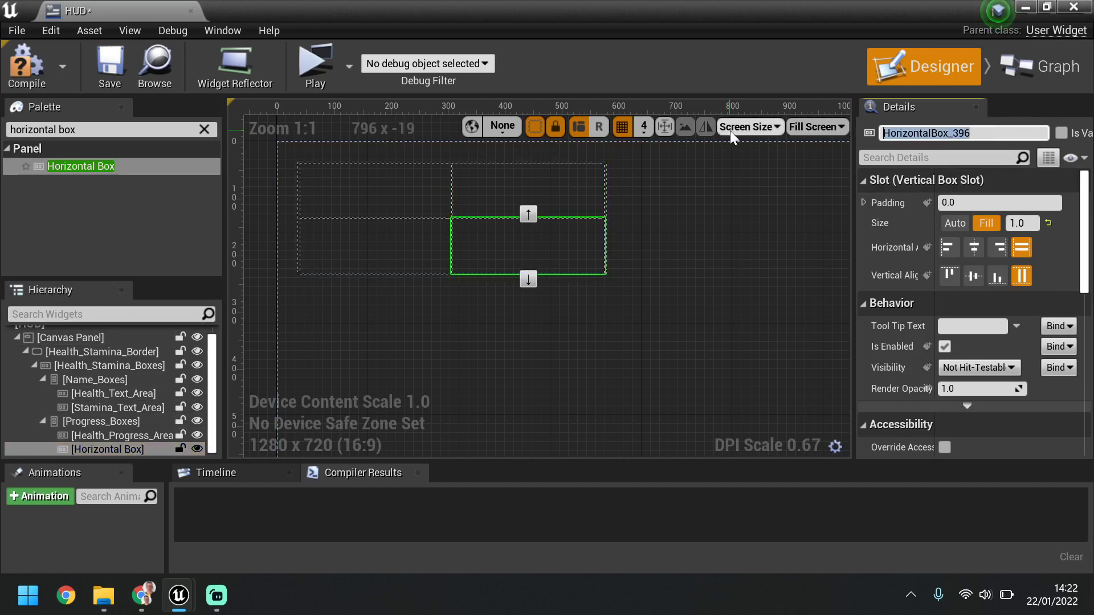
pyautogui.write('Stamina_Progress_Area')
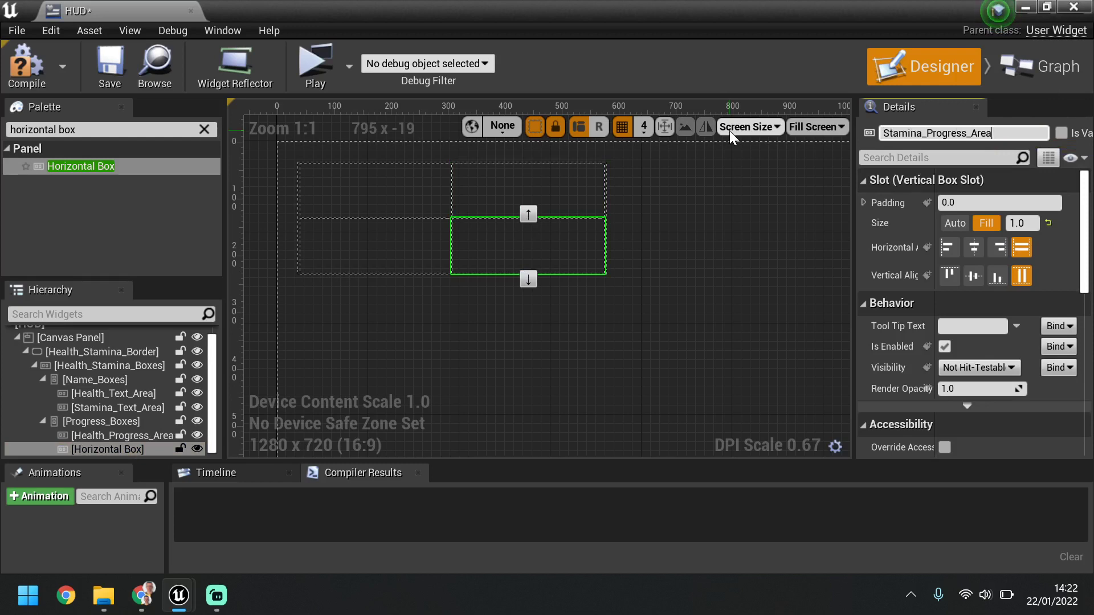
pyautogui.press('Return')
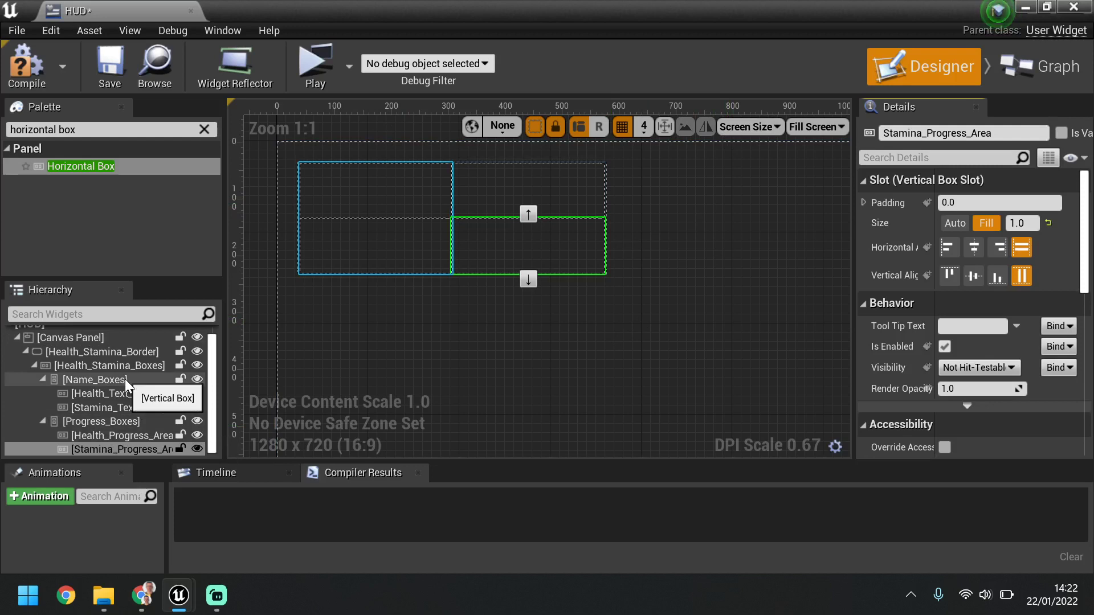
pyautogui.click(141, 395)
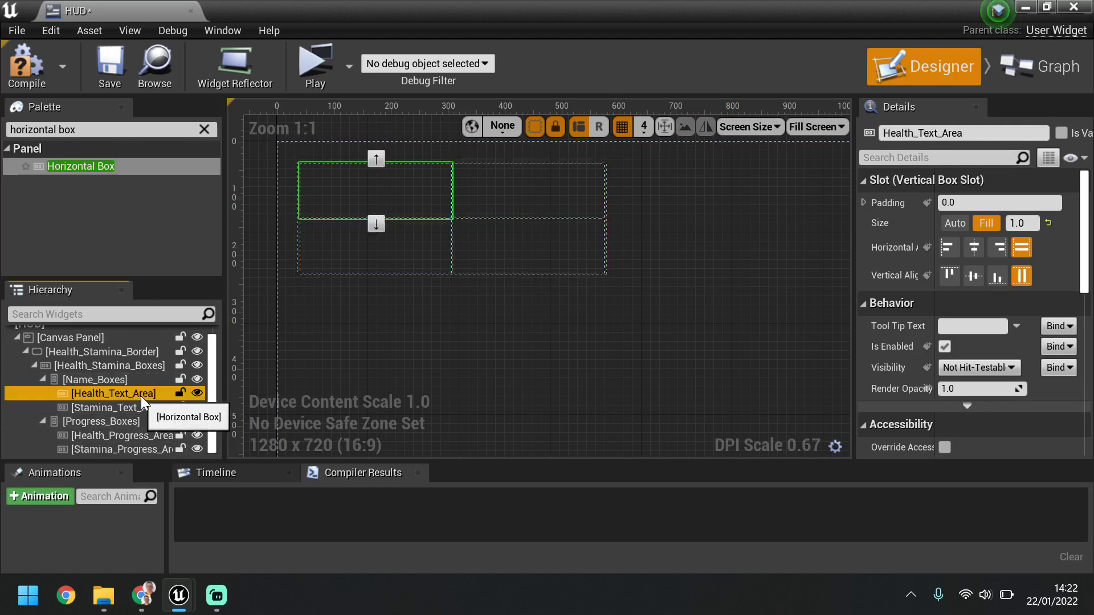
pyautogui.click(146, 406)
pyautogui.click(115, 436)
pyautogui.click(128, 453)
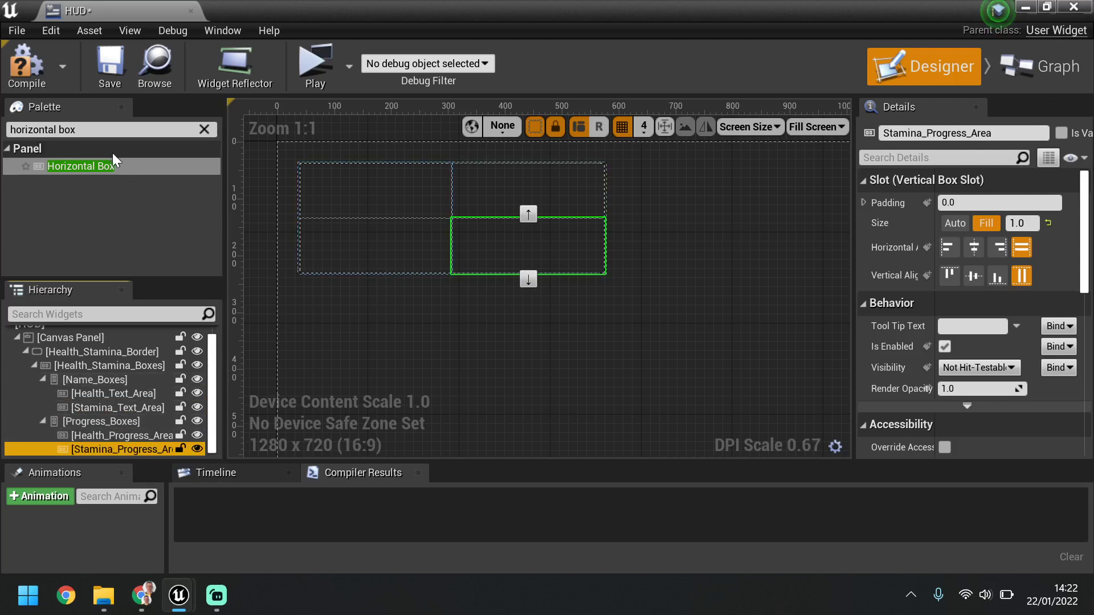
# Find the Text widget among the available widgets and add one inside Health_Text_Area.
pyautogui.click(81, 403)
pyautogui.click(87, 393)
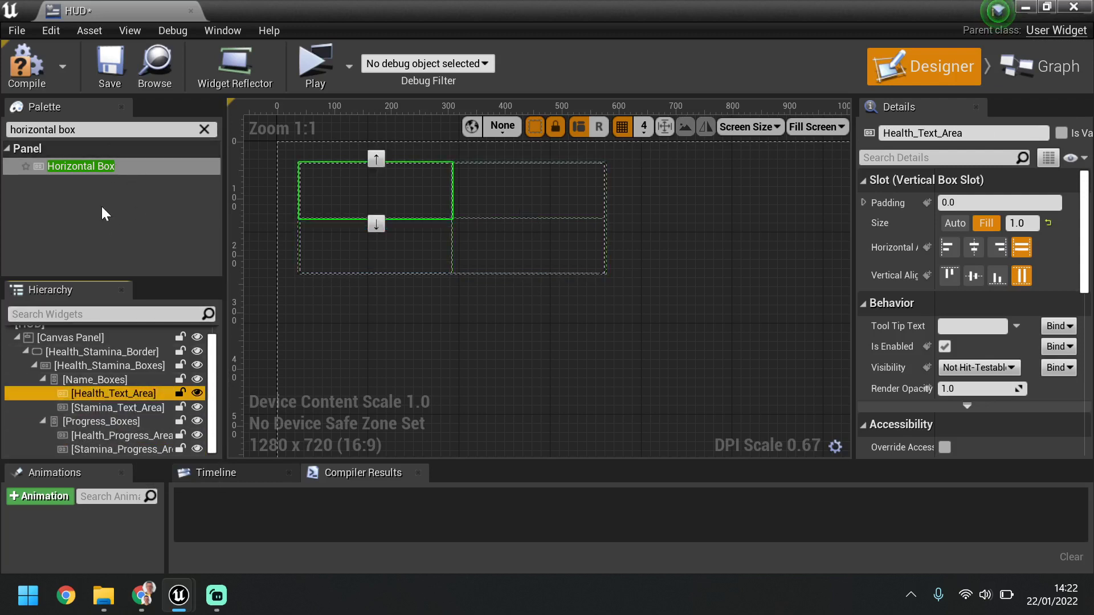
pyautogui.click(9, 129)
pyautogui.write('text')
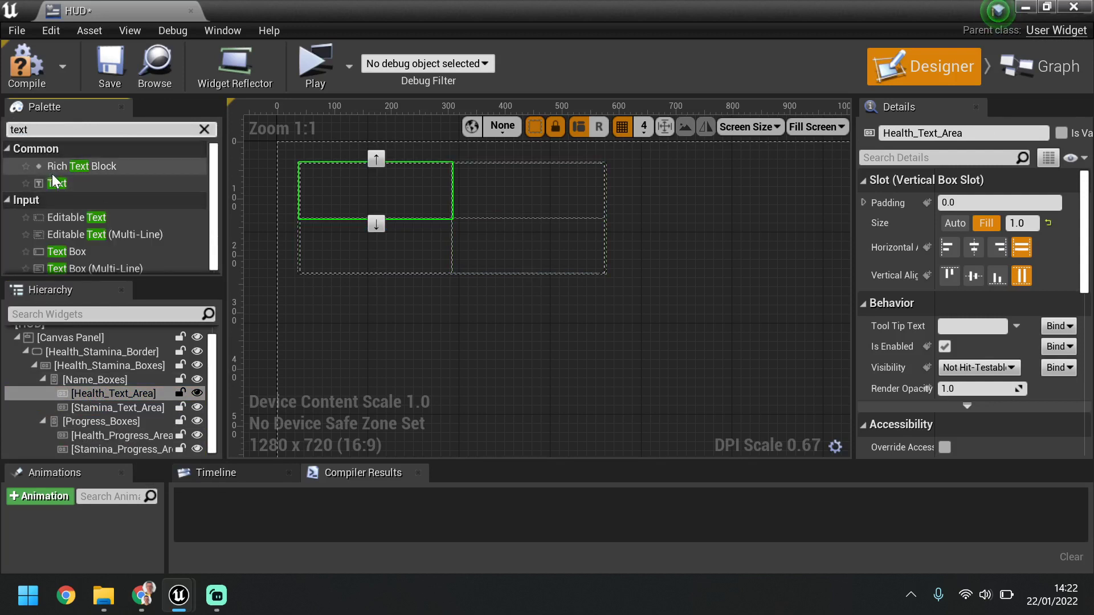
pyautogui.moveTo(57, 184)
pyautogui.mouseDown()
pyautogui.moveTo(149, 351)
pyautogui.moveTo(143, 393)
pyautogui.mouseUp()
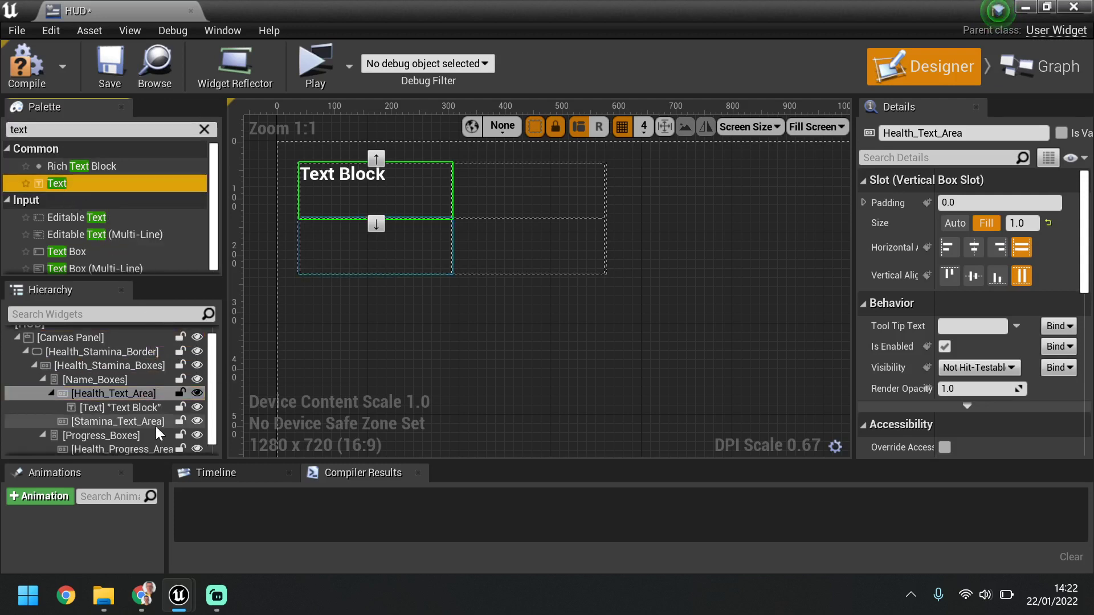
# Rename the text block inside Health_Text_Area as Health_Text.
pyautogui.click(347, 175)
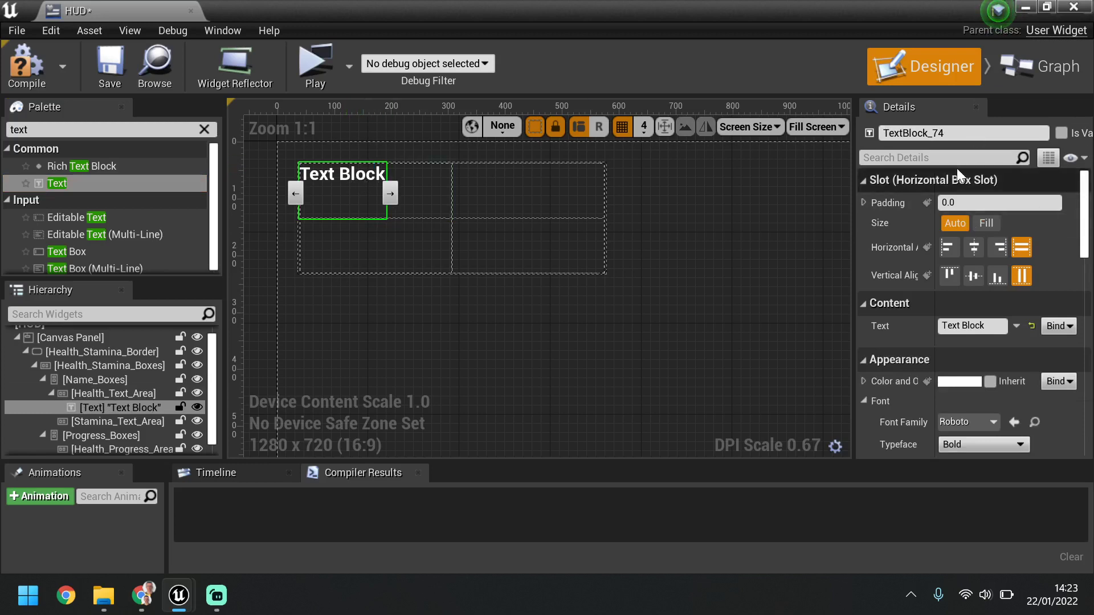
pyautogui.click(964, 133)
pyautogui.press('BackSpace')
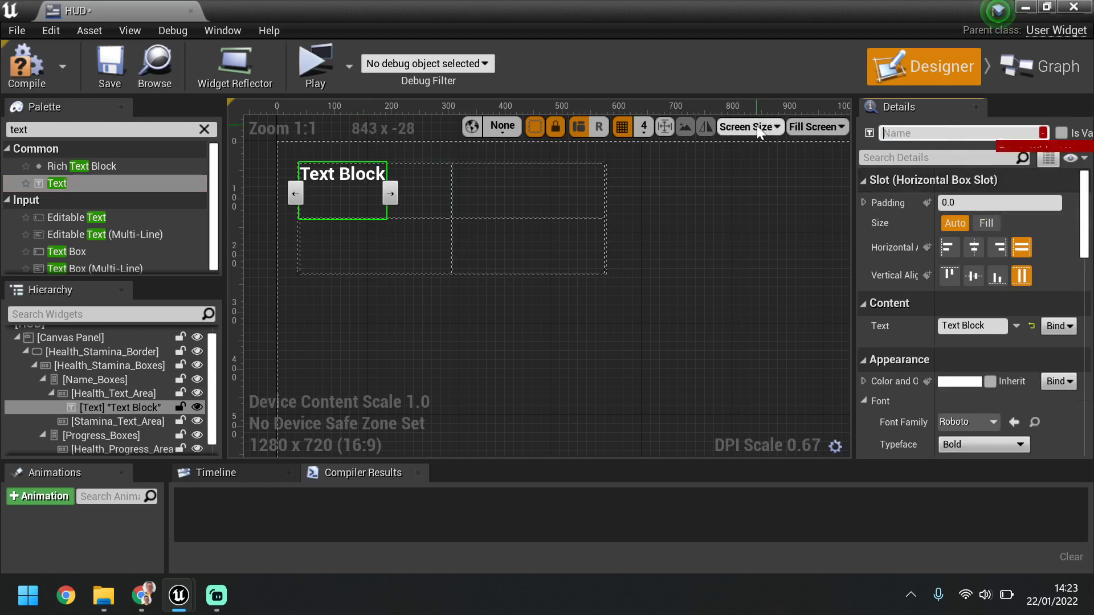
pyautogui.write('Helath_Text')
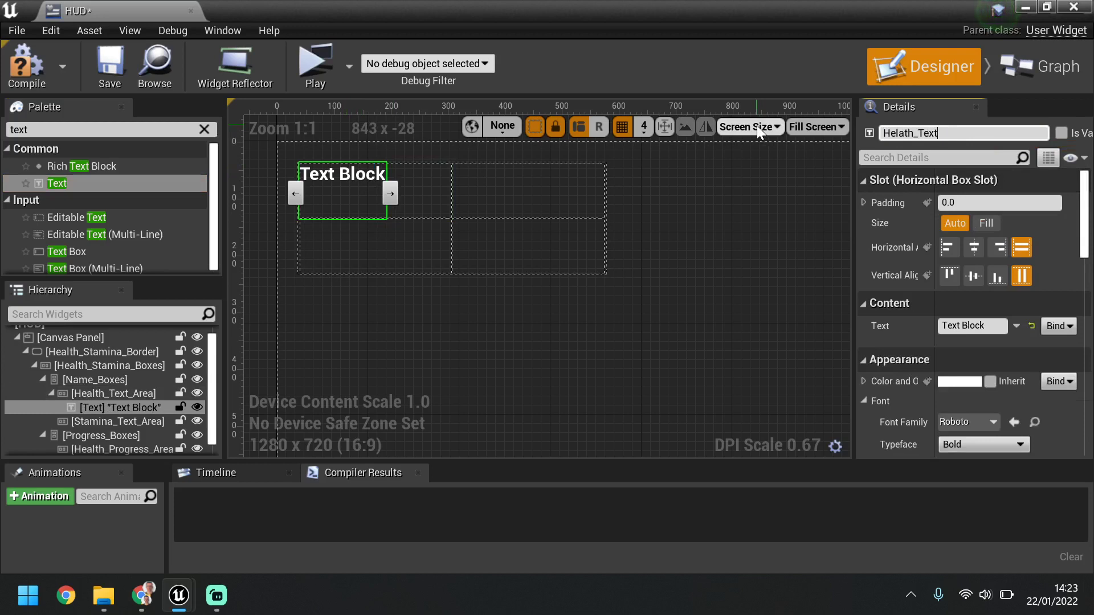
pyautogui.press('Return')
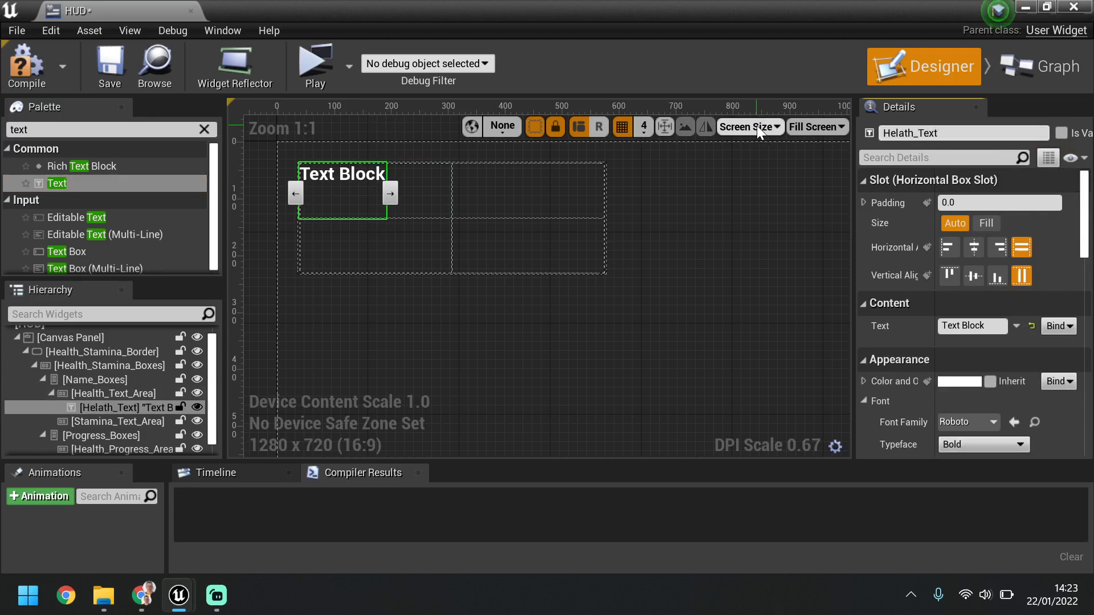
pyautogui.click(937, 132)
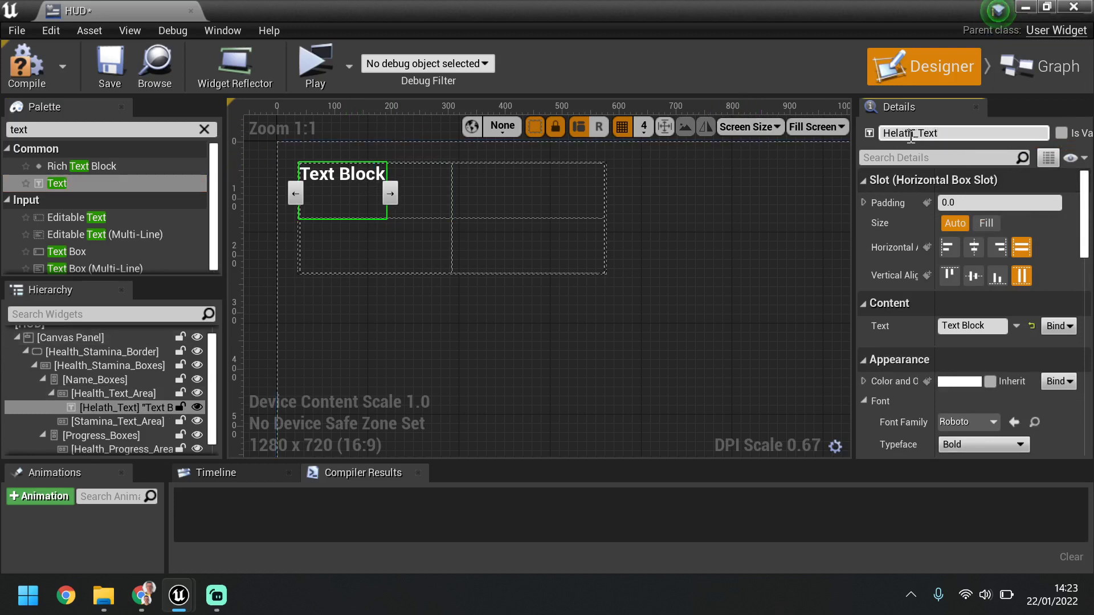
pyautogui.doubleClick(940, 131)
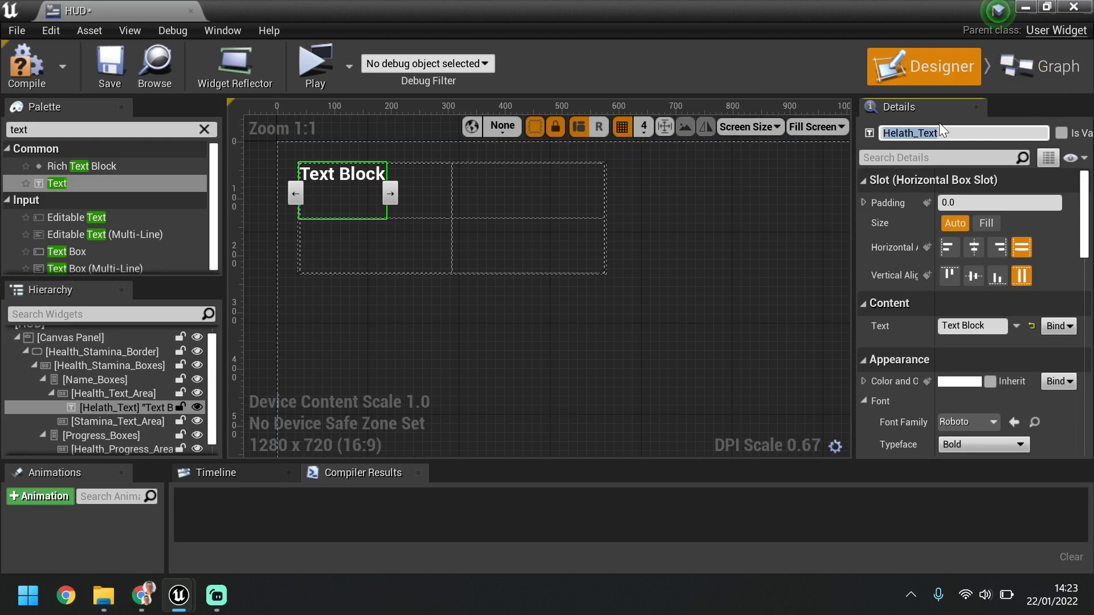
pyautogui.press('Home')
pyautogui.press('BackSpace')
pyautogui.press('BackSpace')
pyautogui.write('al')
pyautogui.click(625, 315)
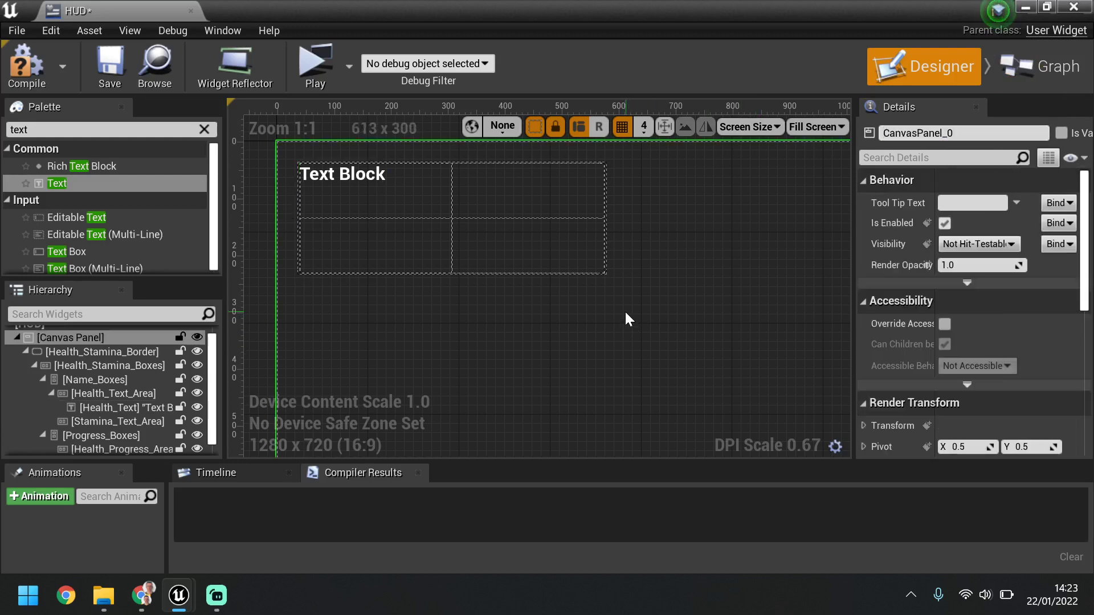
# Set the displayed text of the Health_Text block to Health.
pyautogui.click(319, 210)
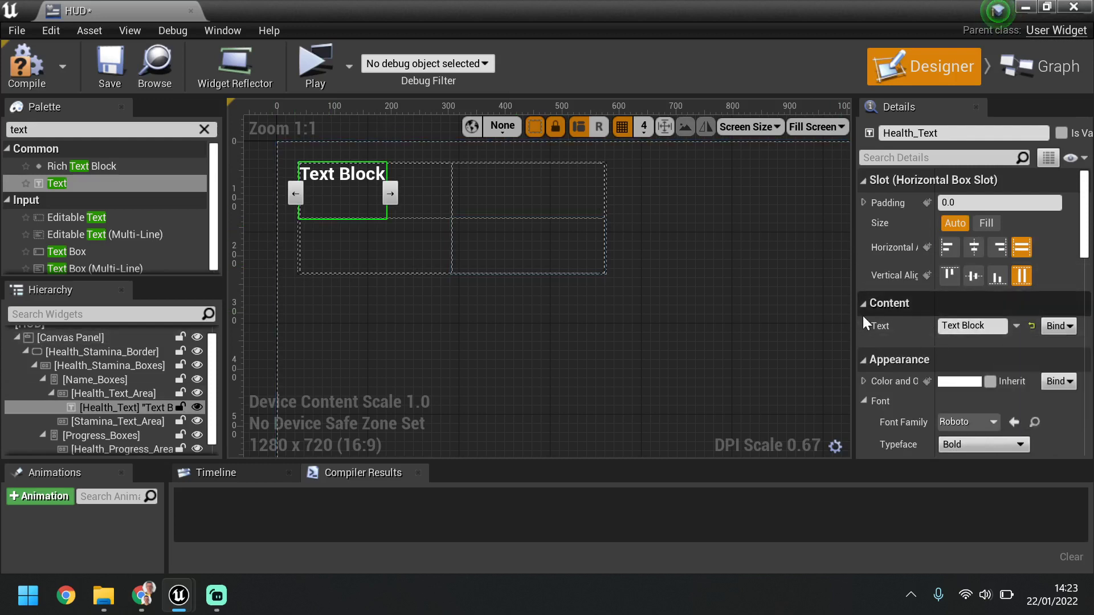
pyautogui.click(968, 325)
pyautogui.press('BackSpace')
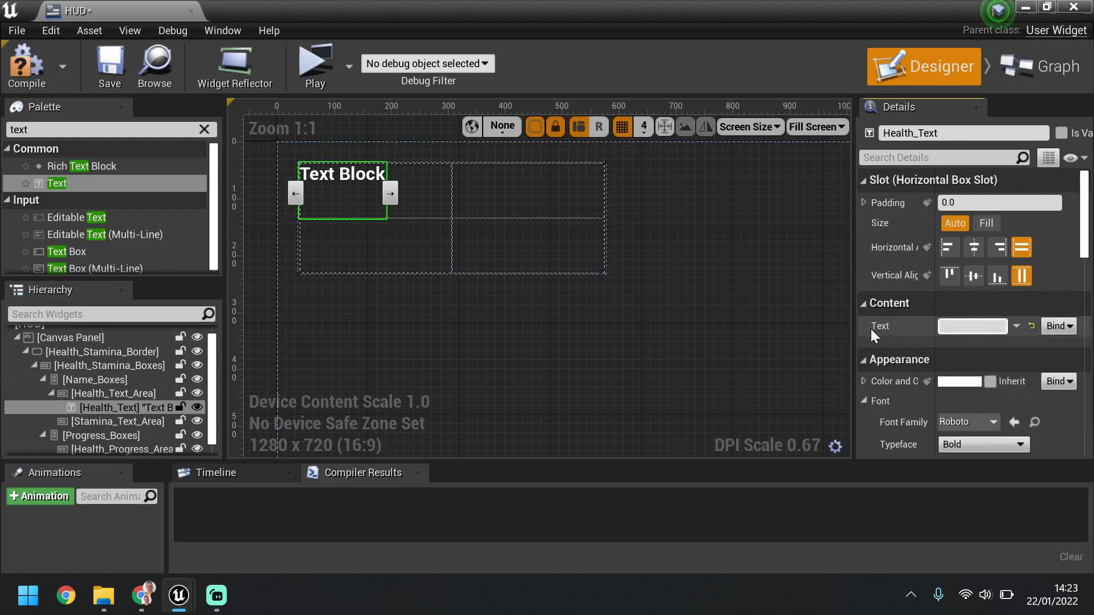
pyautogui.write('Health')
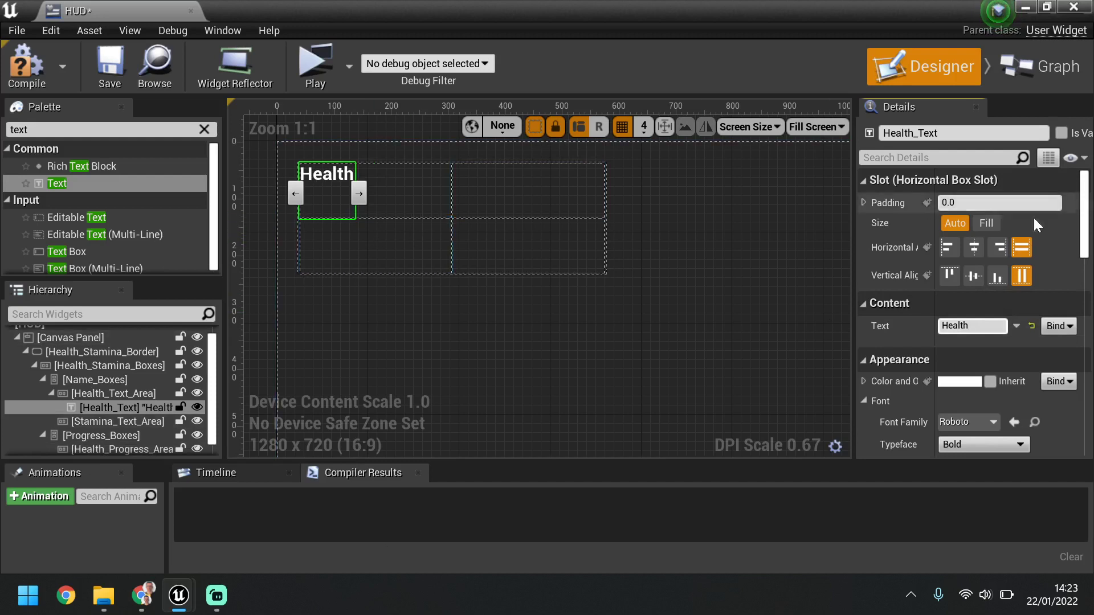
# Set the Health text's colour to a medium green, hex sRGB 3DC674FF.
pyautogui.click(948, 380)
pyautogui.click(634, 303)
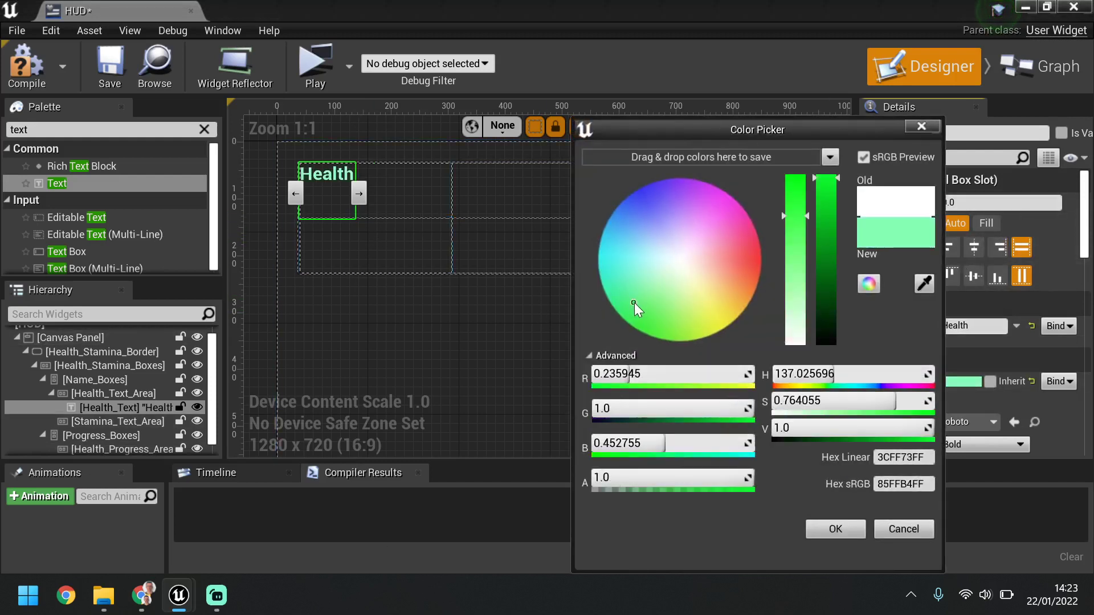
pyautogui.click(656, 323)
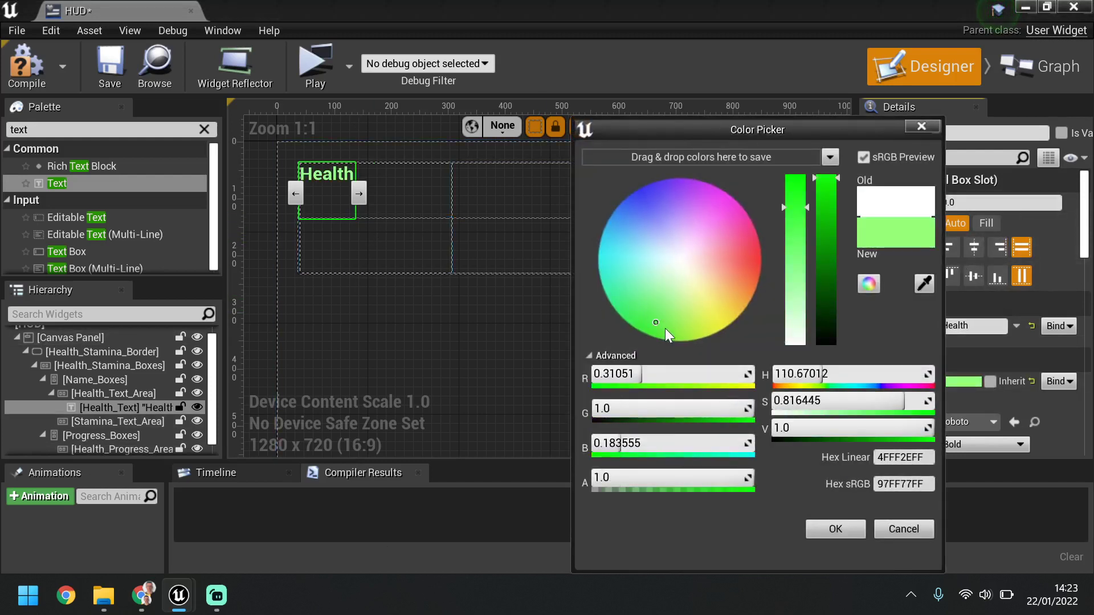
pyautogui.click(797, 187)
pyautogui.click(827, 204)
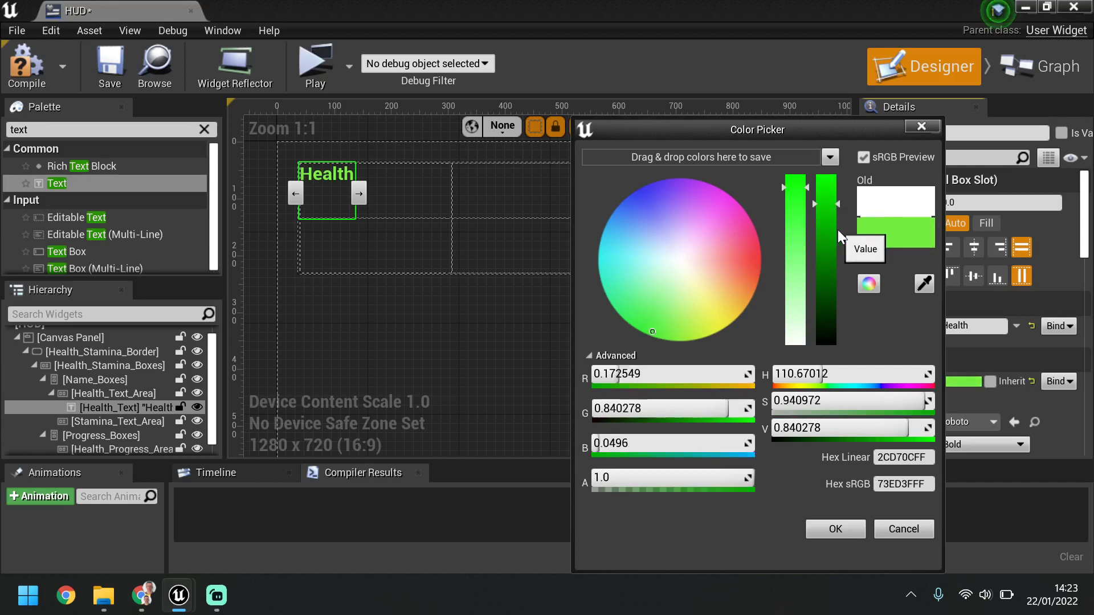
pyautogui.click(828, 232)
pyautogui.click(796, 244)
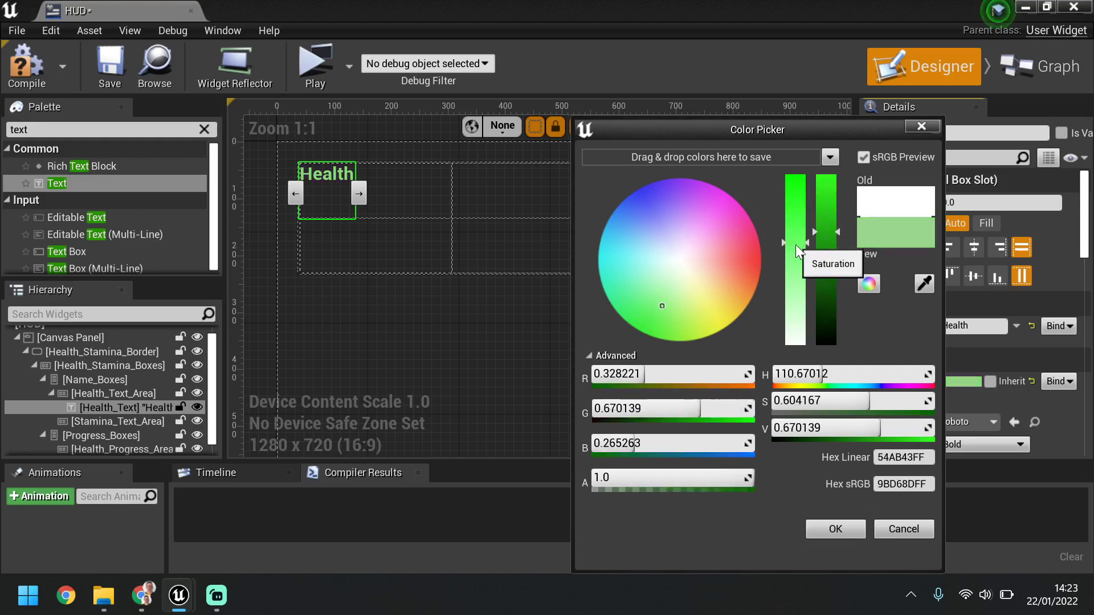
pyautogui.click(795, 208)
pyautogui.click(627, 314)
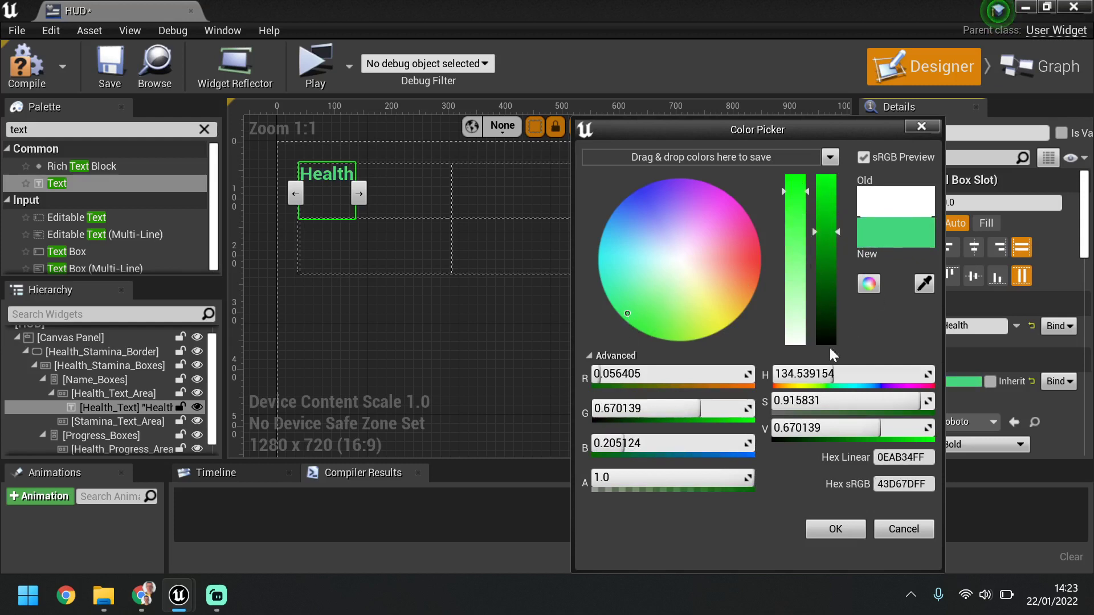
pyautogui.click(824, 248)
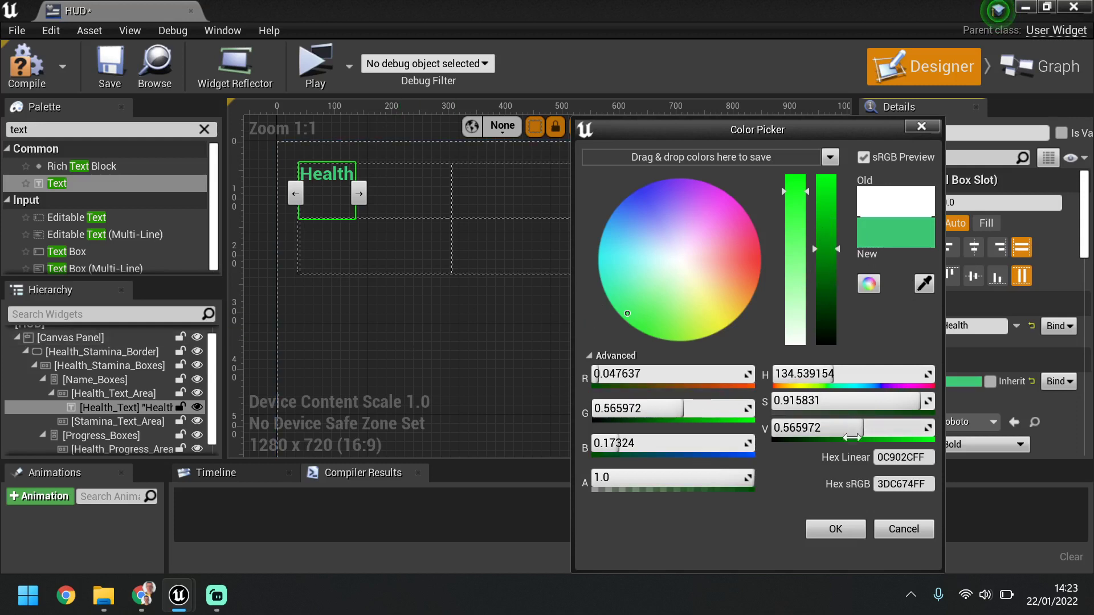
pyautogui.click(856, 534)
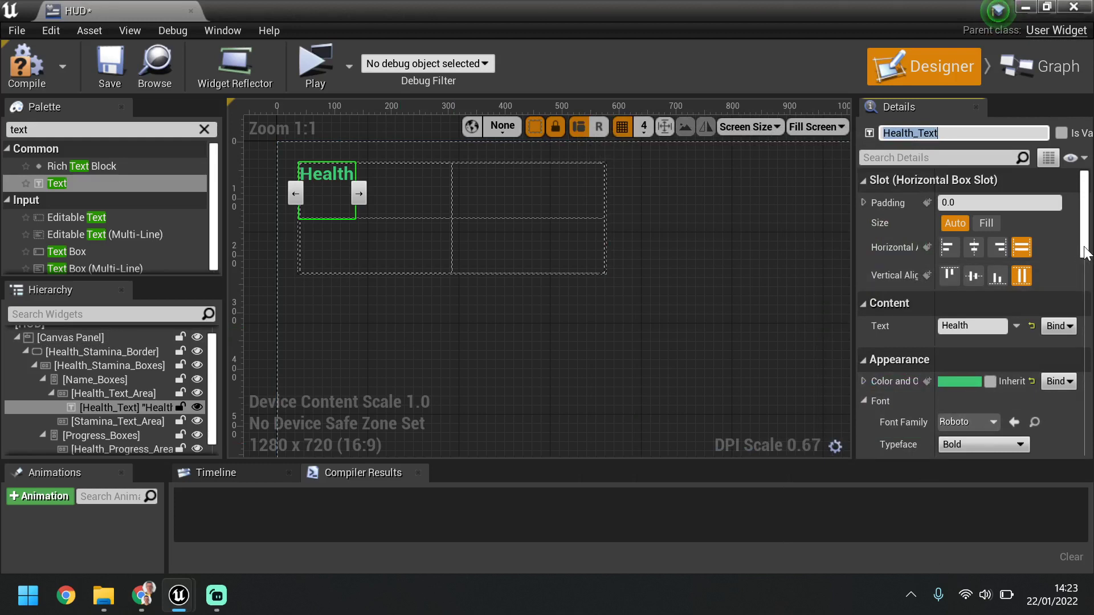
# Set the Health text's font size to 34.
pyautogui.scroll(-3, 1082, 254)
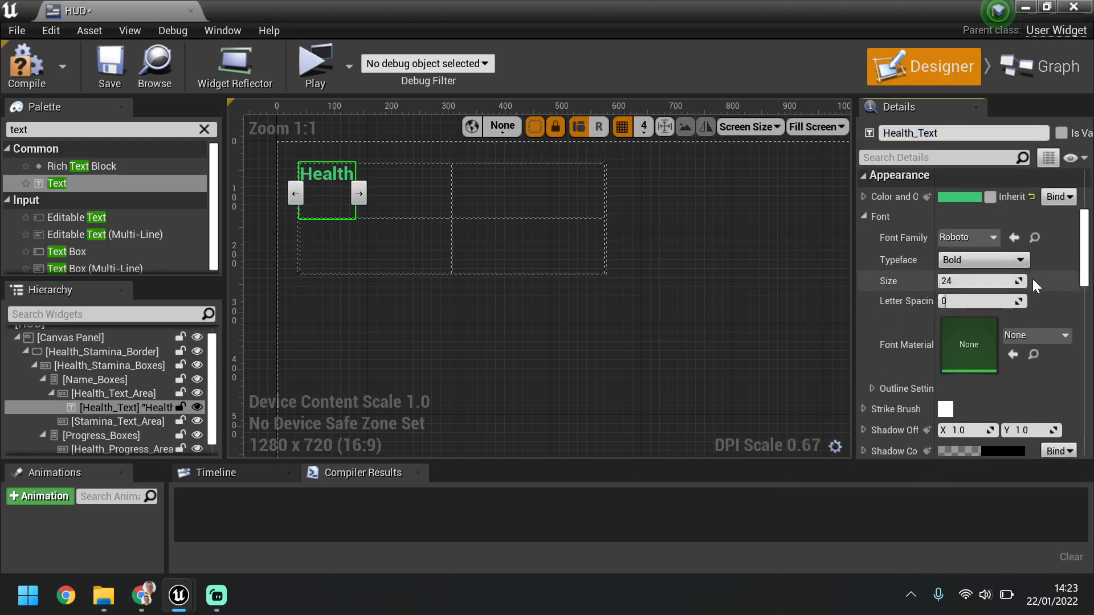
pyautogui.click(983, 281)
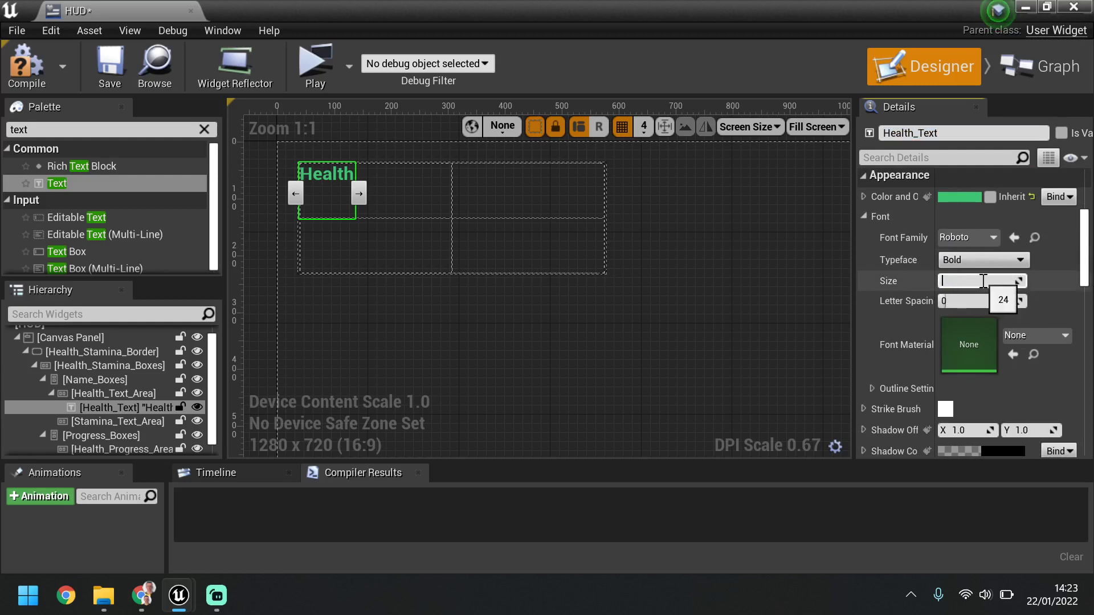
pyautogui.write('34')
pyautogui.press('Return')
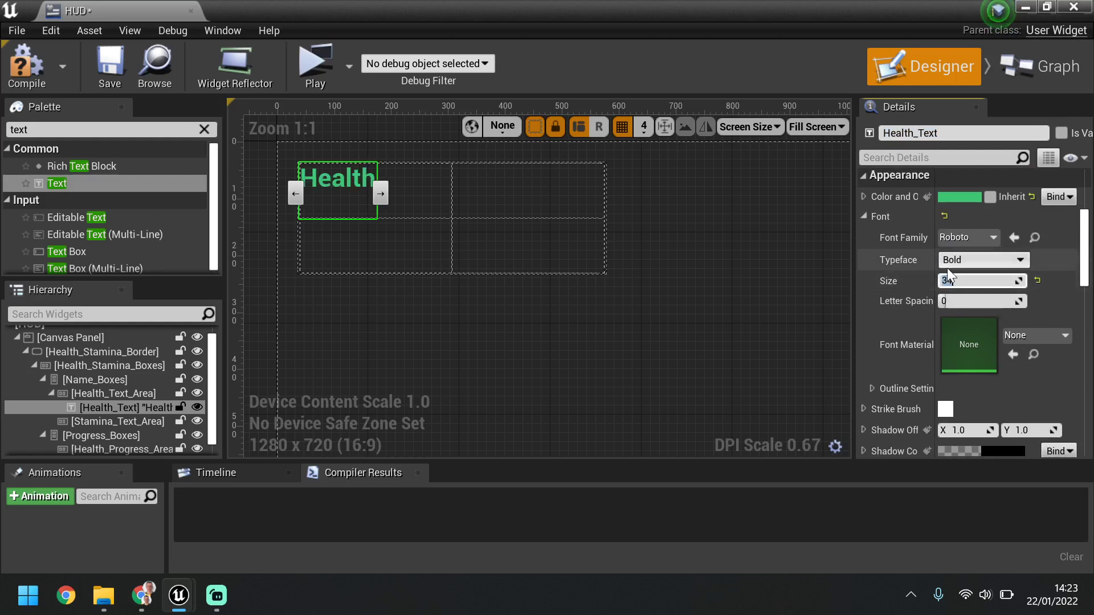
# Align the Health text horizontally left and vertically centred within its slot.
pyautogui.scroll(5, 1087, 256)
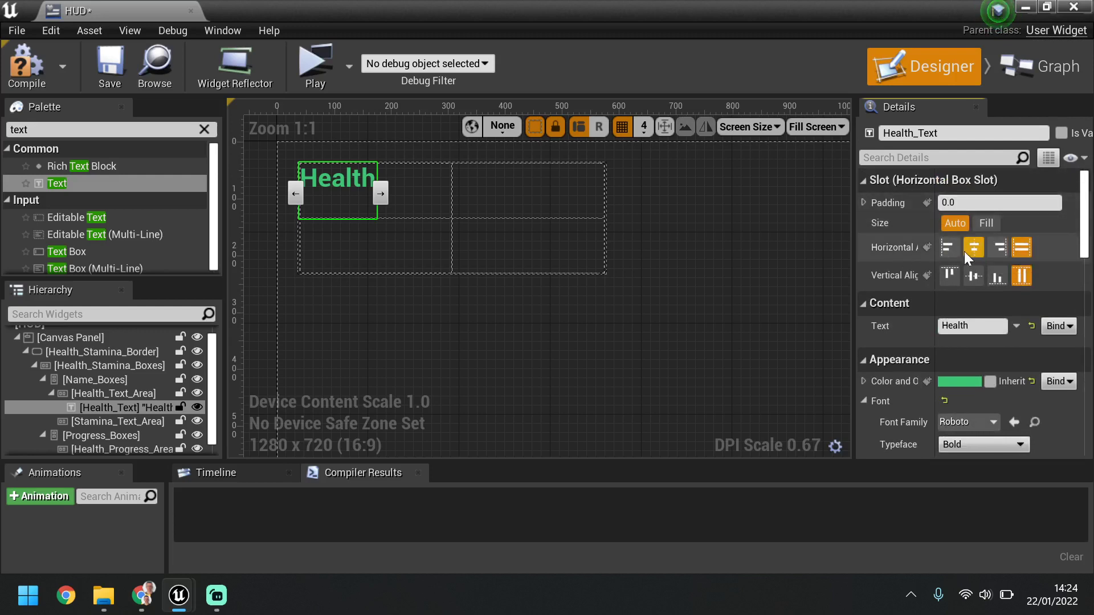
pyautogui.click(947, 249)
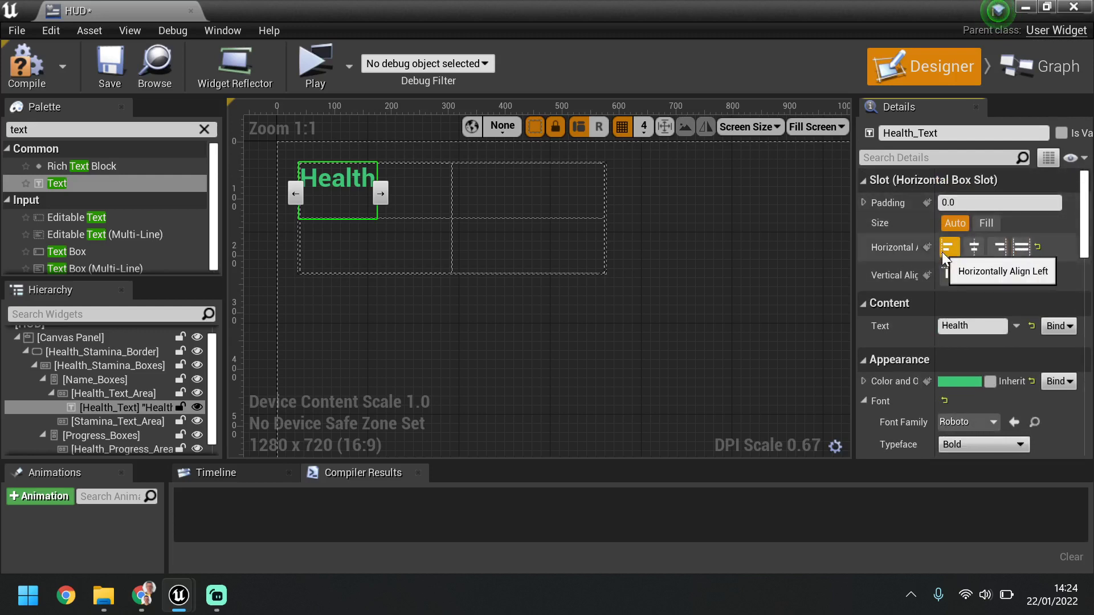
pyautogui.click(974, 277)
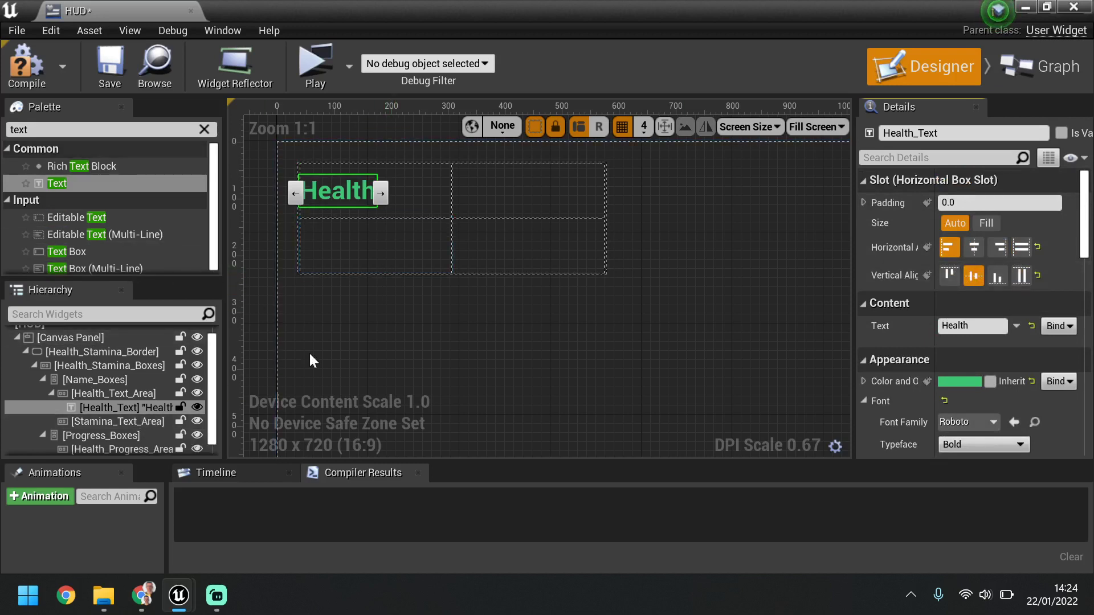
pyautogui.click(342, 349)
# Add a Text widget inside Stamina_Text_Area and rename it Stamina_Text_Box.
pyautogui.click(99, 422)
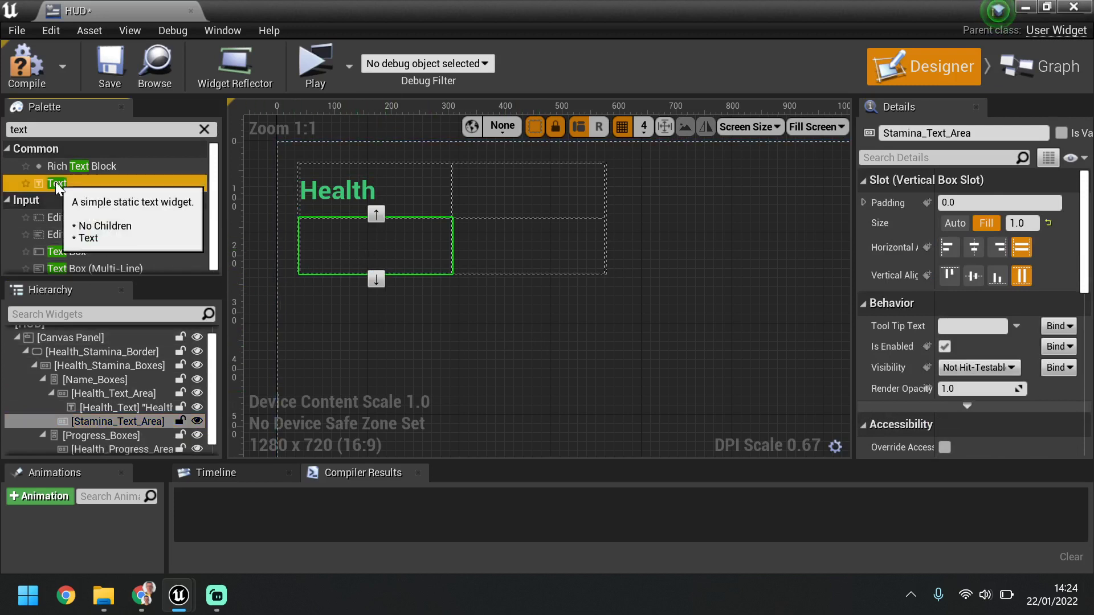
pyautogui.moveTo(56, 182); pyautogui.dragTo(133, 435)
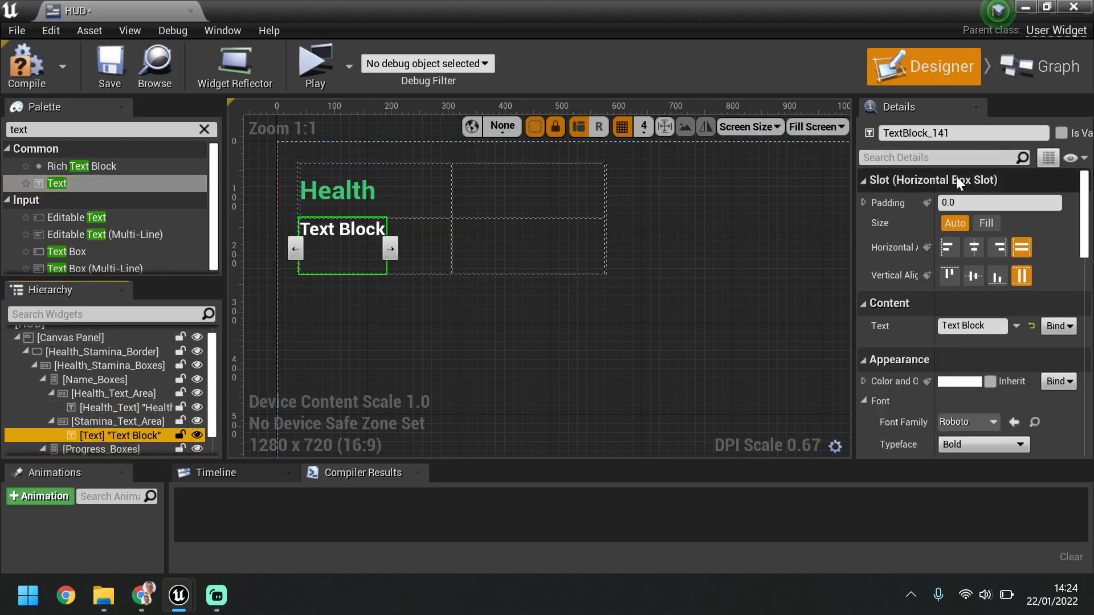
pyautogui.click(912, 132)
pyautogui.press('BackSpace')
pyautogui.write('S')
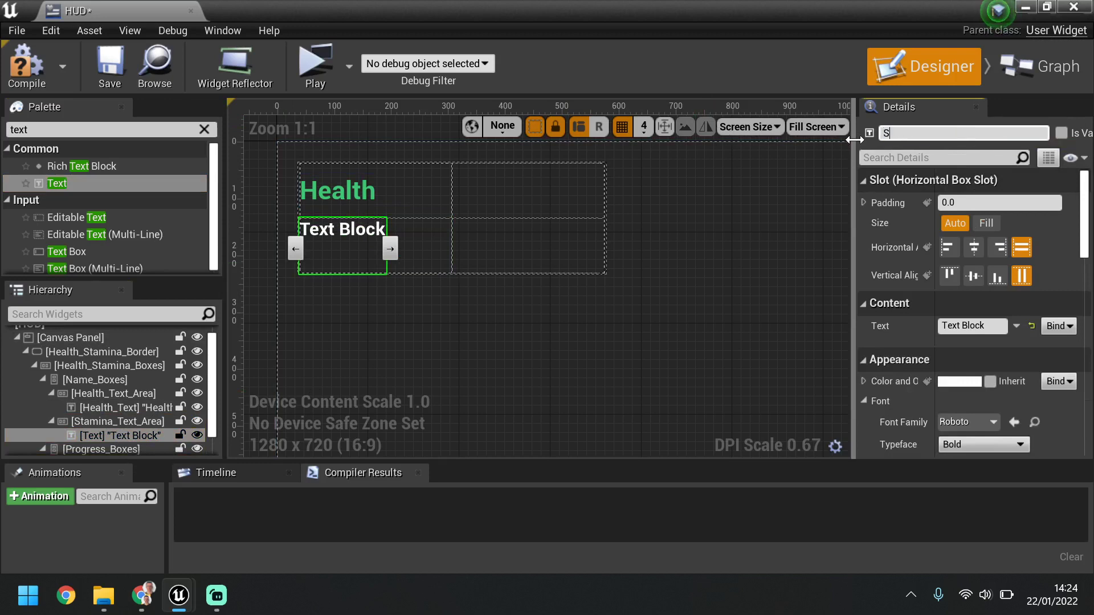
pyautogui.write('tamina_Text_Box')
pyautogui.press('Return')
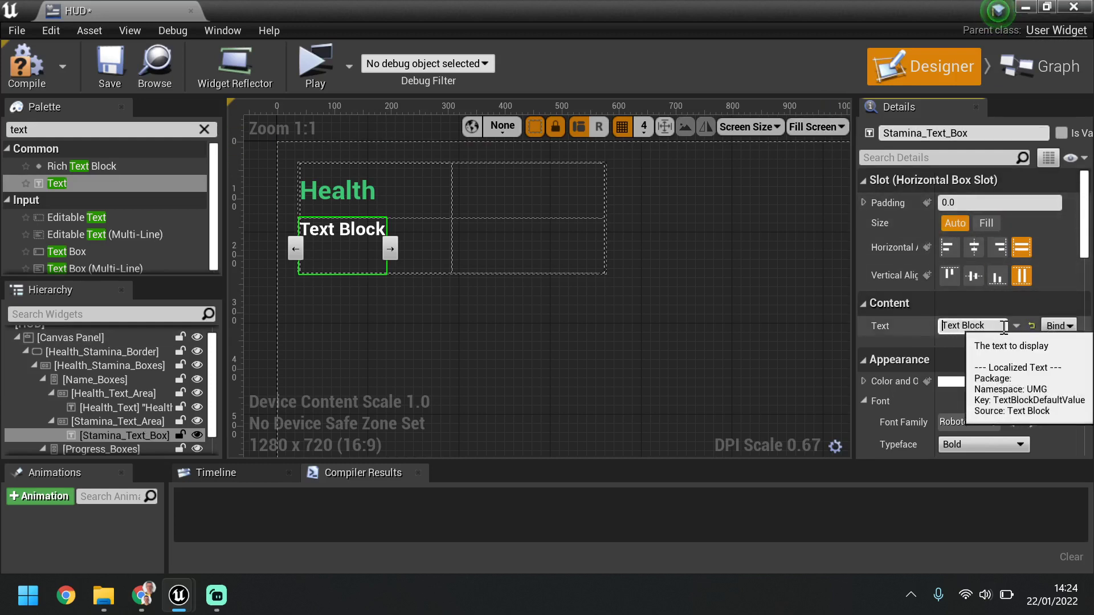
# Set the text of Stamina_Text_Box to Stamina and align it horizontally left and vertically centred.
pyautogui.click(969, 326)
pyautogui.write('Stamina')
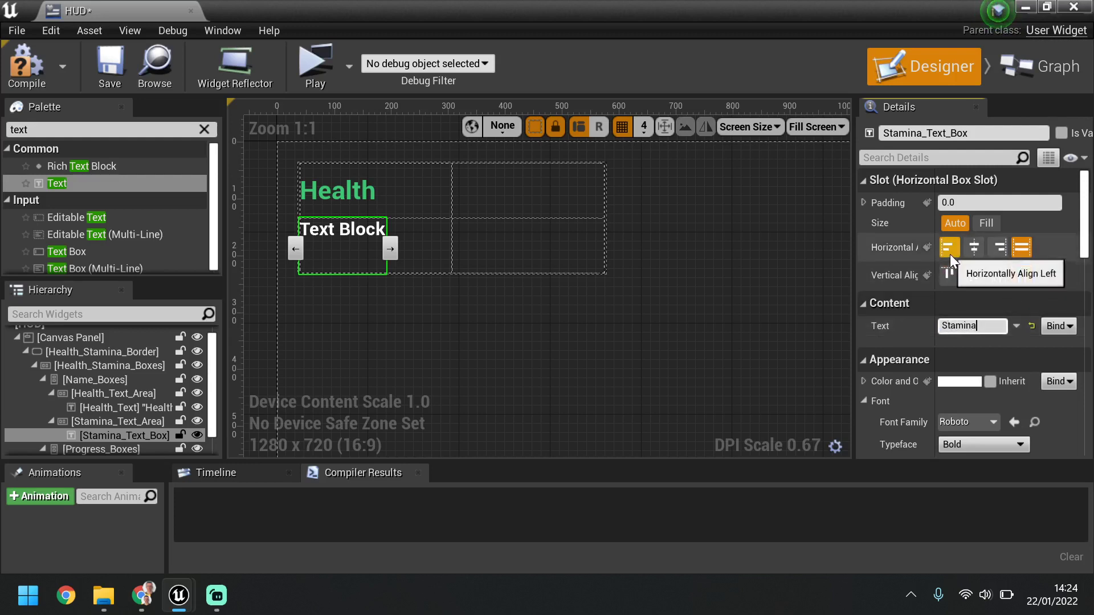
pyautogui.click(949, 250)
pyautogui.click(976, 279)
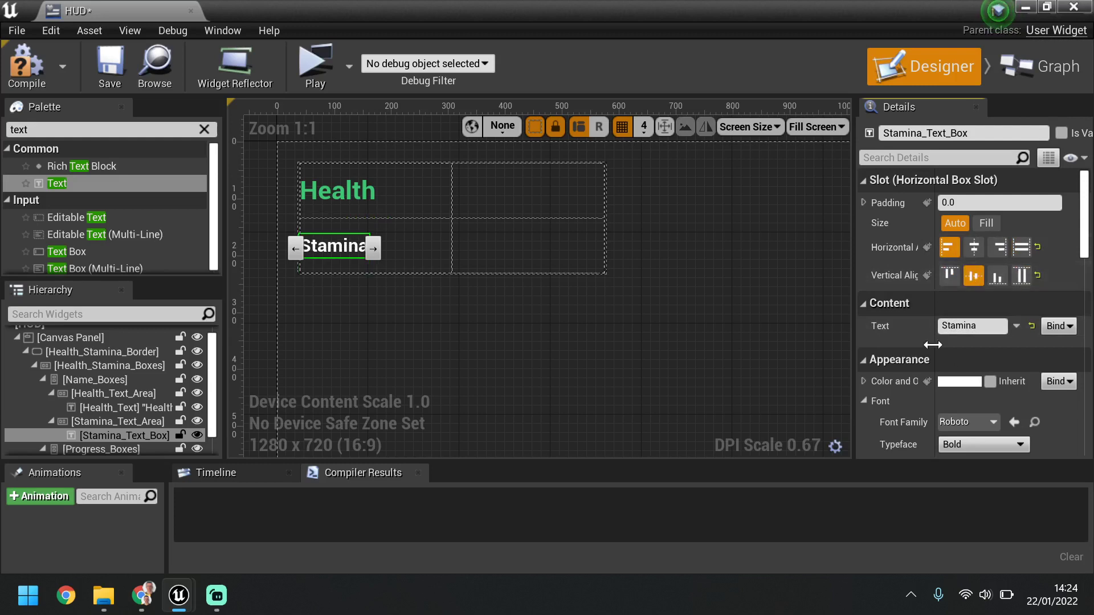
# Set the Stamina text's font size to 34.
pyautogui.scroll(-3, 960, 348)
pyautogui.click(976, 357)
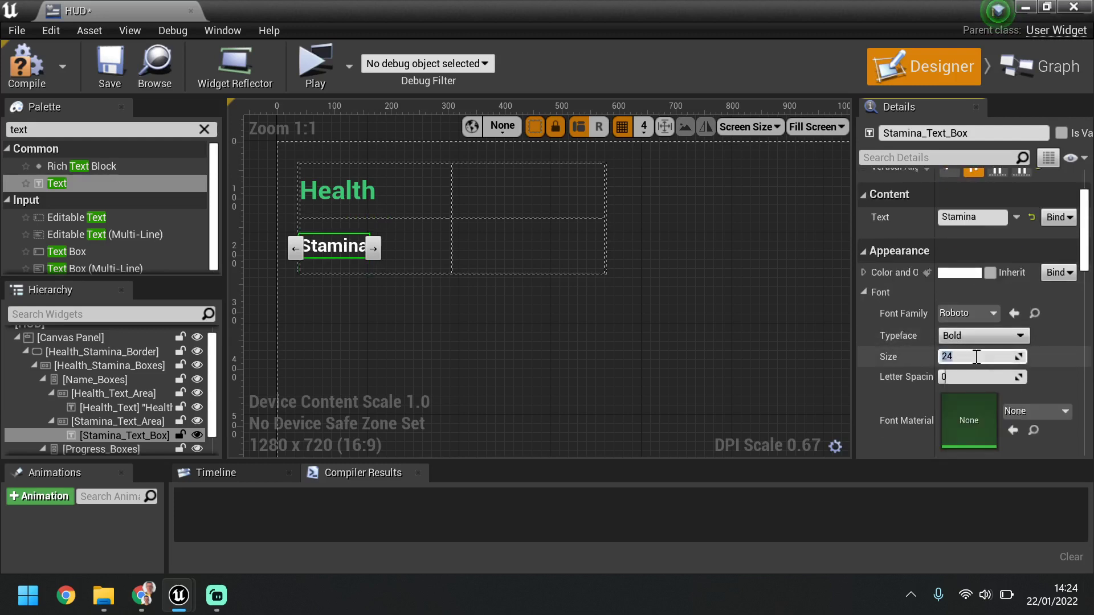
pyautogui.write('34')
pyautogui.press('Return')
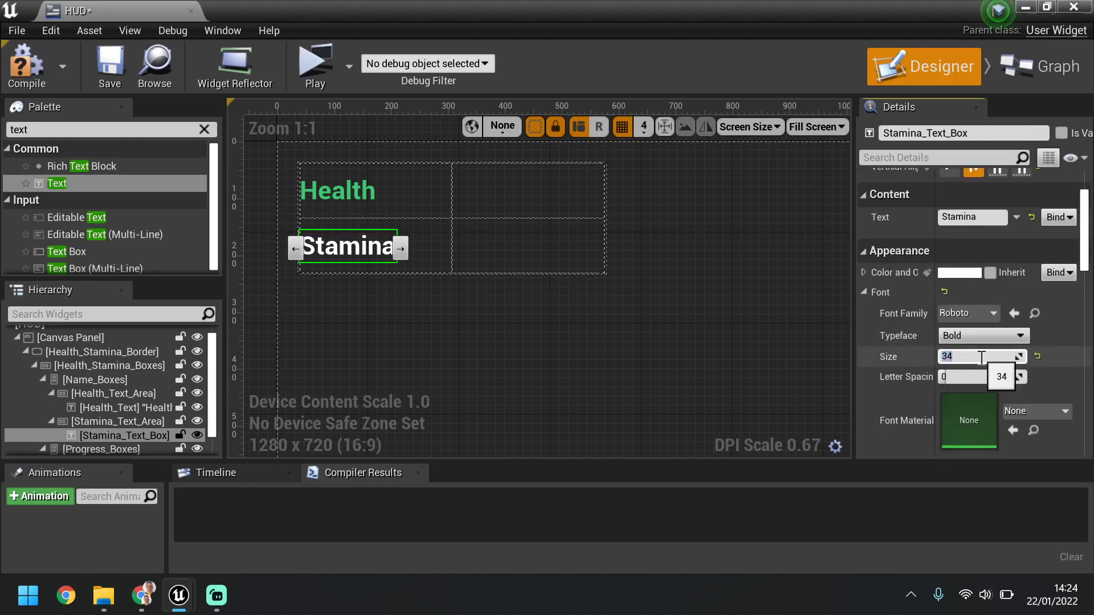
# Set the Stamina text's colour to a light blue, hex sRGB 6292FFFF.
pyautogui.click(962, 271)
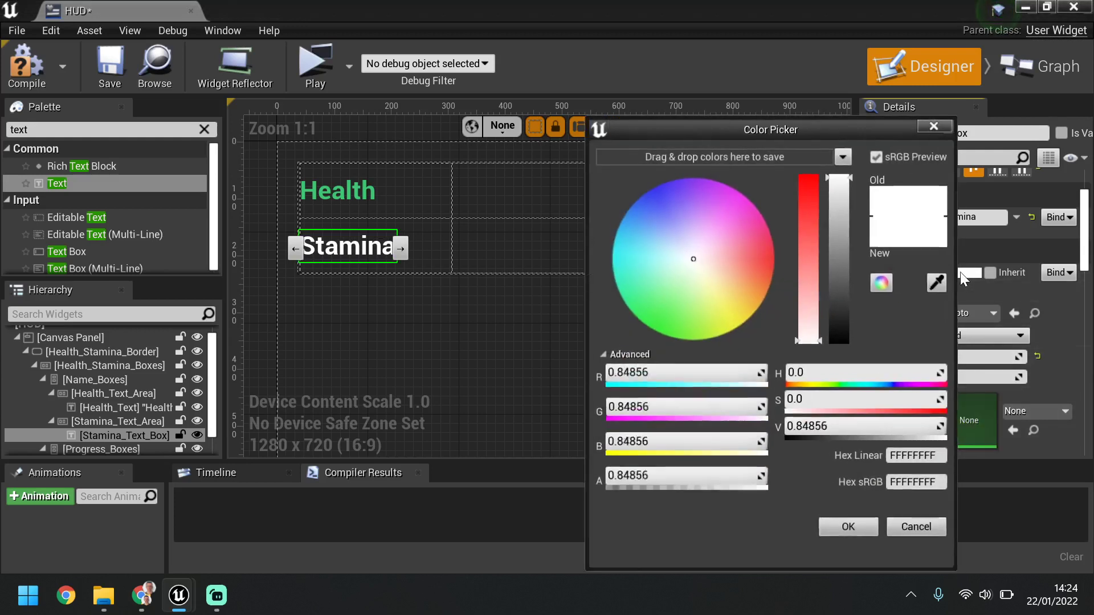
pyautogui.click(625, 220)
pyautogui.click(646, 205)
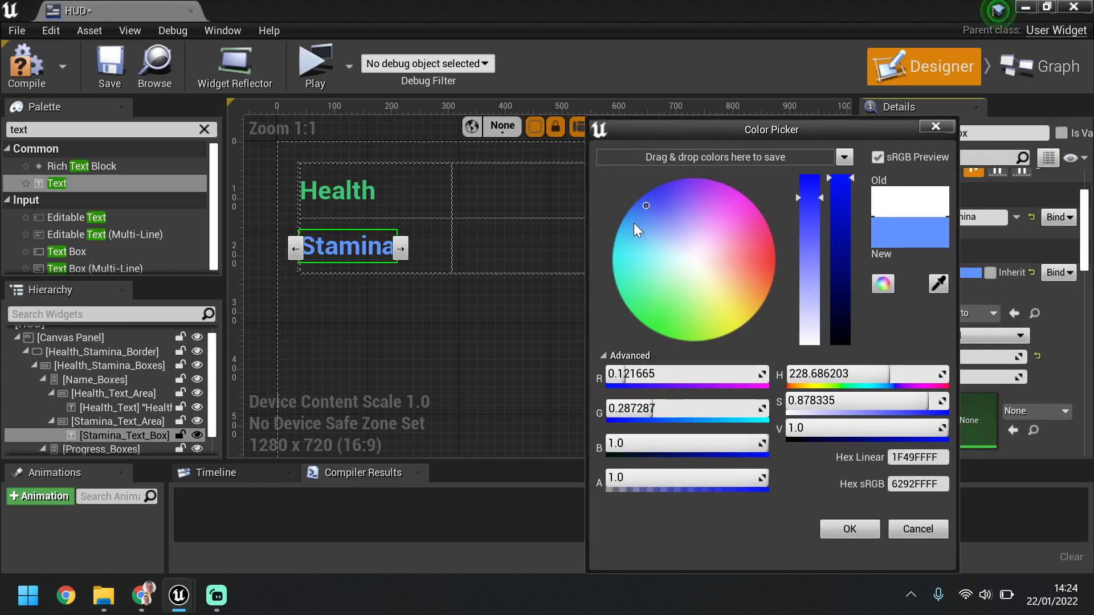
pyautogui.click(863, 528)
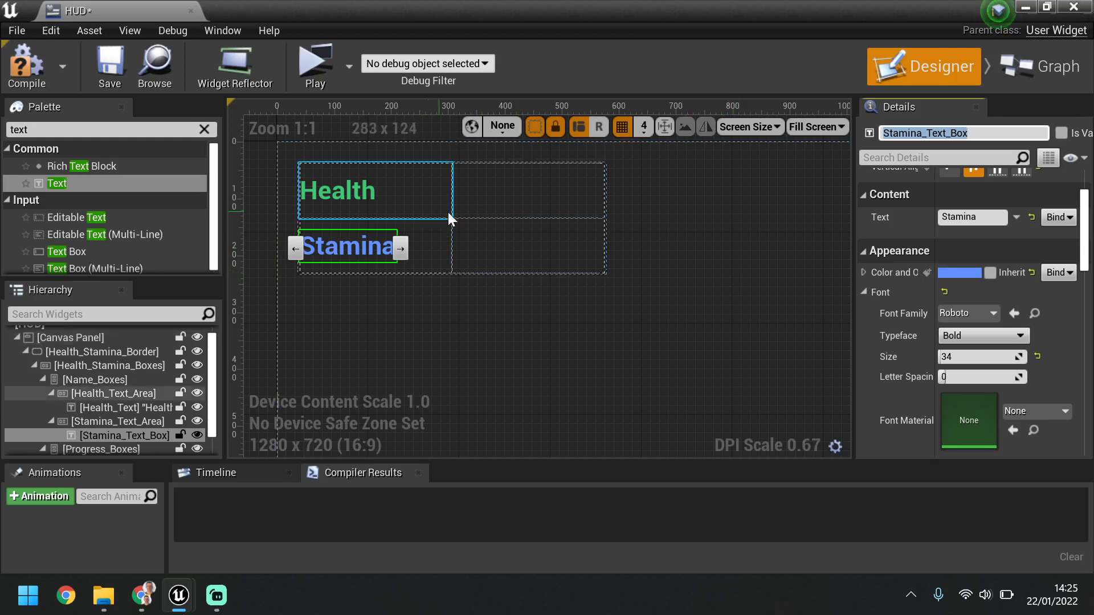
pyautogui.click(459, 381)
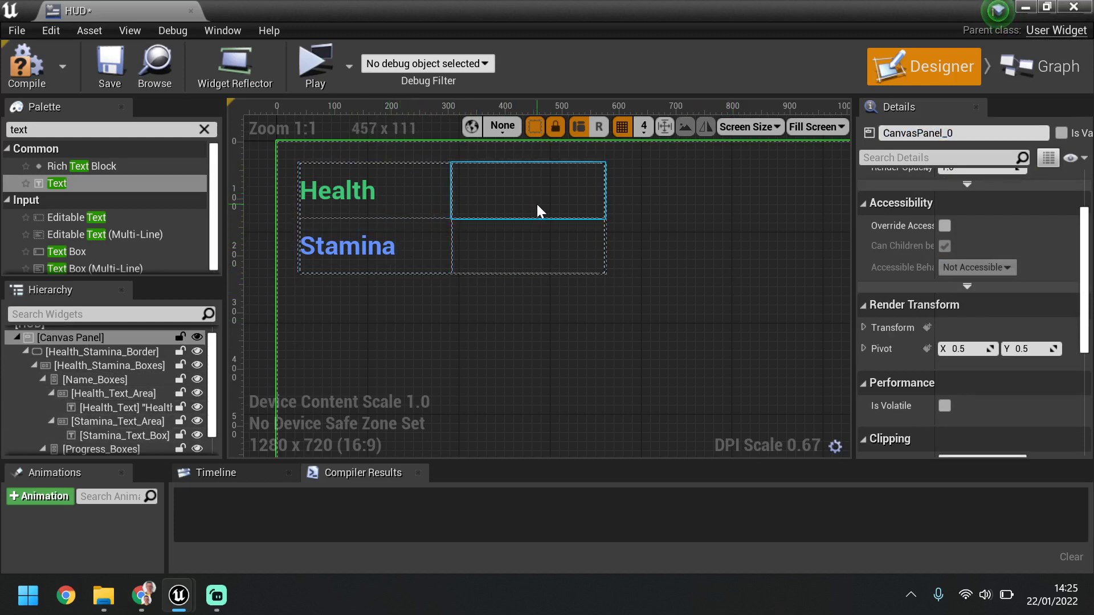
# Collapse Name_Boxes in the widget hierarchy and reduce its Fill size to 0.5.
pyautogui.click(128, 383)
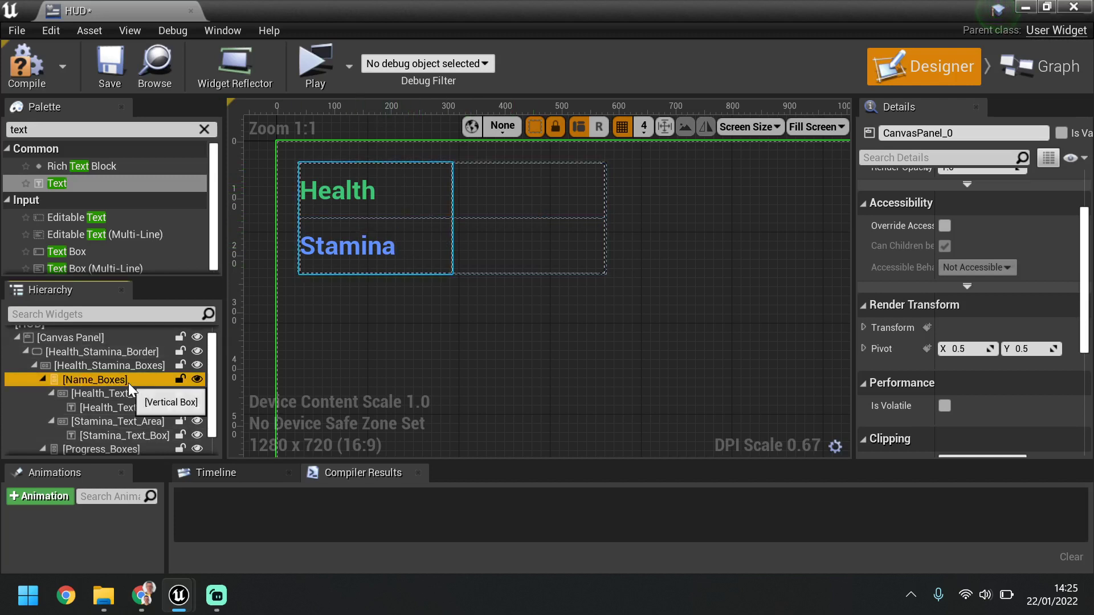
pyautogui.click(43, 379)
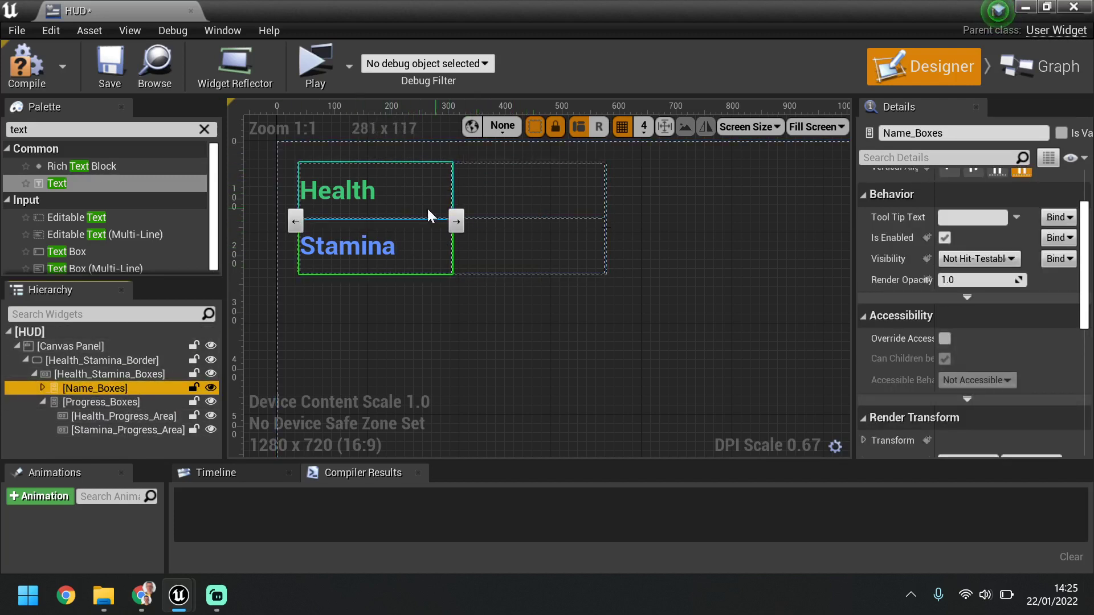
pyautogui.scroll(3, 1024, 191)
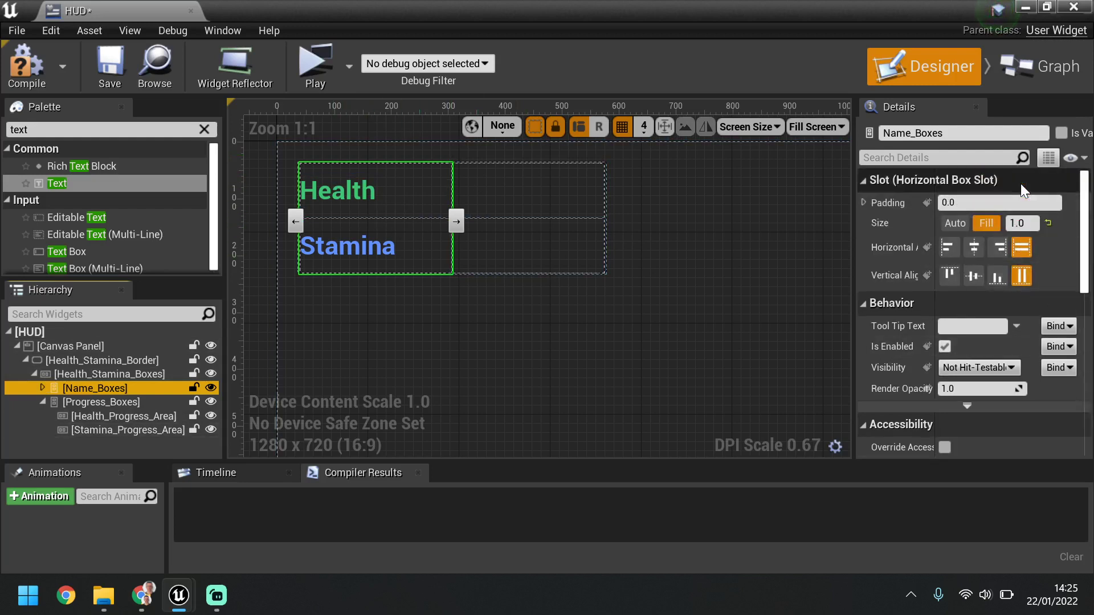
pyautogui.click(1023, 223)
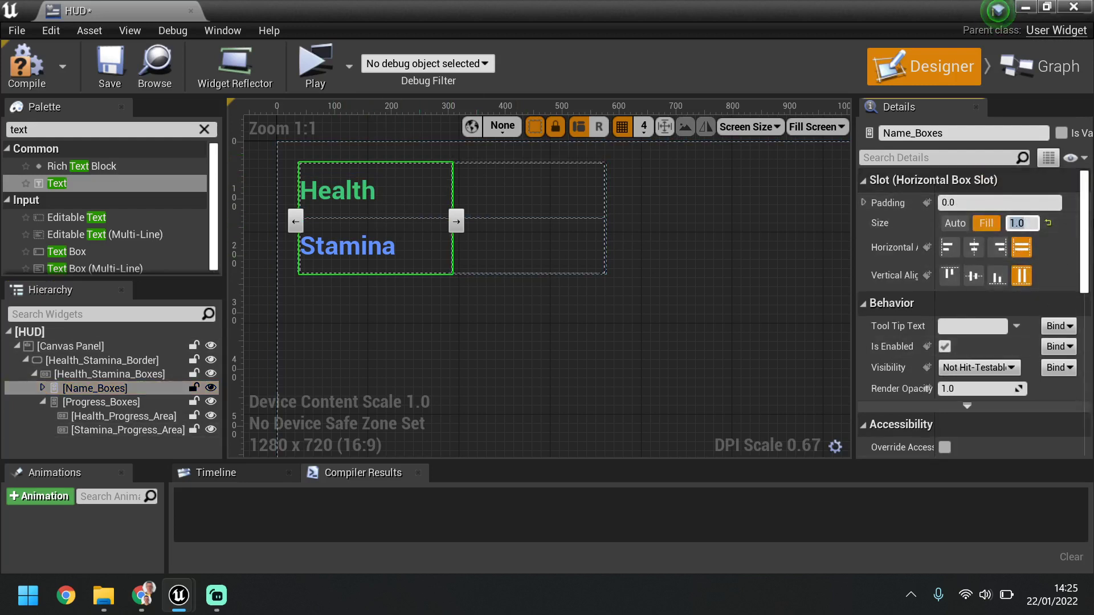
pyautogui.press('BackSpace')
pyautogui.write('0.7')
pyautogui.press('Return')
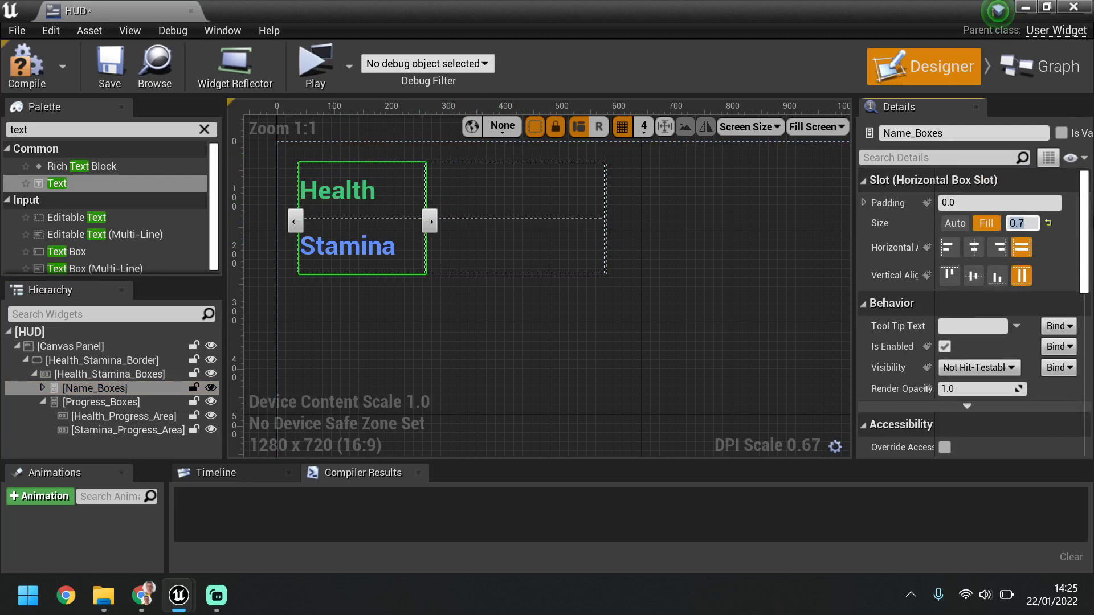
pyautogui.press('BackSpace')
pyautogui.press('Return')
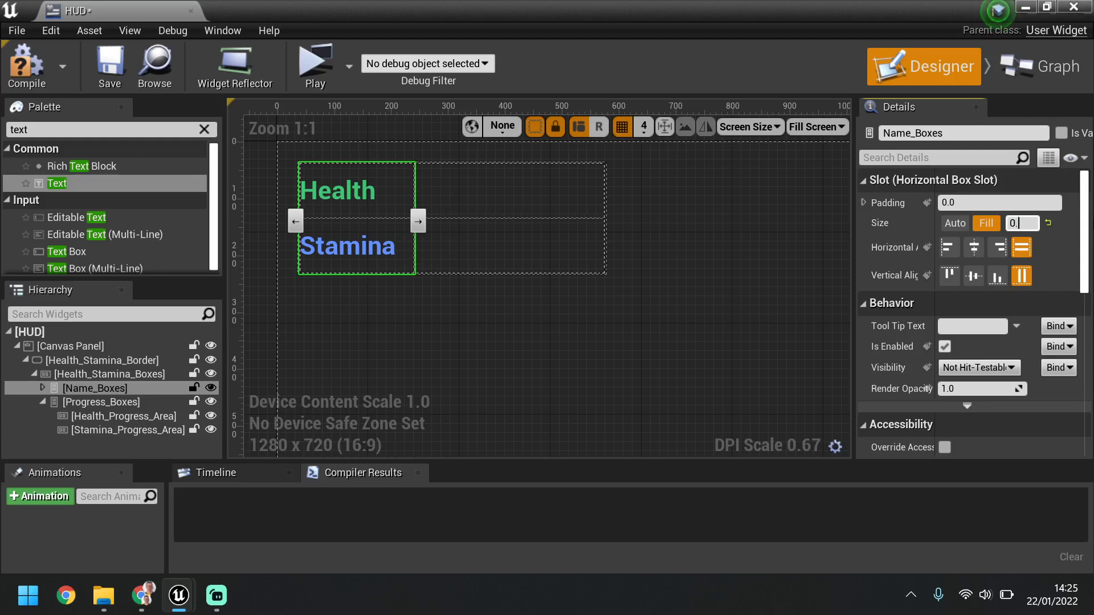
pyautogui.press('Return')
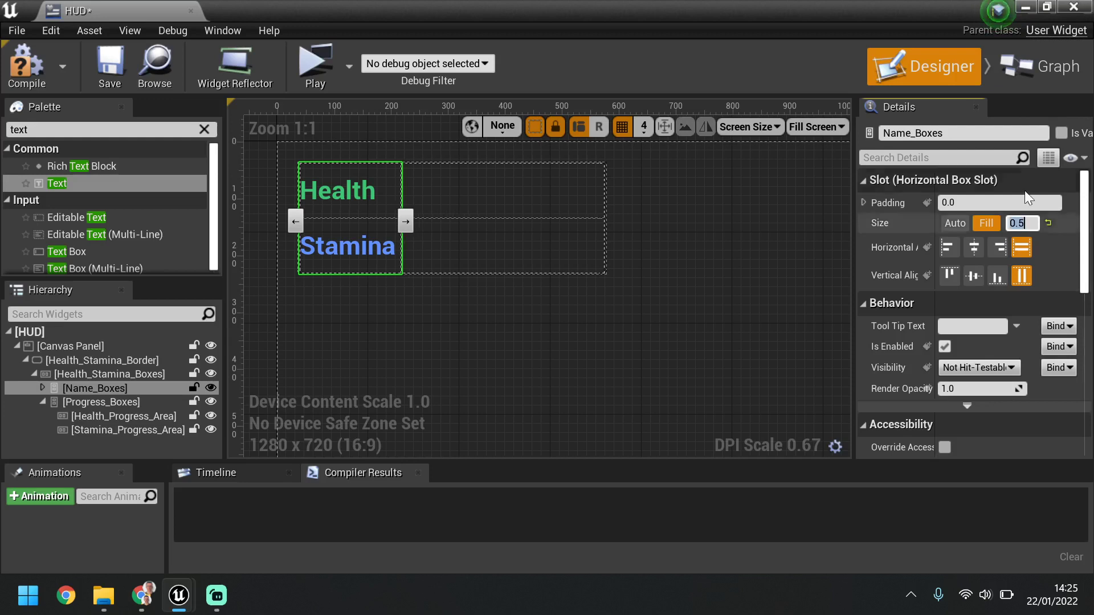
pyautogui.click(435, 310)
pyautogui.click(433, 262)
pyautogui.click(431, 204)
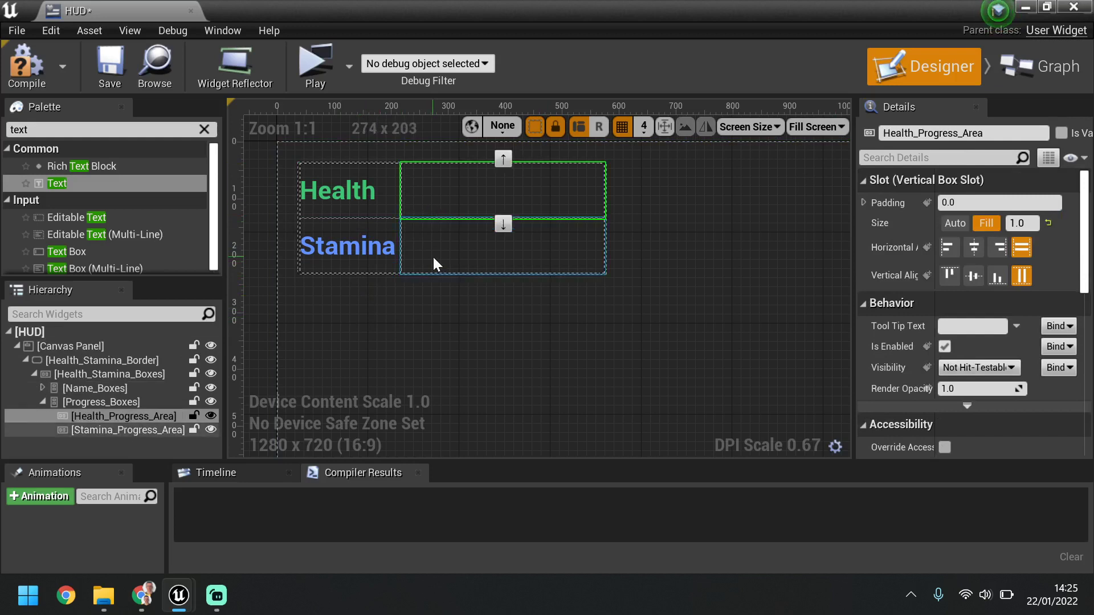
pyautogui.click(435, 262)
pyautogui.click(449, 197)
pyautogui.click(443, 235)
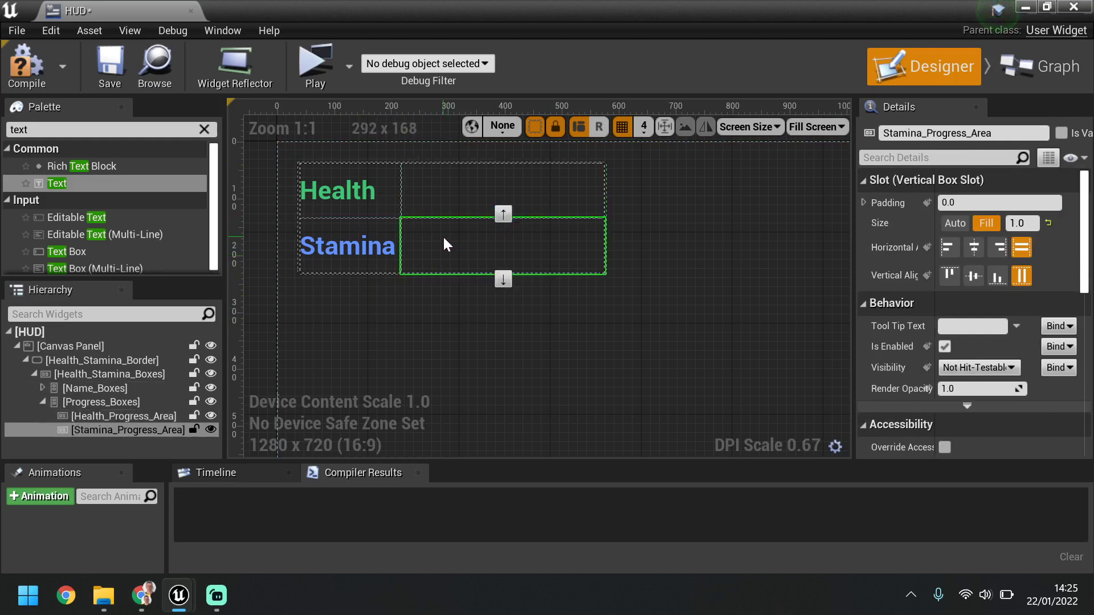
pyautogui.click(449, 197)
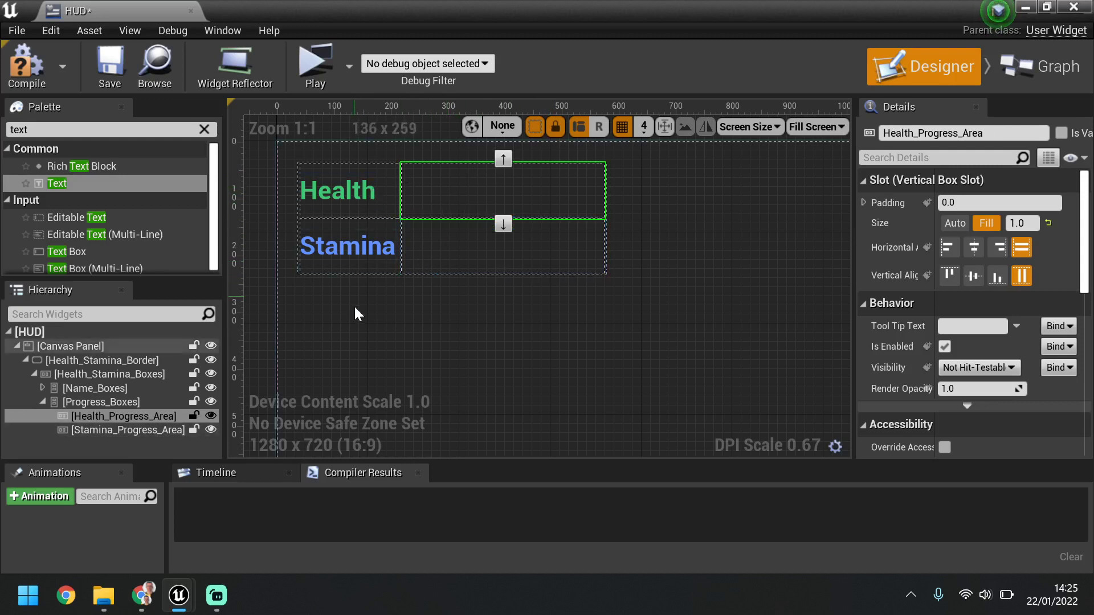
# Enlarge Health_Stamina_Border on the canvas to about 626 wide by 220 high.
pyautogui.scroll(-3, 370, 325)
pyautogui.scroll(-4, 378, 309)
pyautogui.scroll(4, 388, 351)
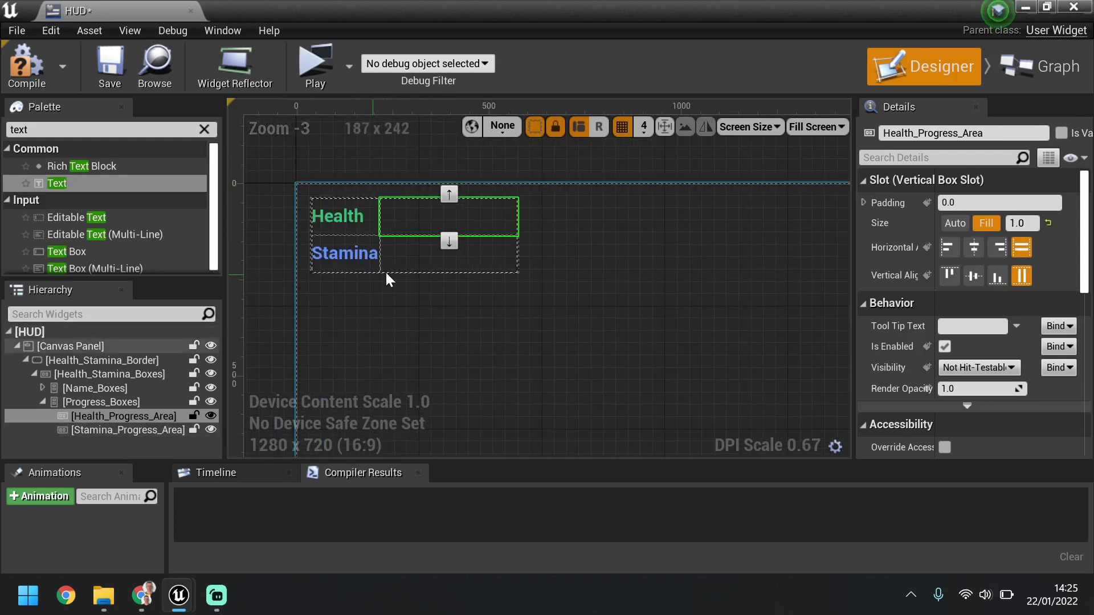
pyautogui.click(73, 359)
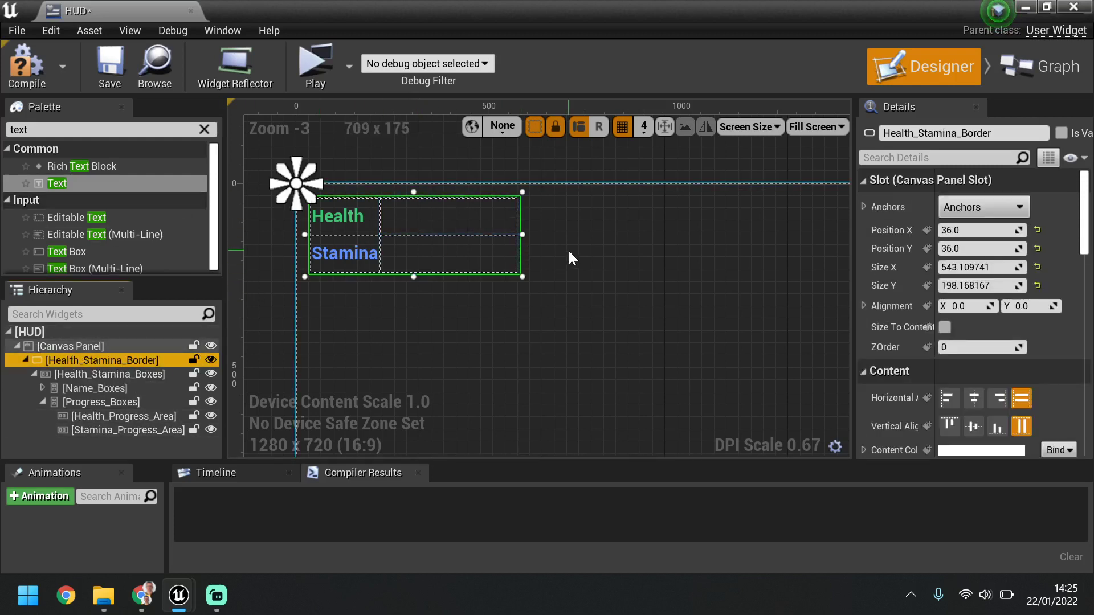
pyautogui.scroll(-4, 568, 248)
pyautogui.moveTo(846, 292); pyautogui.dragTo(764, 232, button='right')
pyautogui.scroll(2, 599, 223)
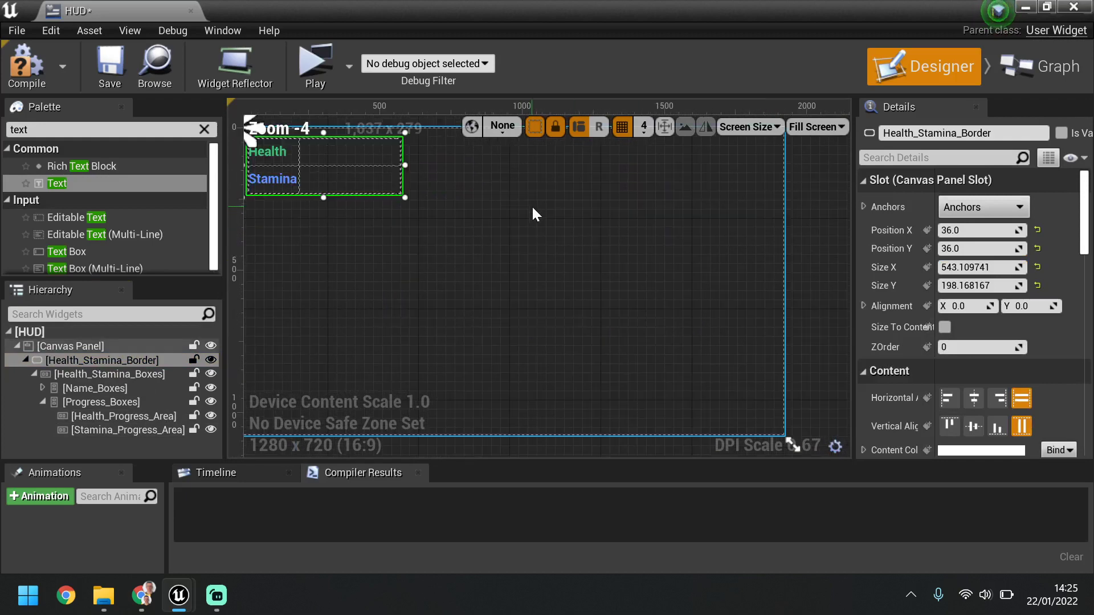
pyautogui.moveTo(407, 200); pyautogui.dragTo(426, 209)
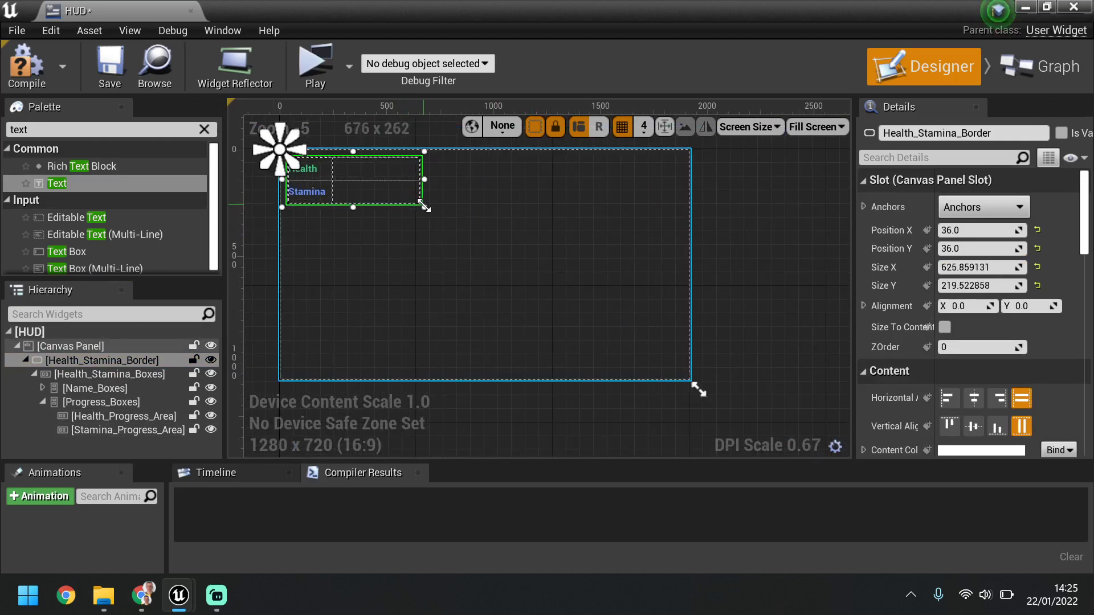
pyautogui.click(737, 226)
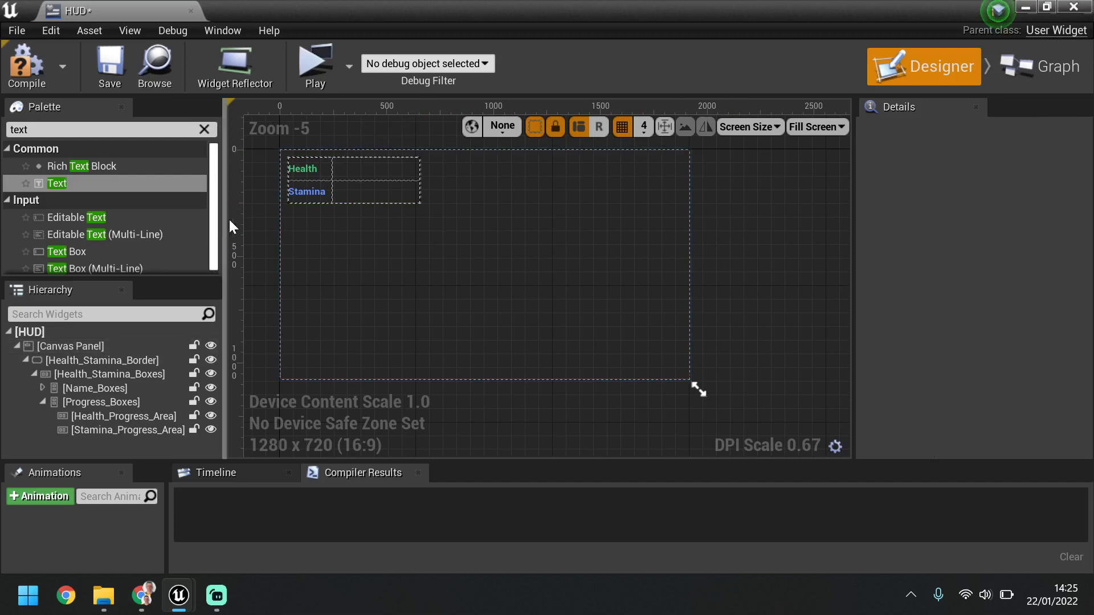
# Find the Progress Bar widget by searching for progress and add one inside Health_Progress_Area.
pyautogui.click(348, 191)
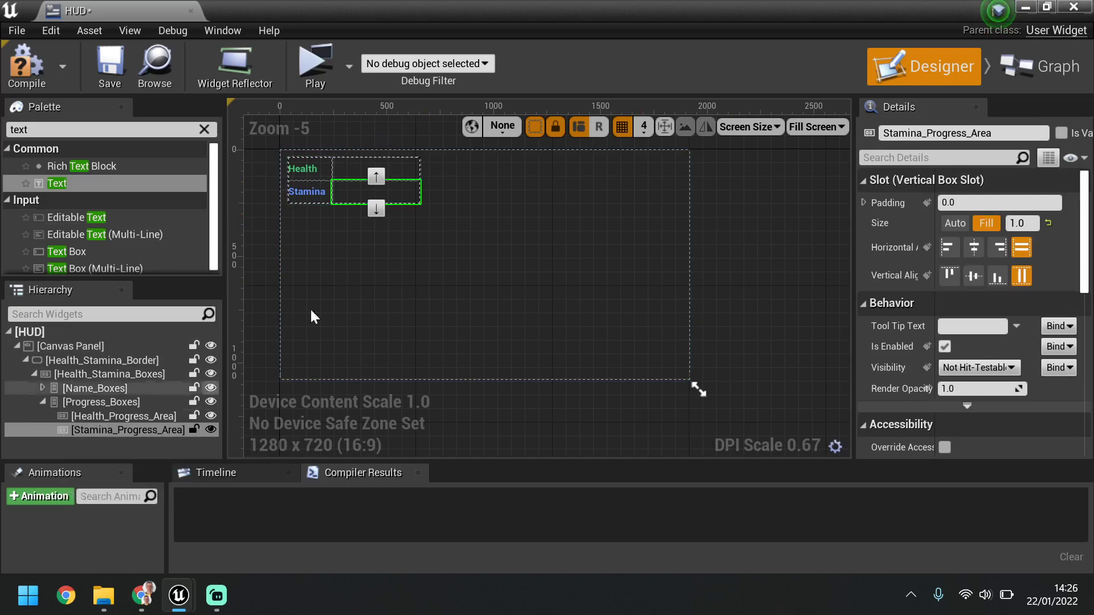
pyautogui.click(150, 415)
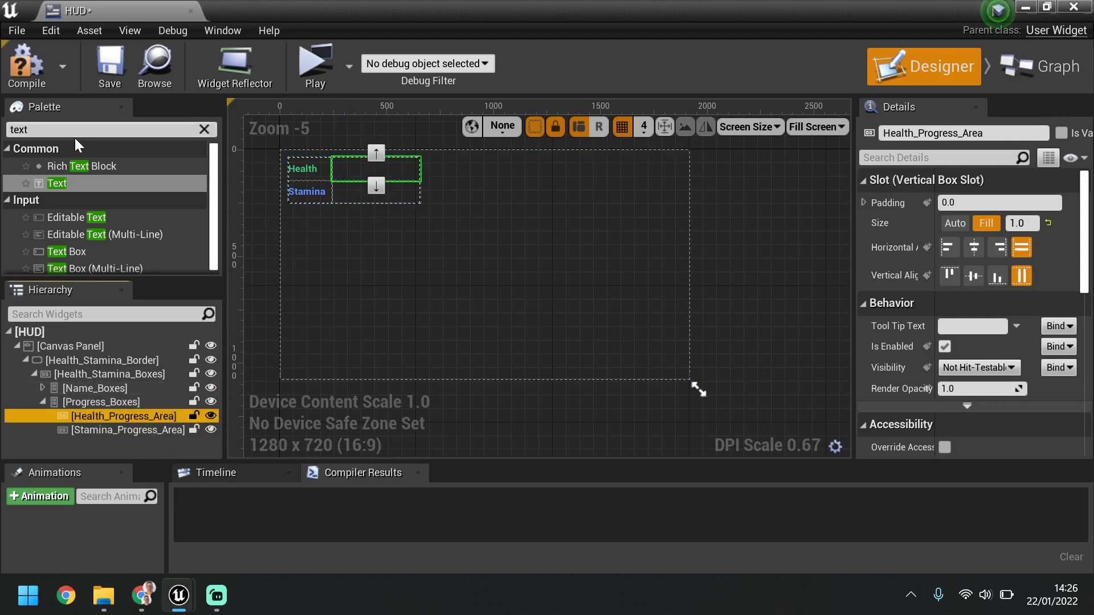
pyautogui.click(27, 129)
pyautogui.write('pro')
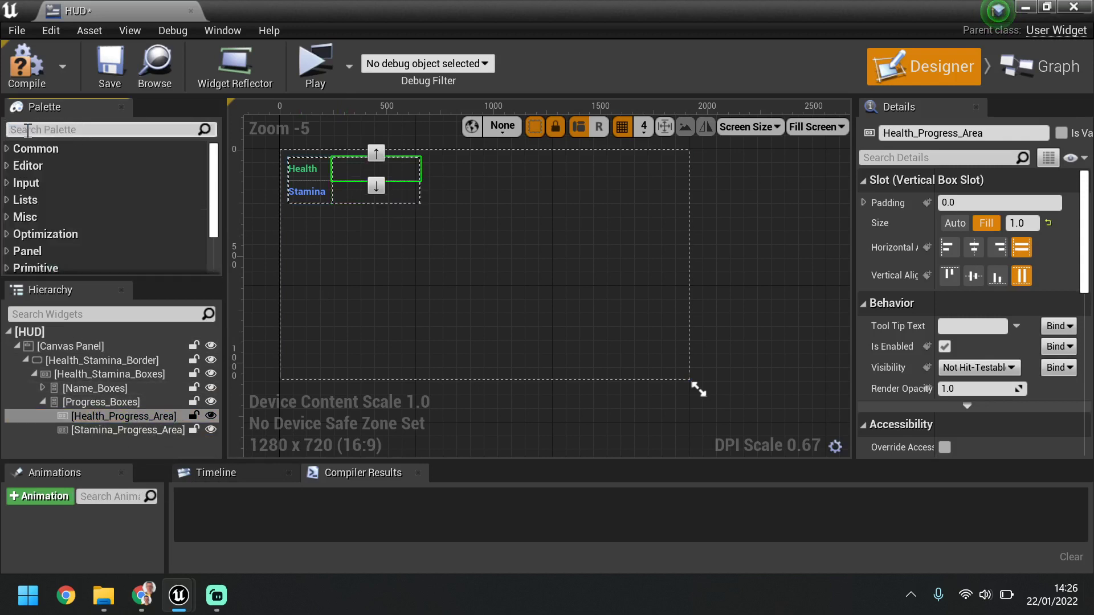
pyautogui.write('gress')
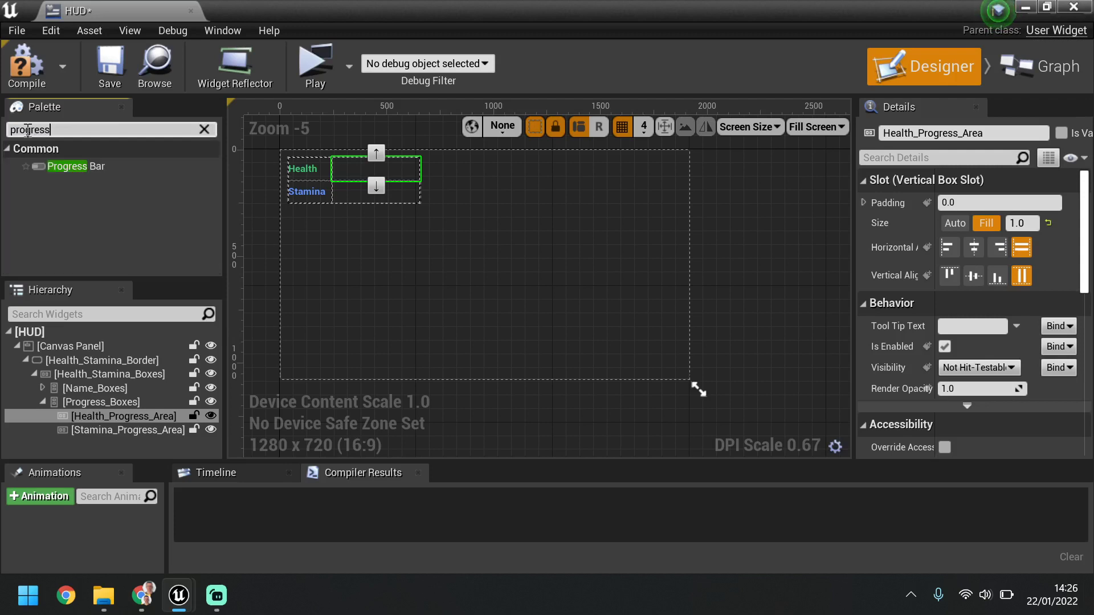
pyautogui.click(136, 166)
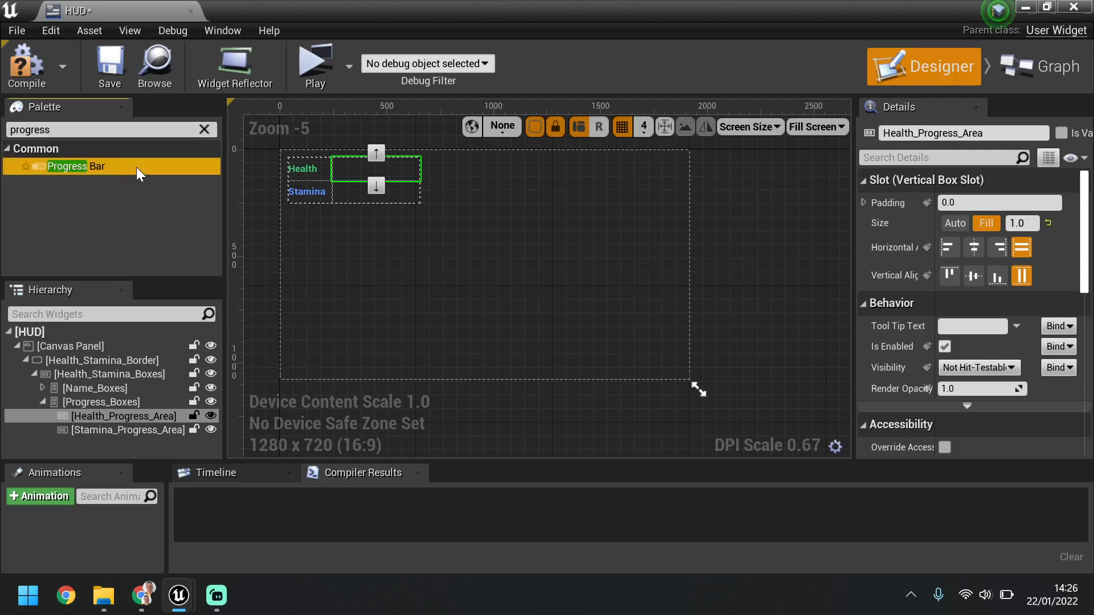
pyautogui.moveTo(112, 161)
pyautogui.mouseDown()
pyautogui.moveTo(161, 343)
pyautogui.moveTo(118, 442)
pyautogui.moveTo(122, 433)
pyautogui.mouseUp()
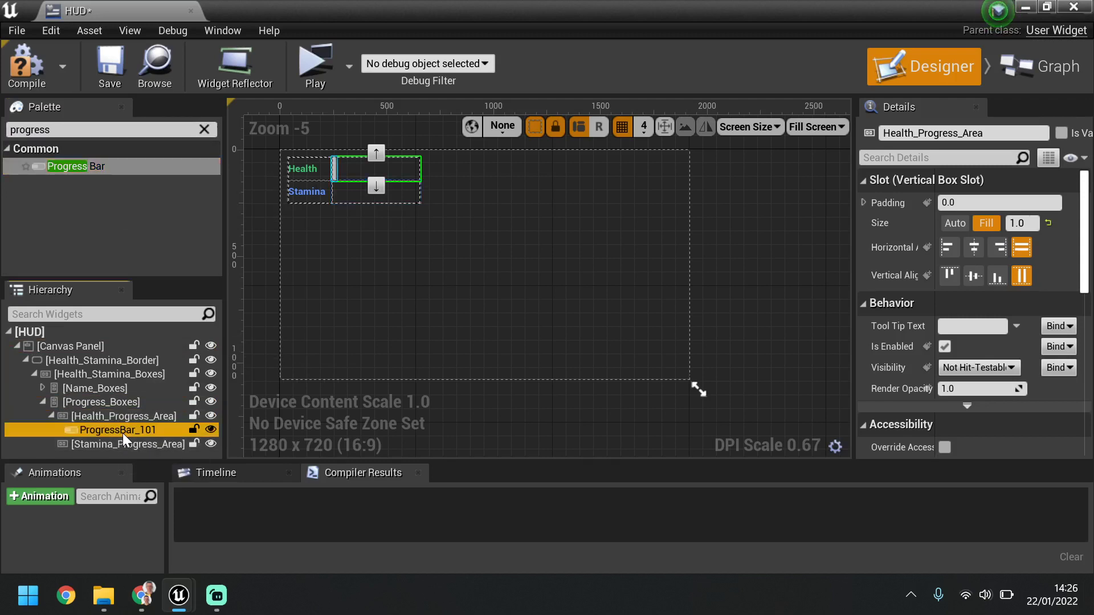
# Rename the new progress bar as Health_Progress_Bar.
pyautogui.click(972, 139)
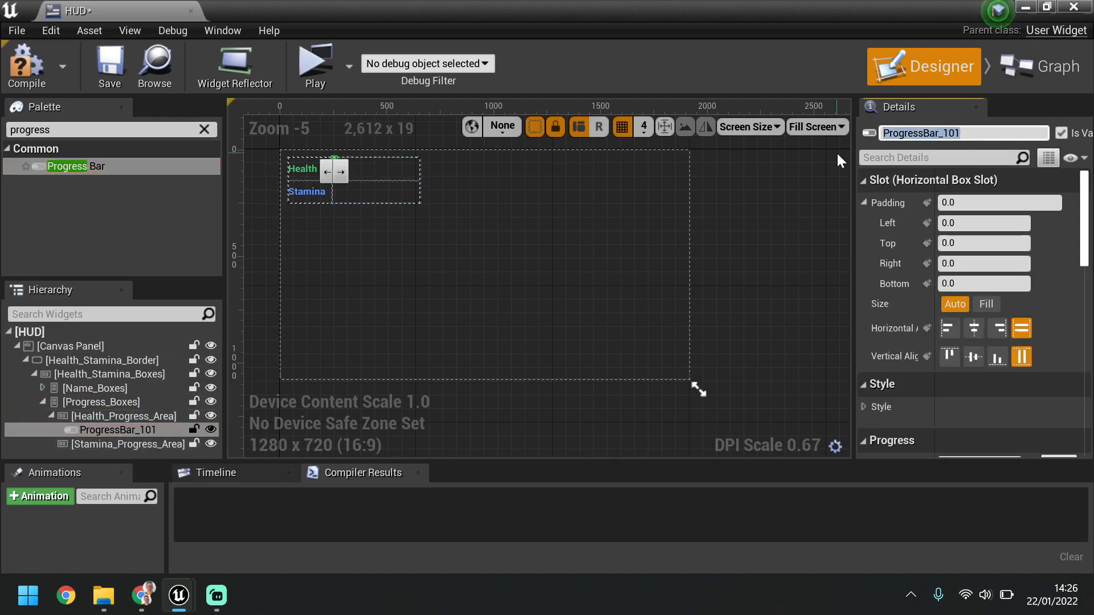
pyautogui.press('BackSpace')
pyautogui.write('Health')
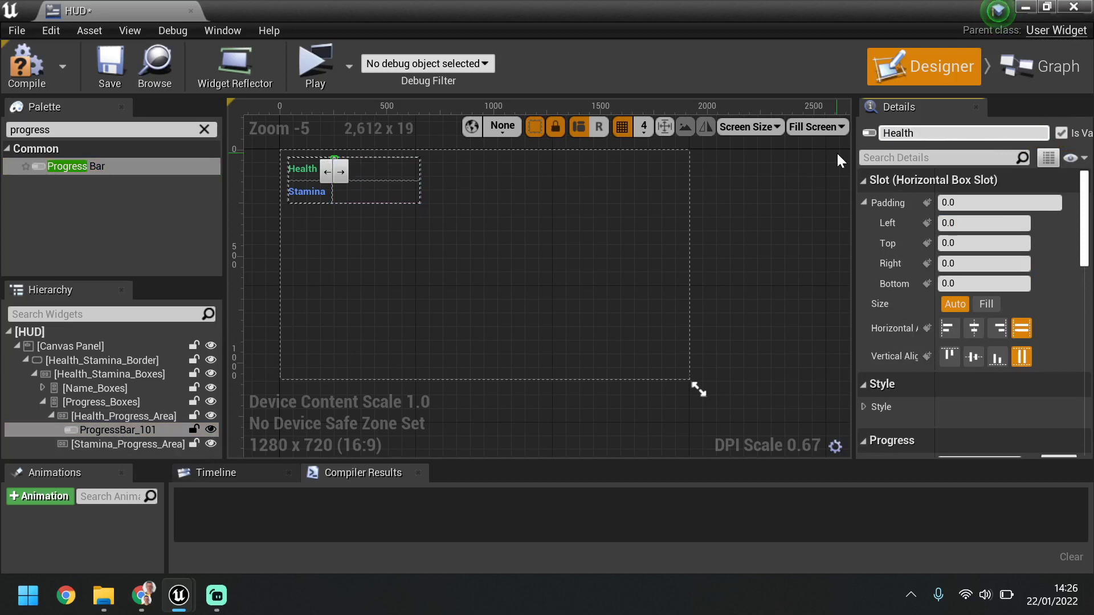
pyautogui.write('_Progress_Bar')
pyautogui.press('Return')
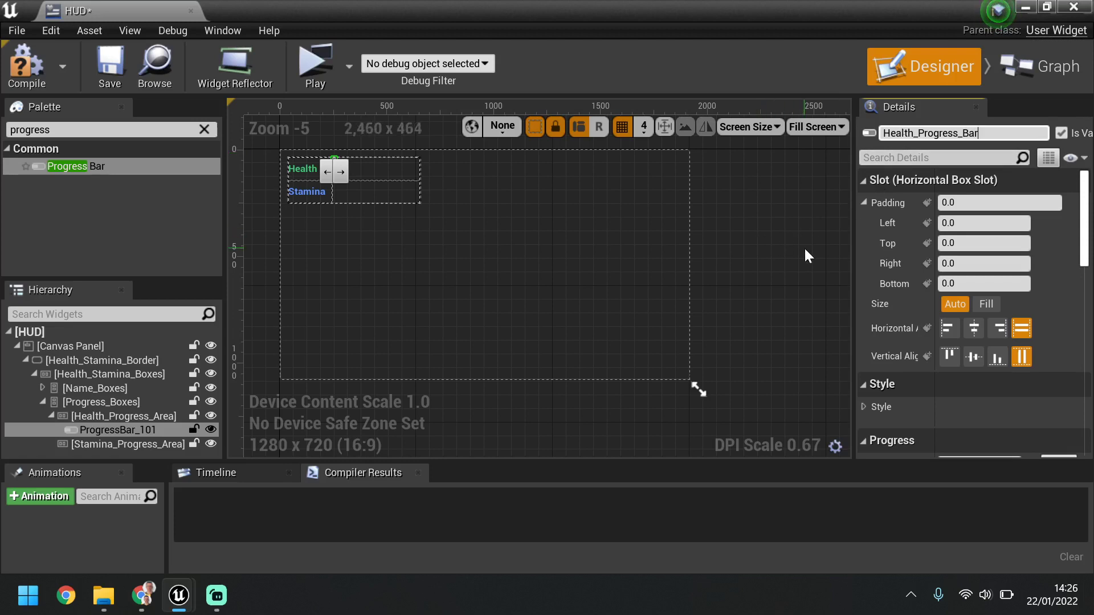
pyautogui.click(506, 254)
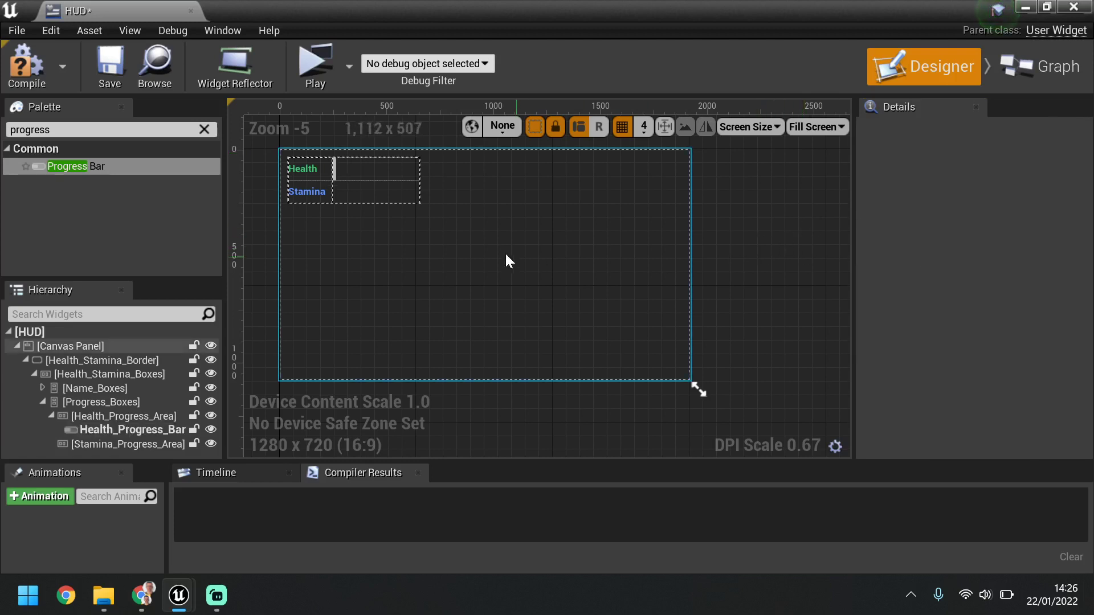
# Set Health_Progress_Bar's slot size to Fill so it spans its area.
pyautogui.click(122, 431)
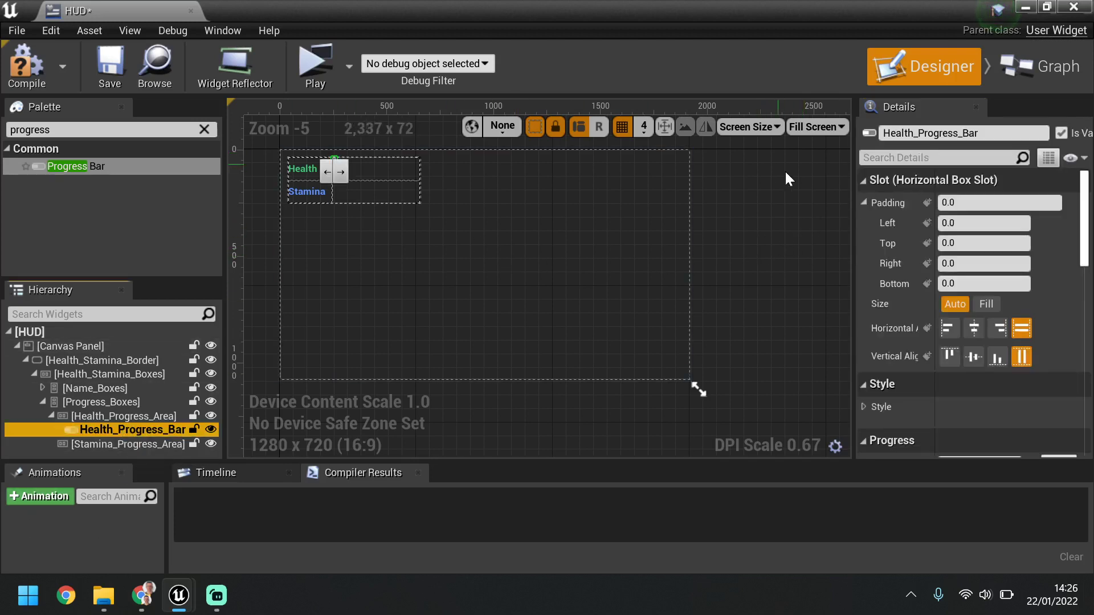
pyautogui.click(997, 304)
pyautogui.scroll(3, 353, 154)
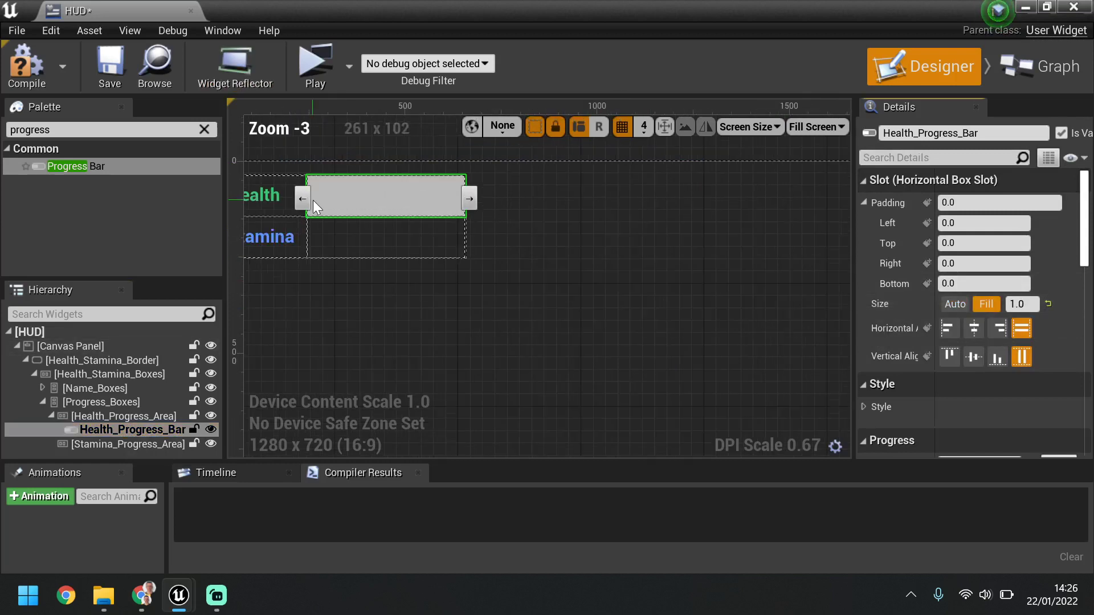
pyautogui.moveTo(568, 200); pyautogui.dragTo(678, 239, button='right')
pyautogui.scroll(2, 590, 251)
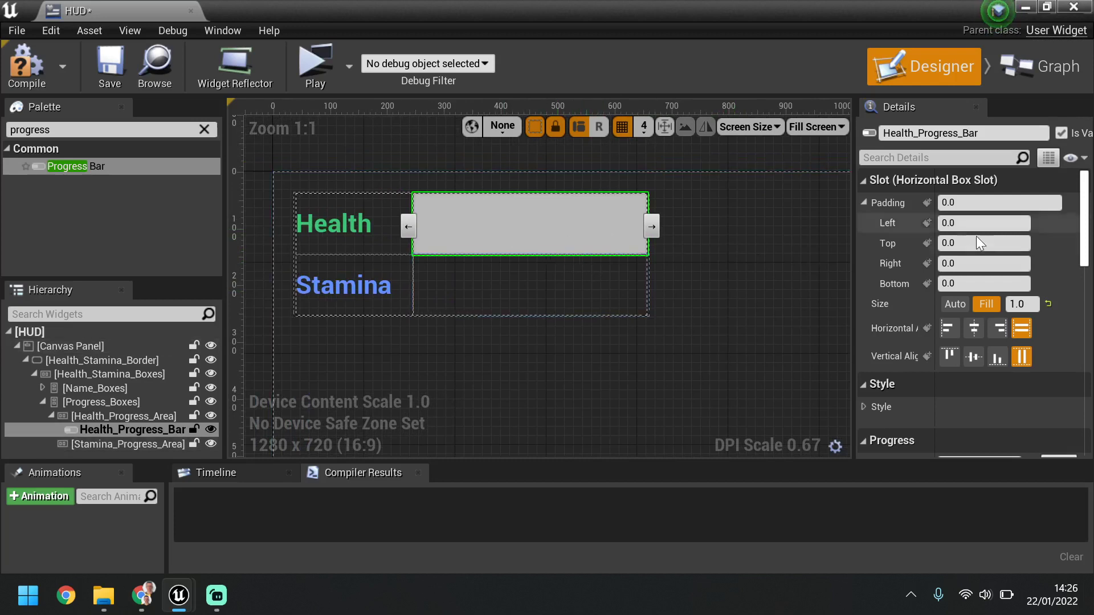
# Set Health_Progress_Bar's fill colour to the green sampled from the Health text and expand its colour channel values.
pyautogui.scroll(-10, 969, 313)
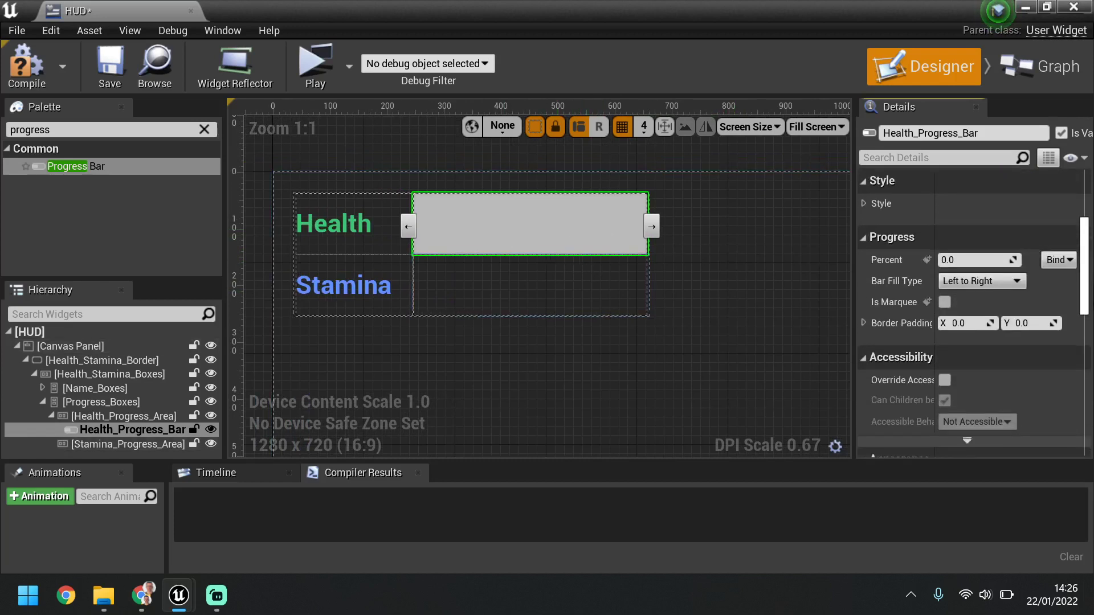
pyautogui.scroll(-5, 969, 314)
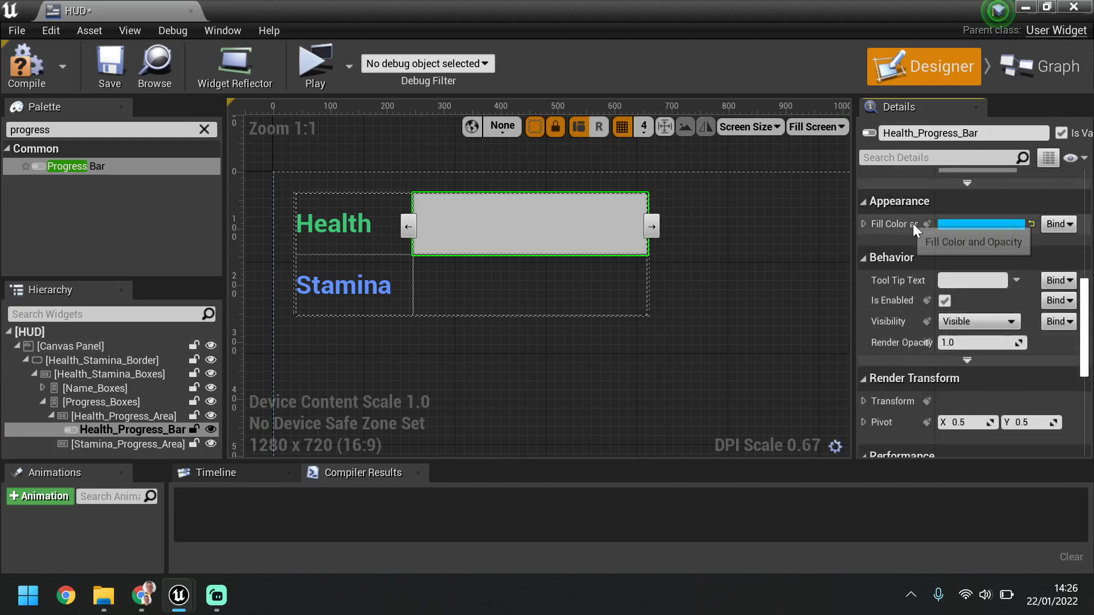
pyautogui.click(969, 225)
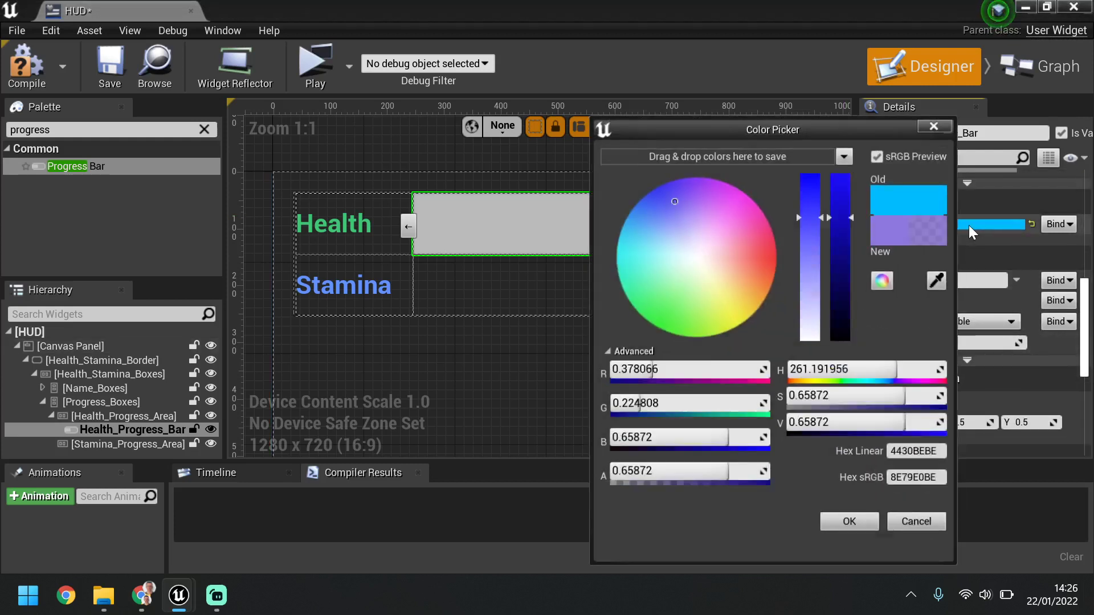
pyautogui.click(946, 281)
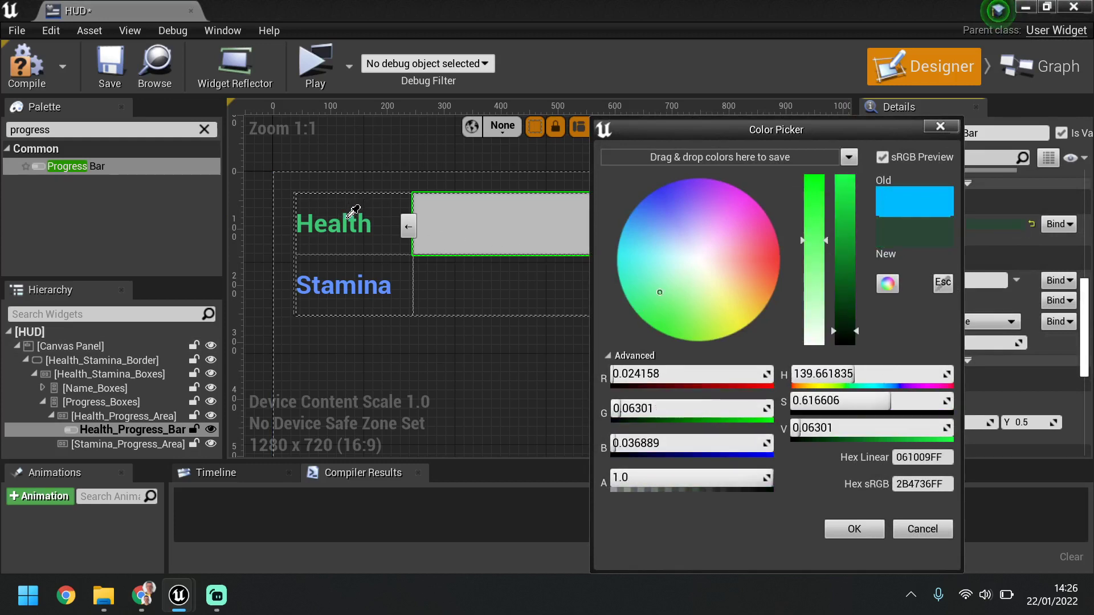
pyautogui.click(349, 212)
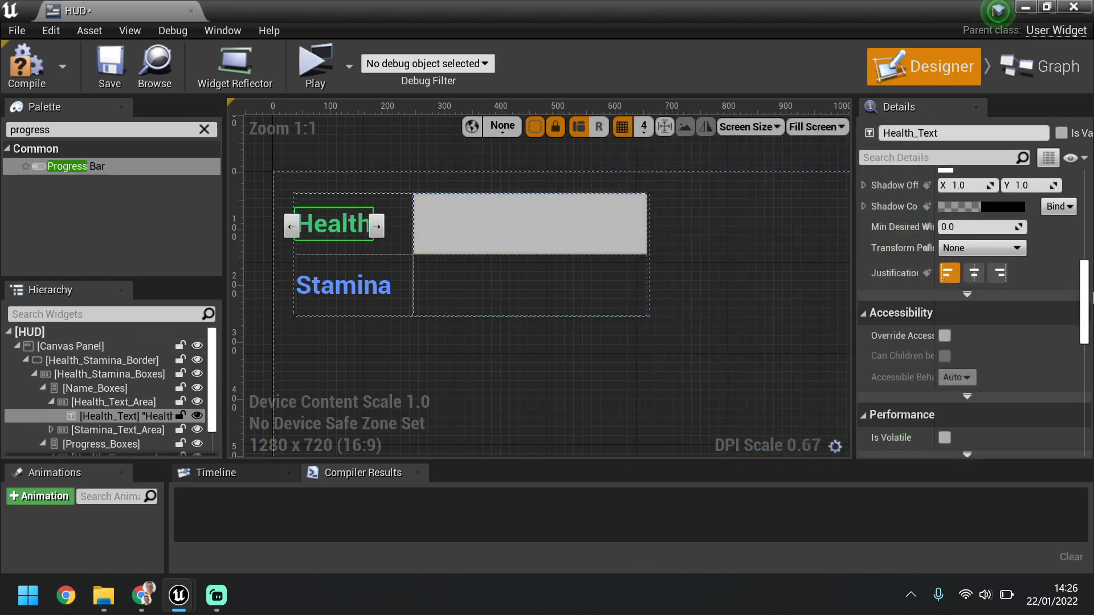
pyautogui.moveTo(1086, 279)
pyautogui.mouseDown()
pyautogui.moveTo(1087, 335)
pyautogui.moveTo(1087, 248)
pyautogui.mouseUp()
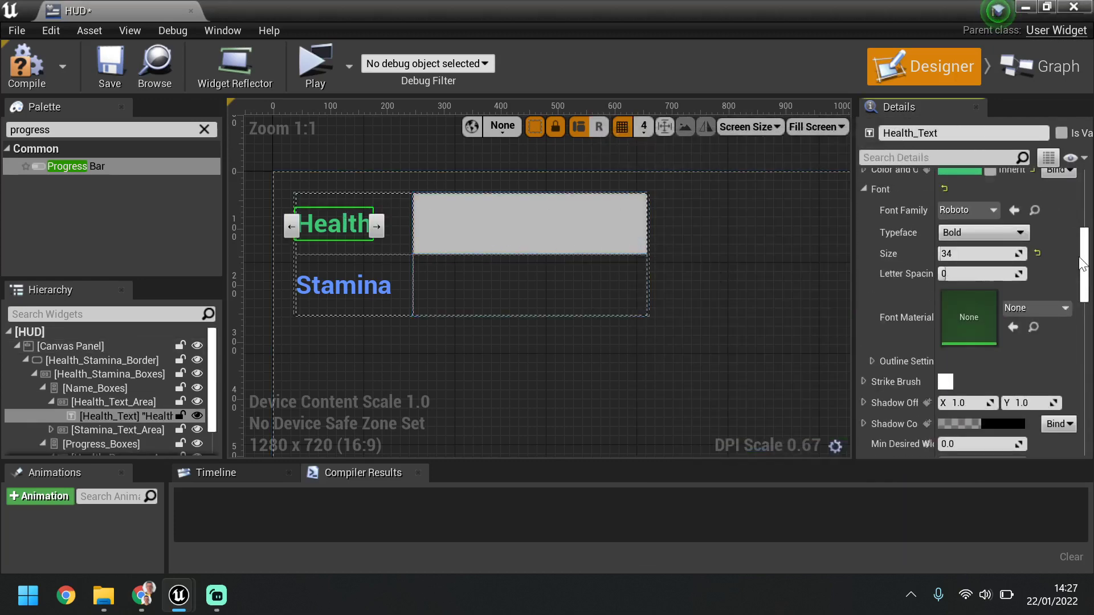
pyautogui.click(476, 241)
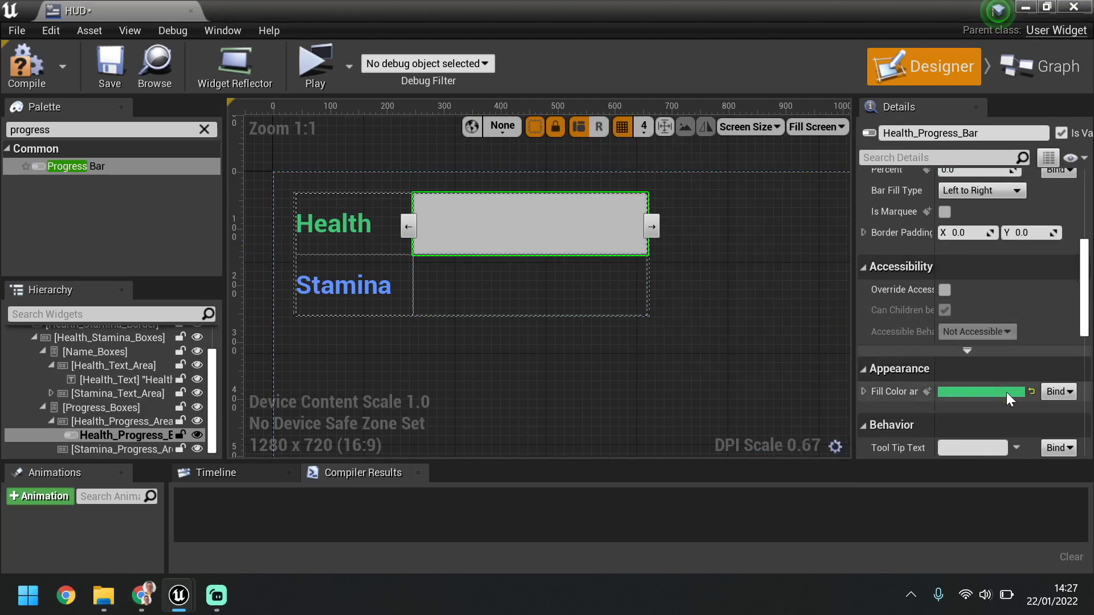
pyautogui.click(864, 391)
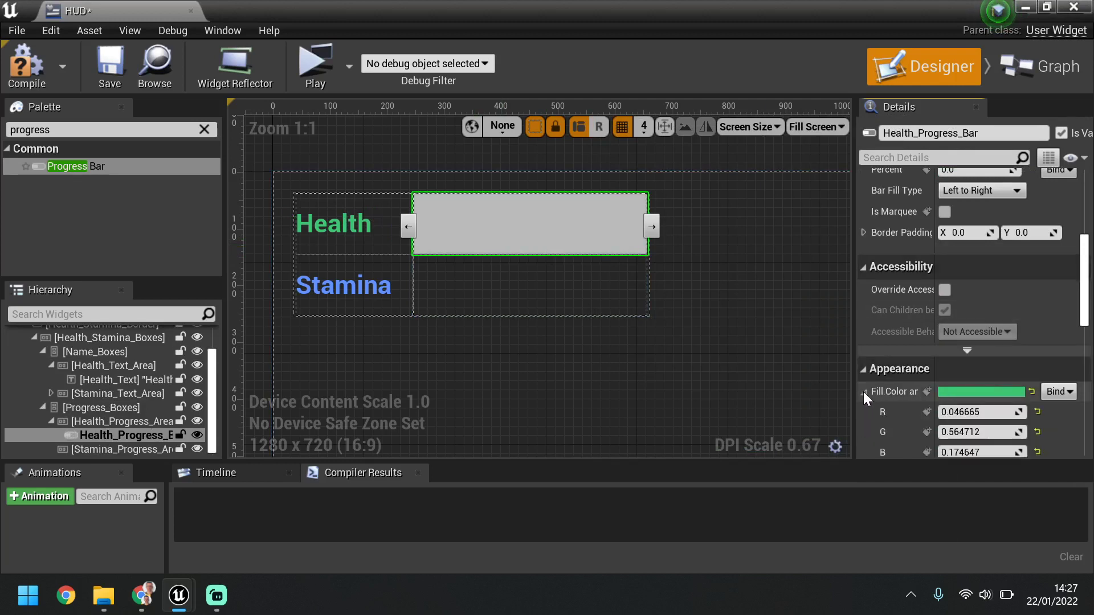
# Set Health_Progress_Bar's progress Percent to 100.
pyautogui.moveTo(1090, 315); pyautogui.dragTo(1089, 272)
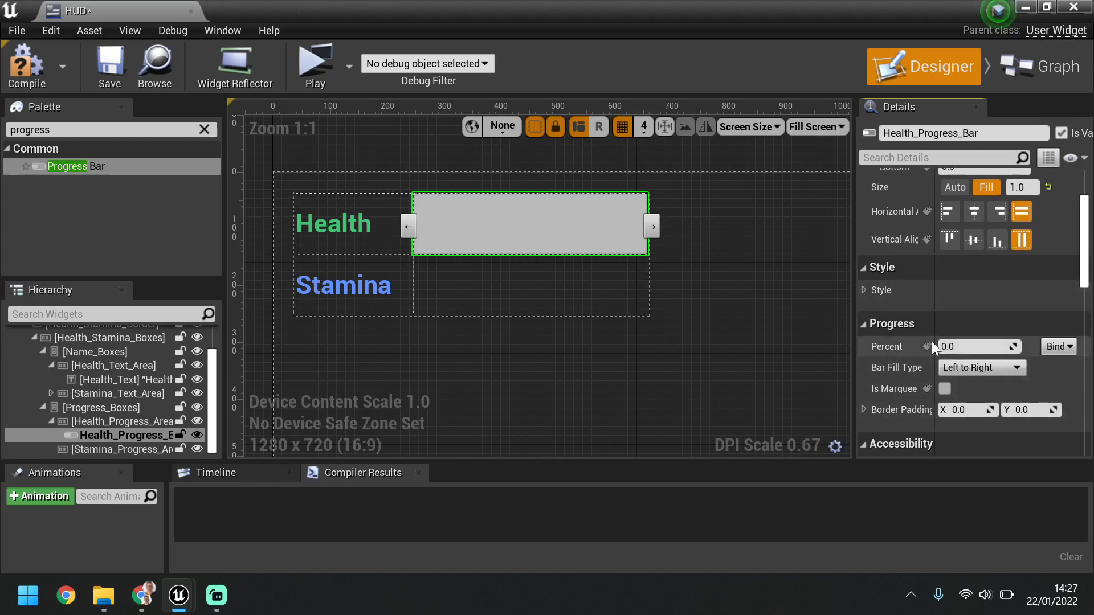
pyautogui.click(959, 330)
pyautogui.click(912, 331)
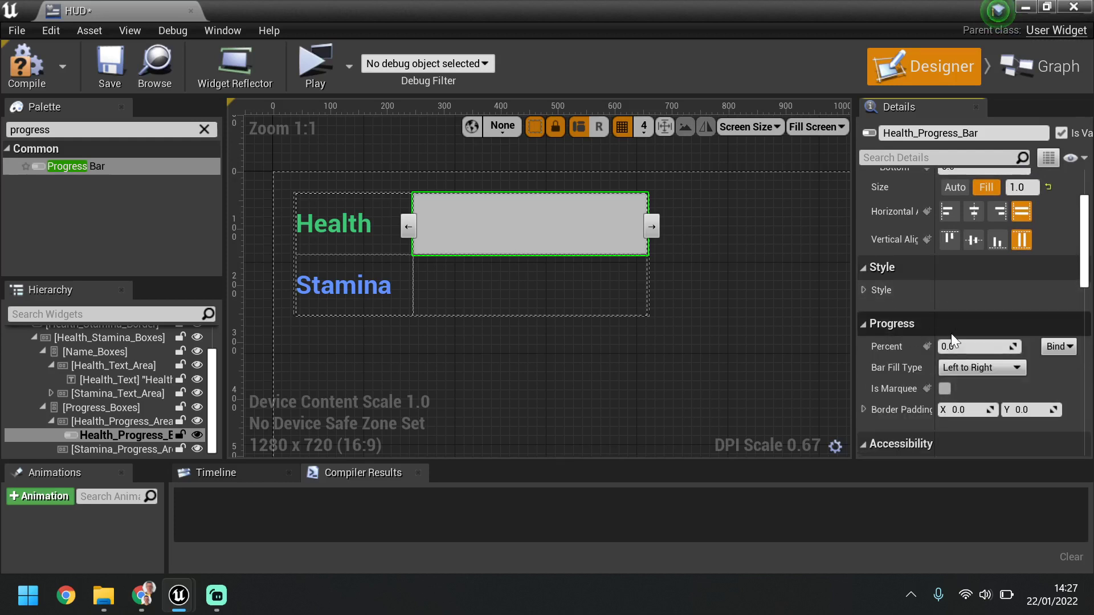
pyautogui.click(964, 343)
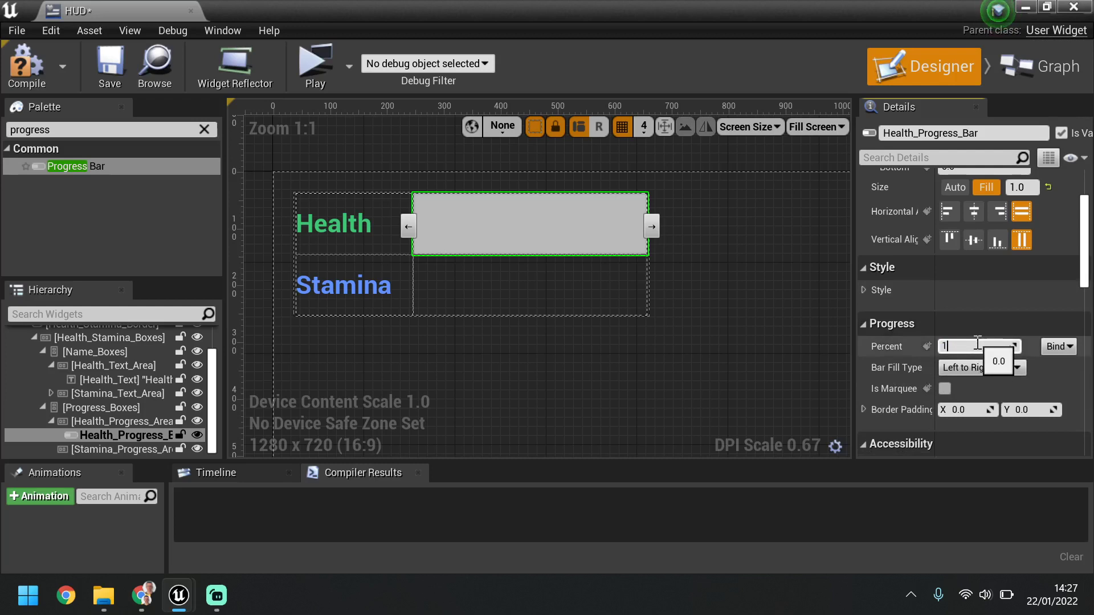
pyautogui.press('Return')
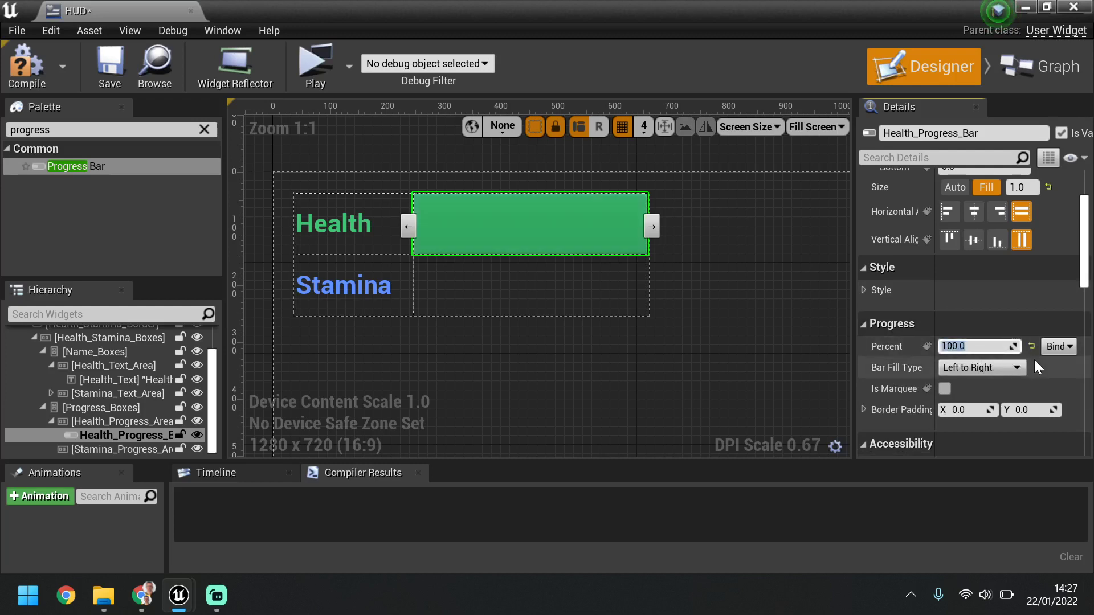
# Set Health_Progress_Bar's progress Percent to 75.0.
pyautogui.write('75.0')
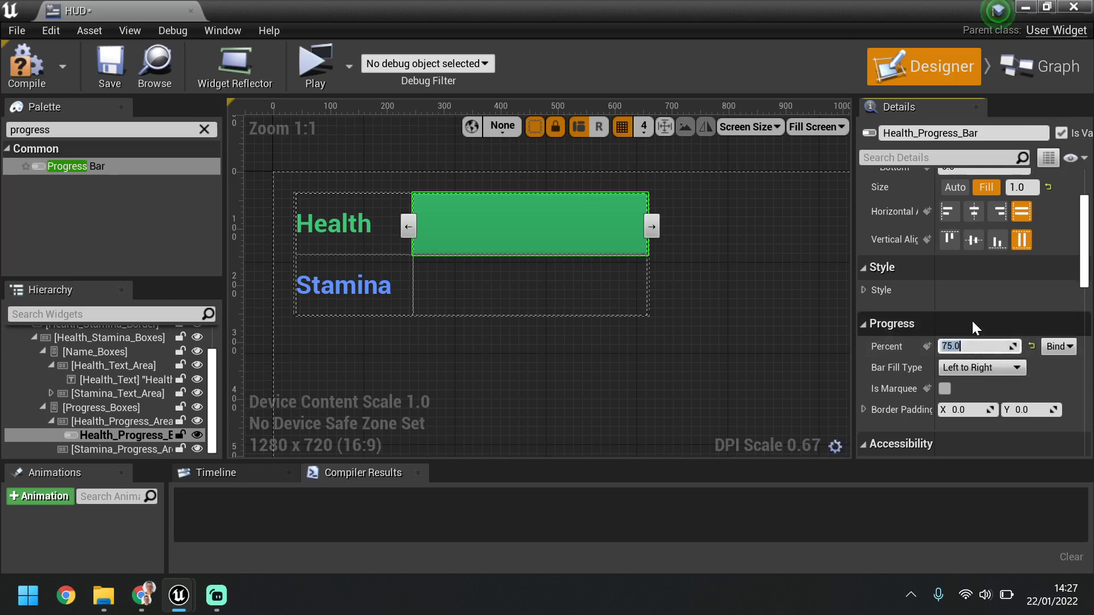
pyautogui.click(975, 328)
pyautogui.click(868, 327)
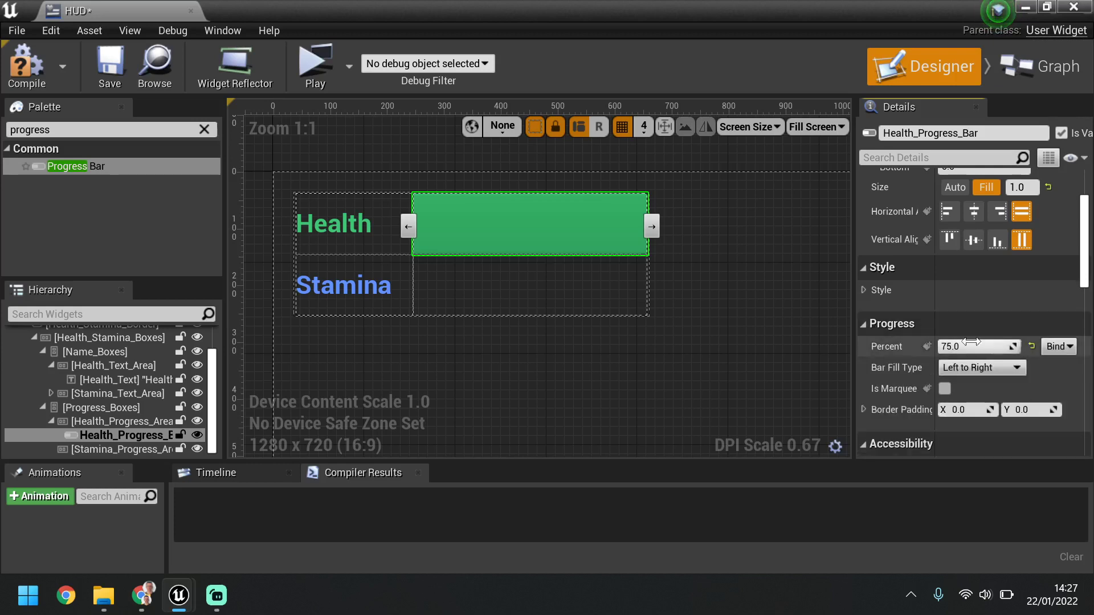
# Set Health_Progress_Bar's progress Percent to 0.75.
pyautogui.click(985, 346)
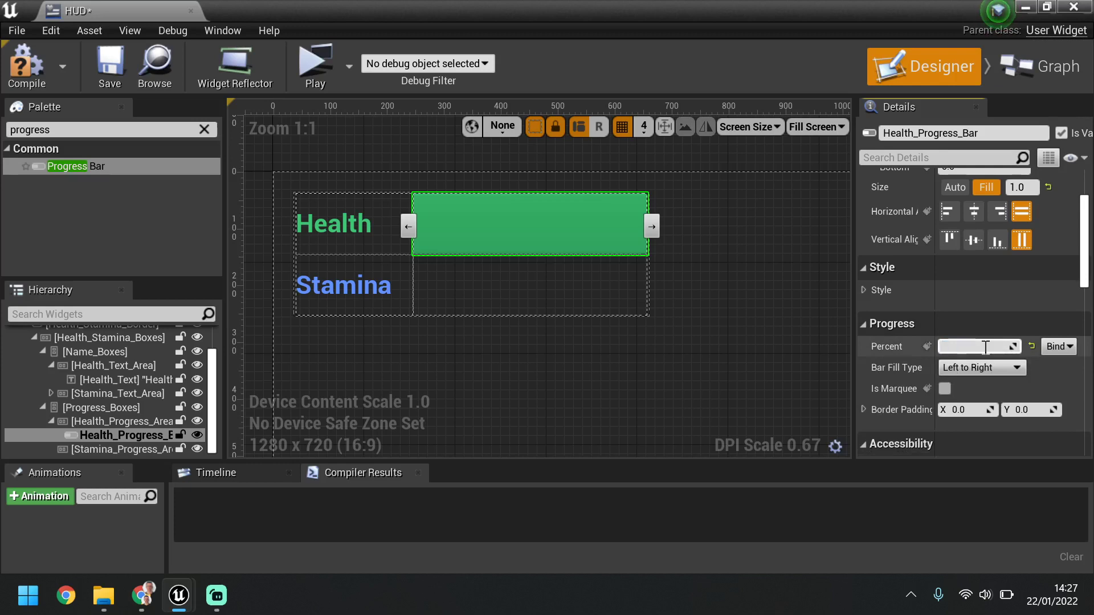
pyautogui.write('1.01')
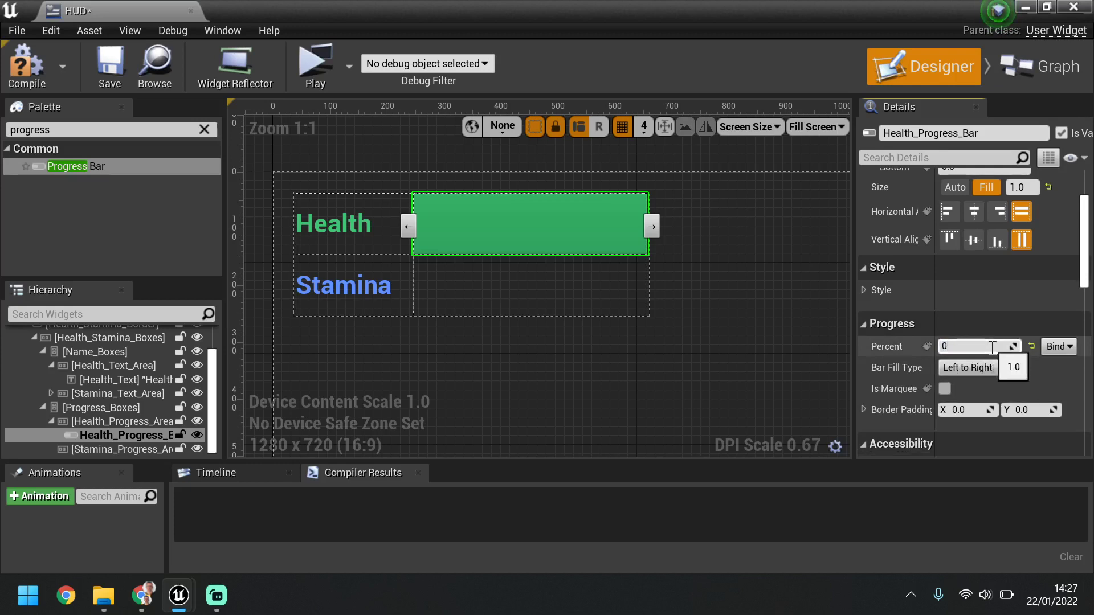
pyautogui.press('Return')
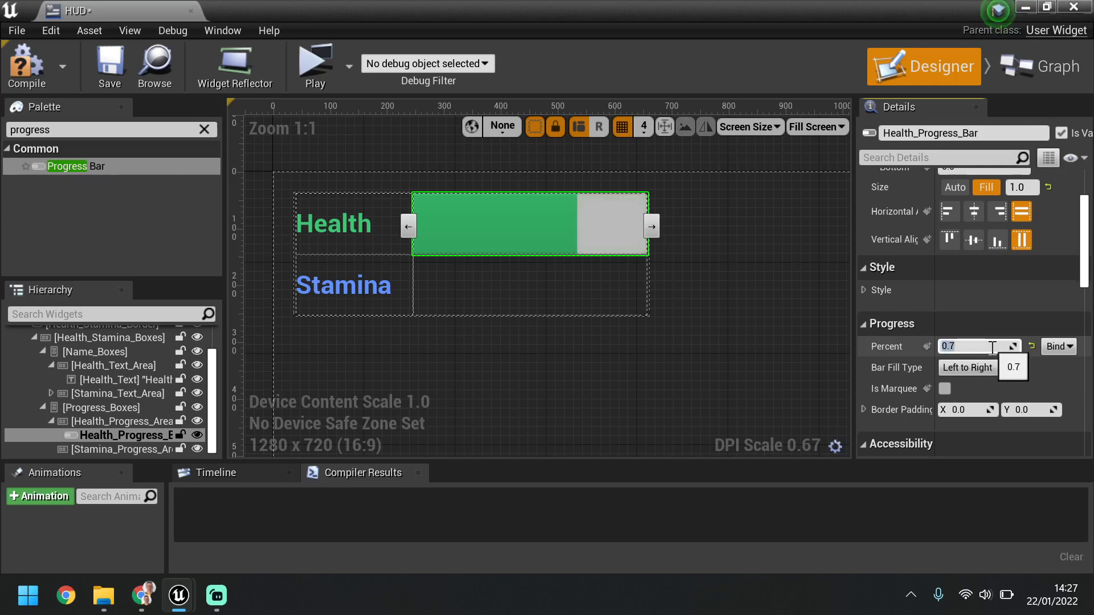
pyautogui.click(963, 347)
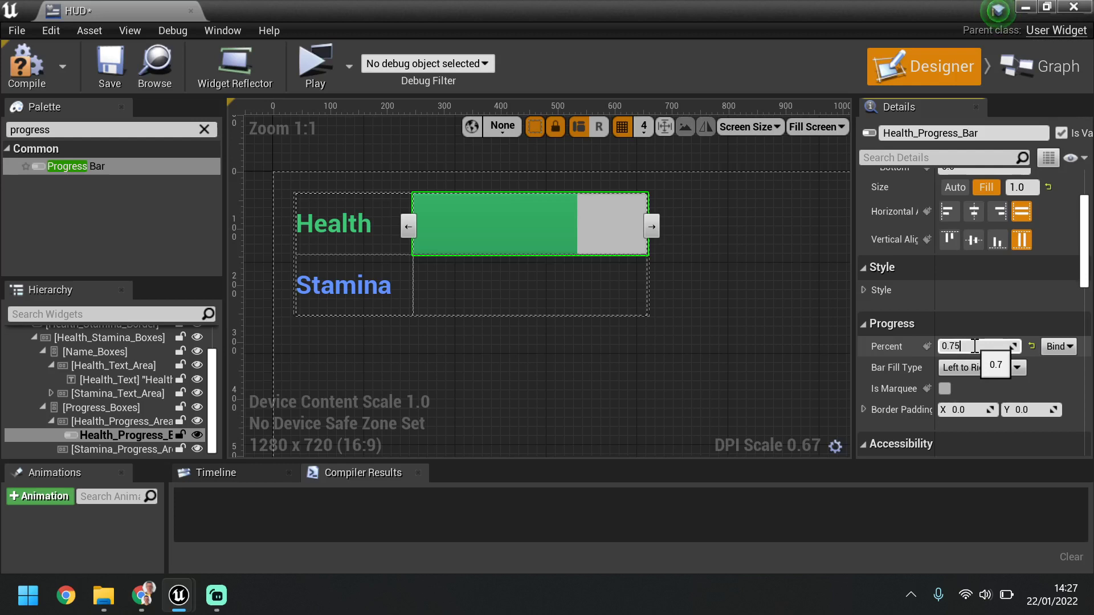
pyautogui.write('5')
pyautogui.press('Return')
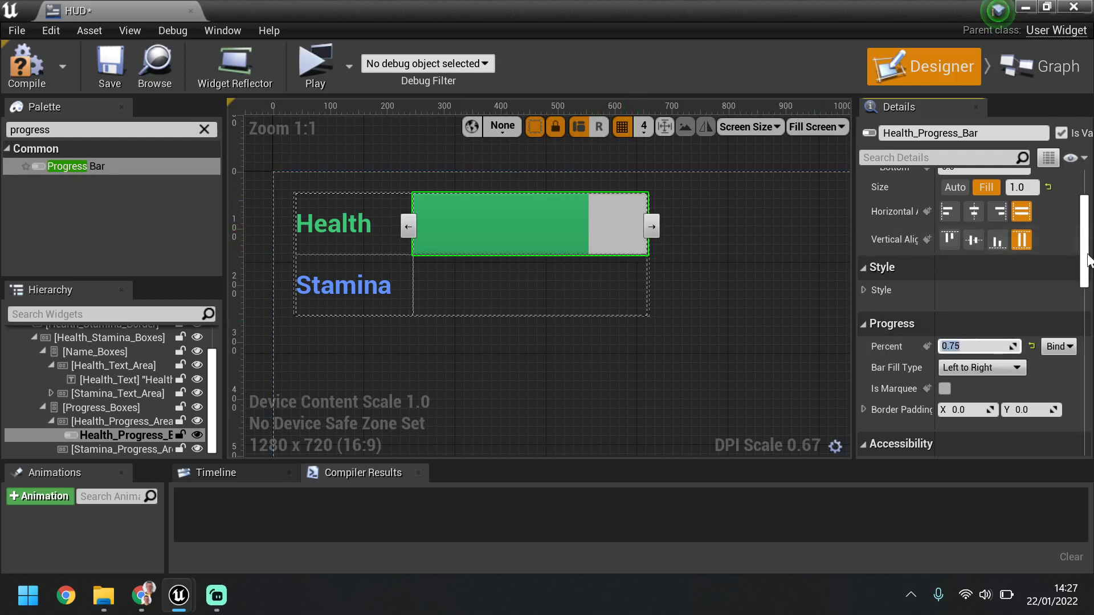
pyautogui.moveTo(1086, 263); pyautogui.dragTo(1086, 291)
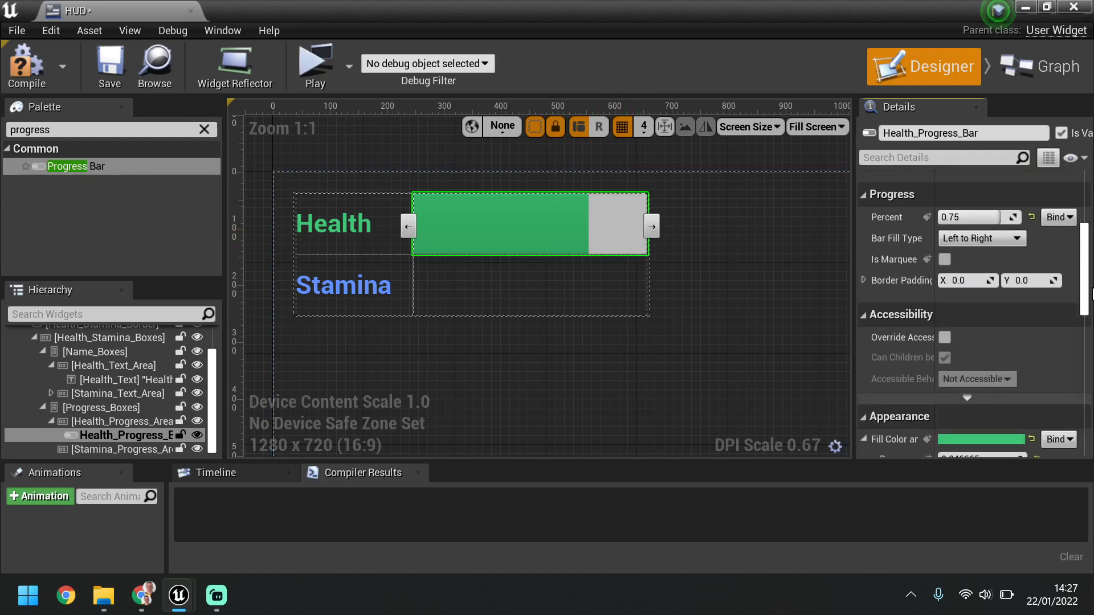
pyautogui.moveTo(1085, 289); pyautogui.dragTo(1082, 374)
pyautogui.scroll(10, 1061, 228)
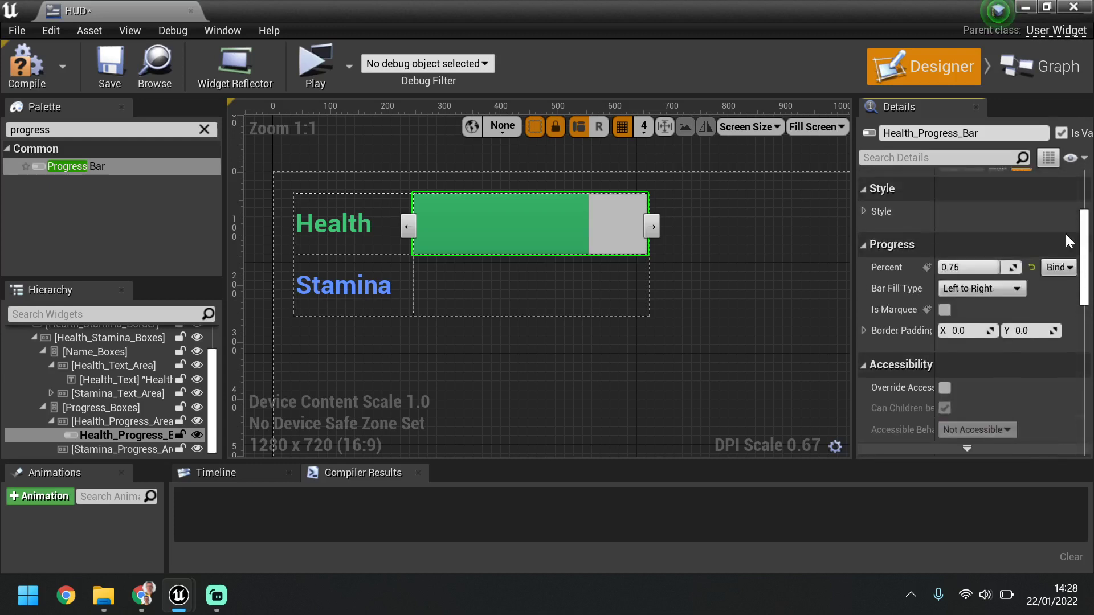
pyautogui.scroll(3, 1059, 220)
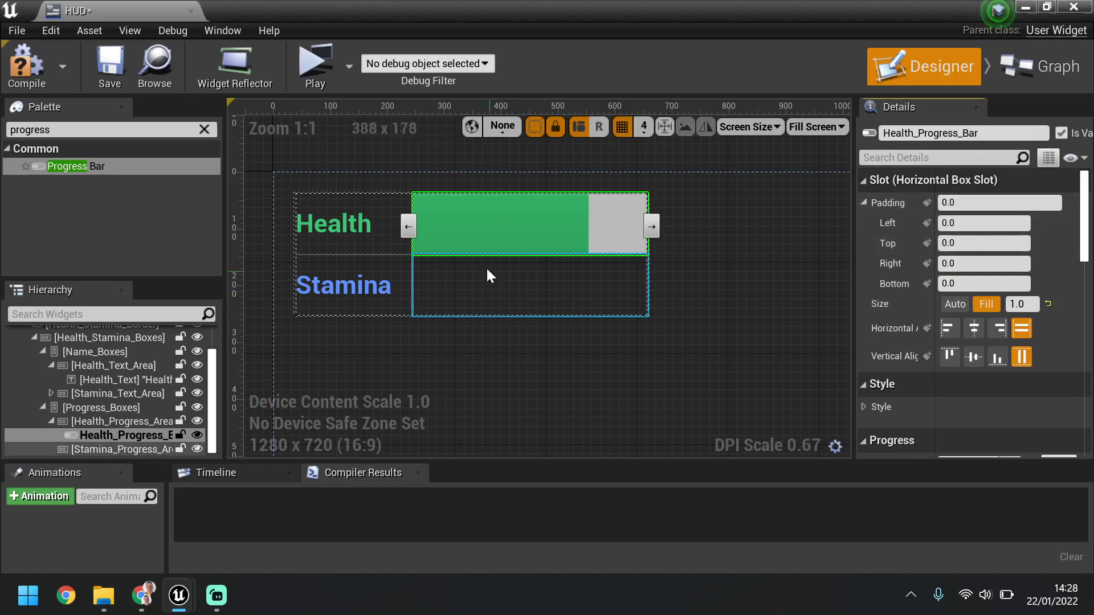
pyautogui.click(753, 257)
pyautogui.click(466, 242)
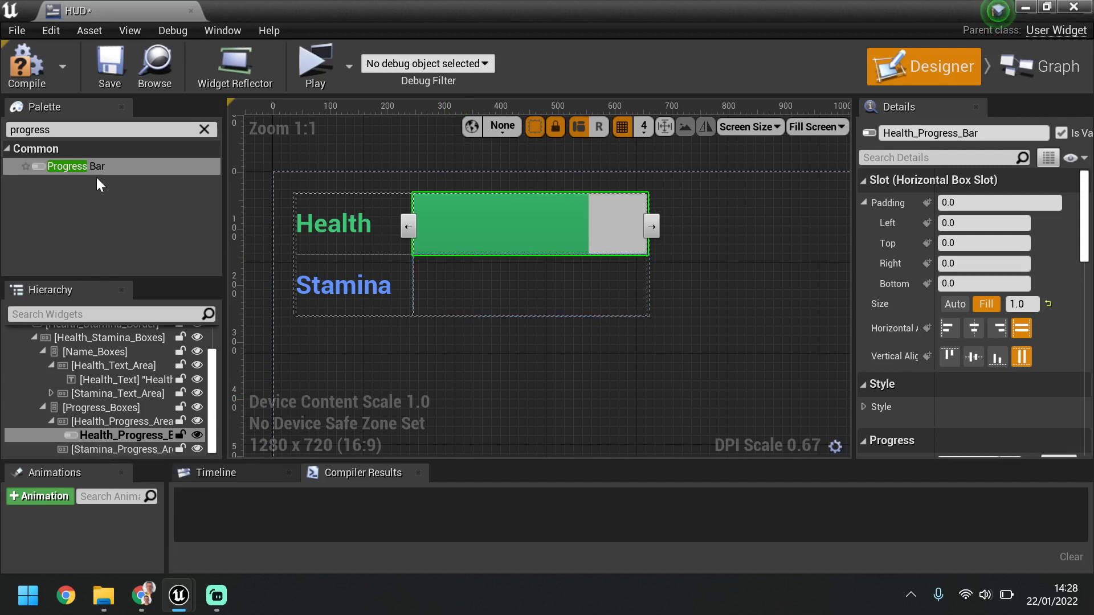
# Add a Progress Bar inside the stamina progress area and rename it Stamina_Progress_Bar.
pyautogui.moveTo(84, 167); pyautogui.dragTo(145, 440)
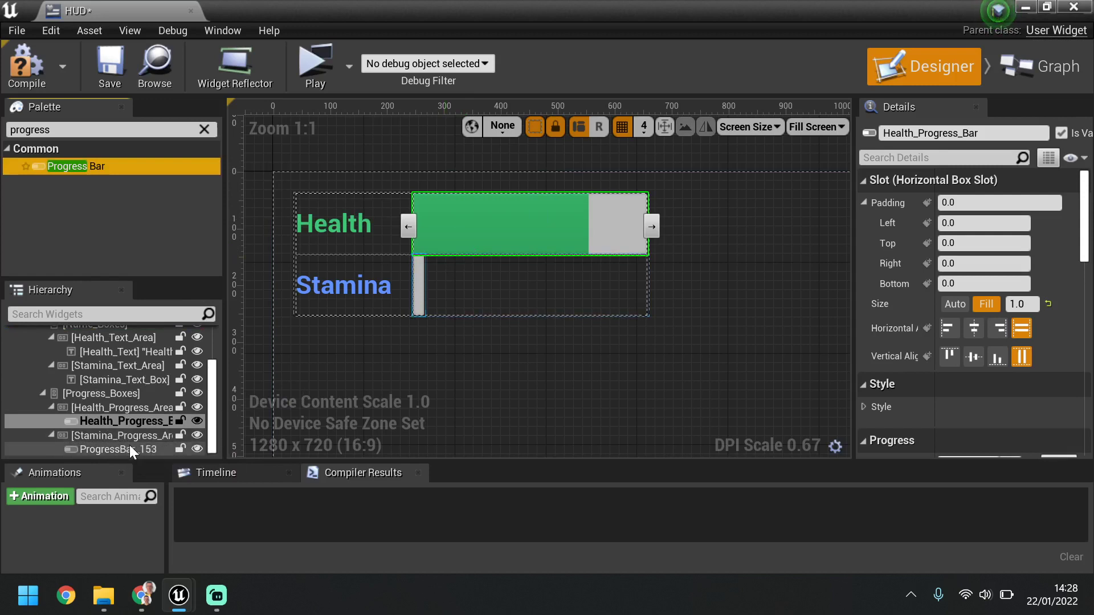
pyautogui.click(129, 449)
pyautogui.click(964, 134)
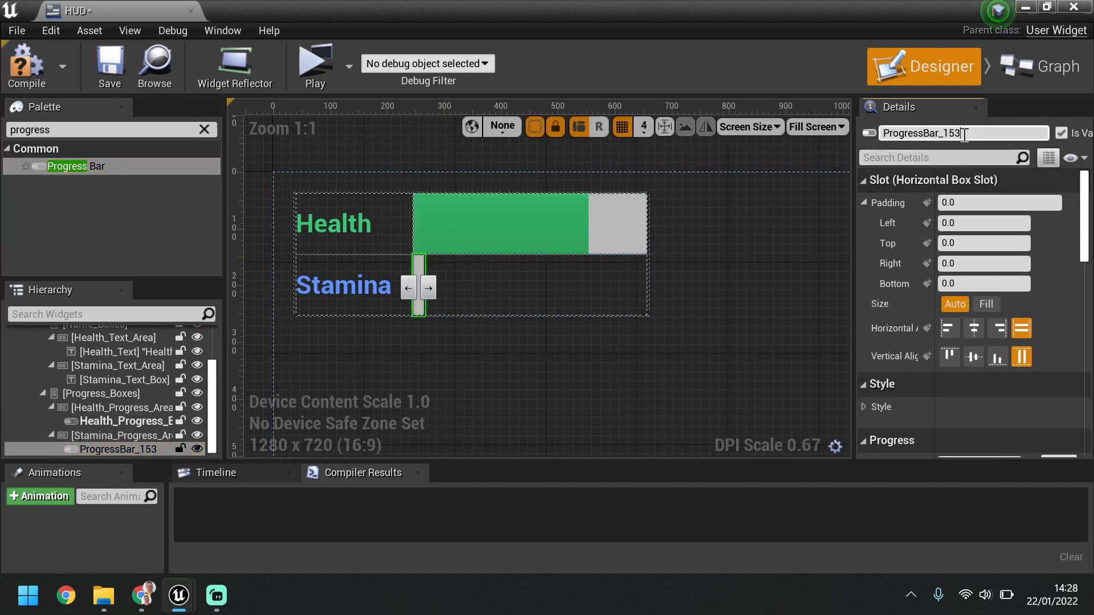
pyautogui.write('Sta')
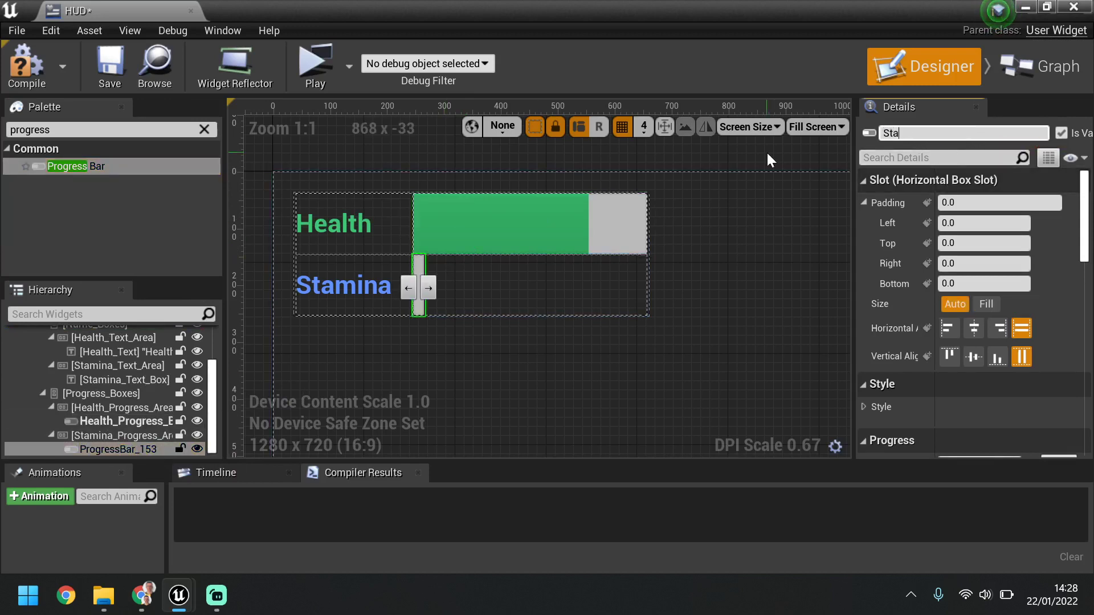
pyautogui.write('mina_Progress_Bar')
pyautogui.press('Return')
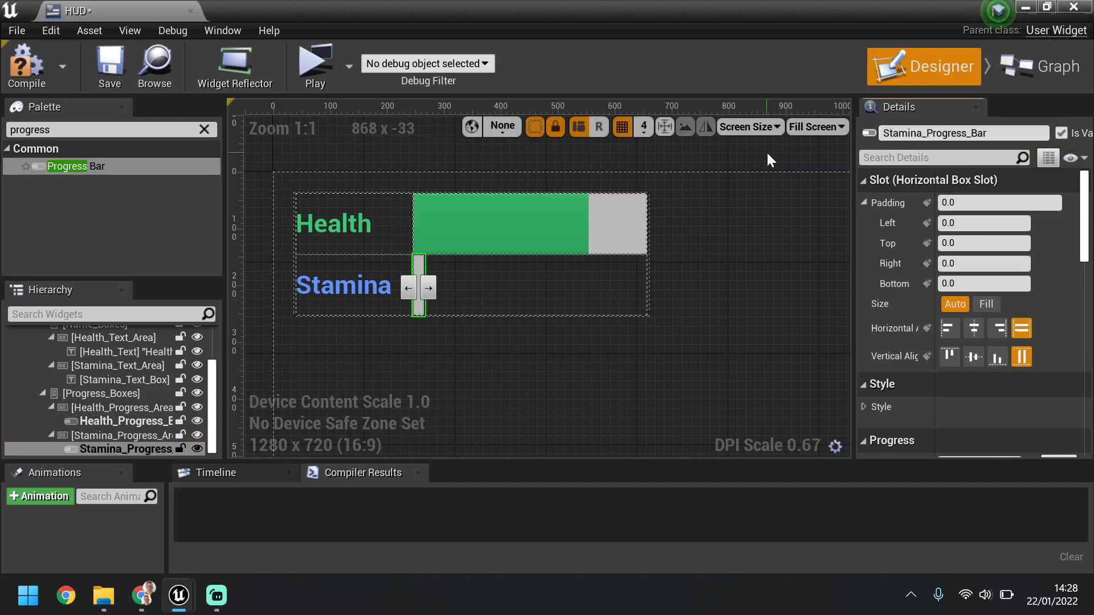
# Set Stamina_Progress_Bar's slot size to Fill and its fill colour to the blue sampled from the Stamina text.
pyautogui.click(994, 305)
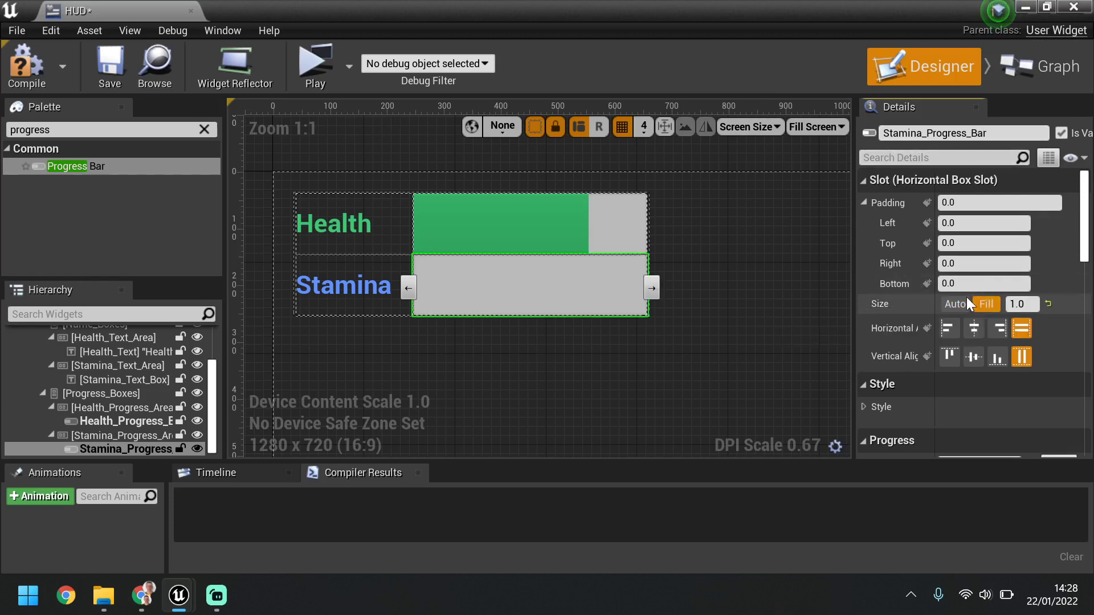
pyautogui.scroll(-5, 1085, 228)
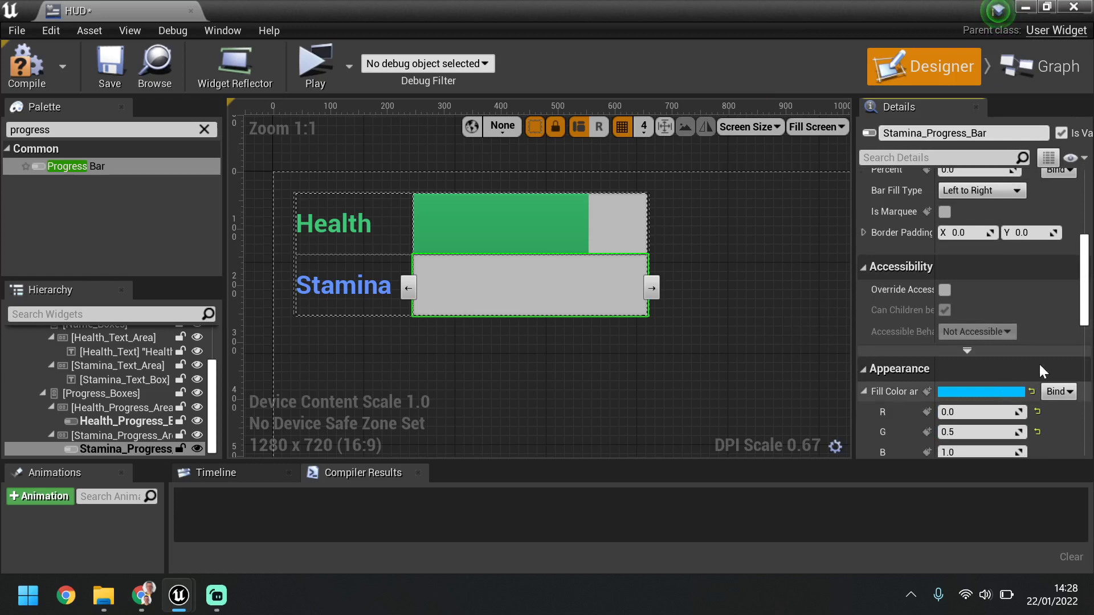
pyautogui.click(993, 392)
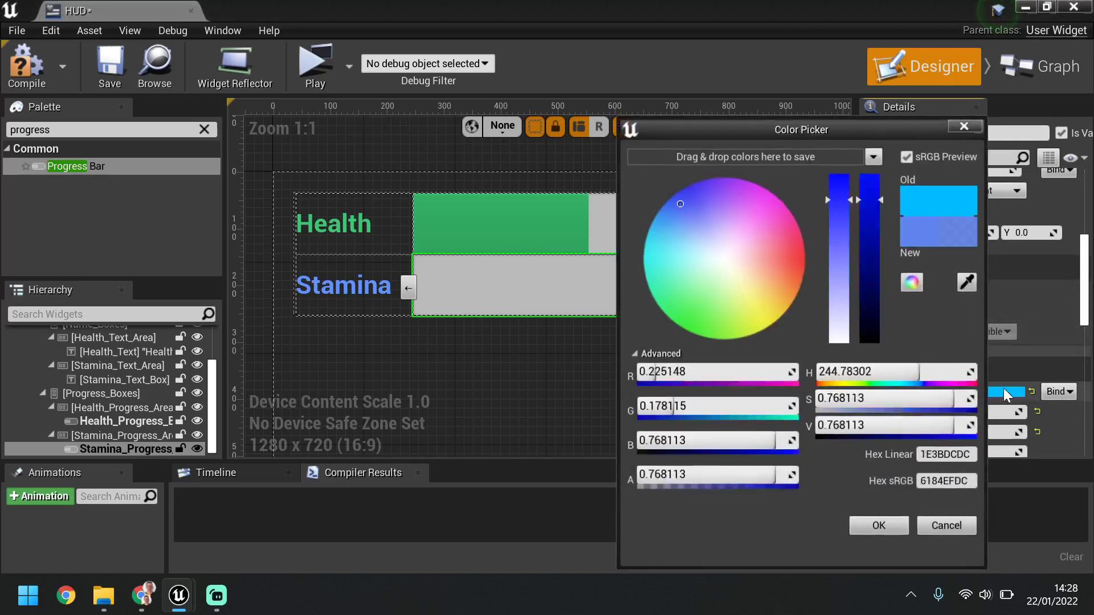
pyautogui.click(970, 283)
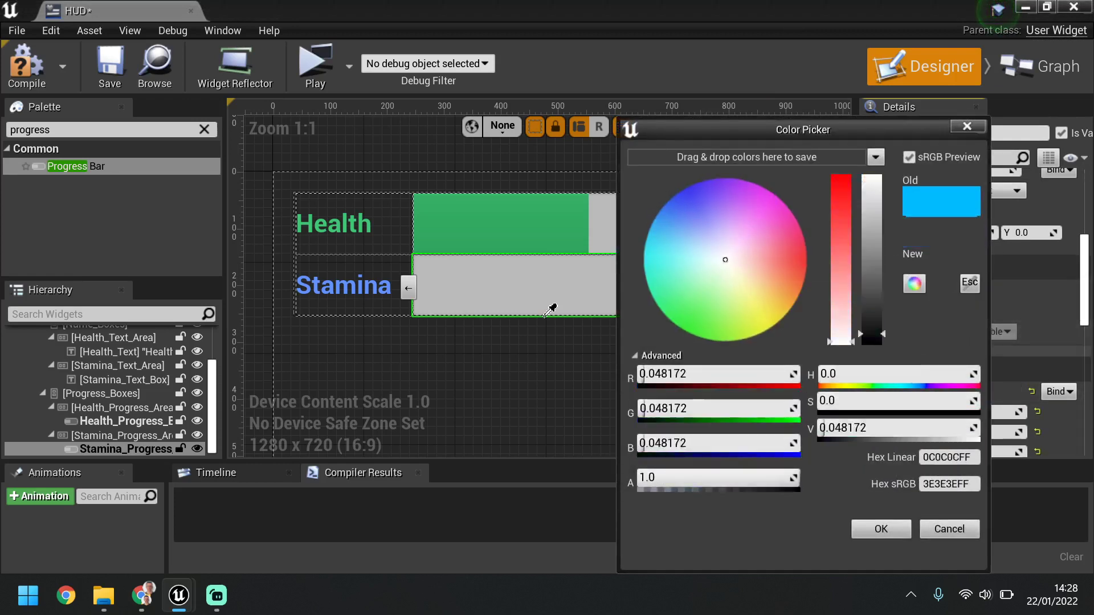
pyautogui.click(322, 279)
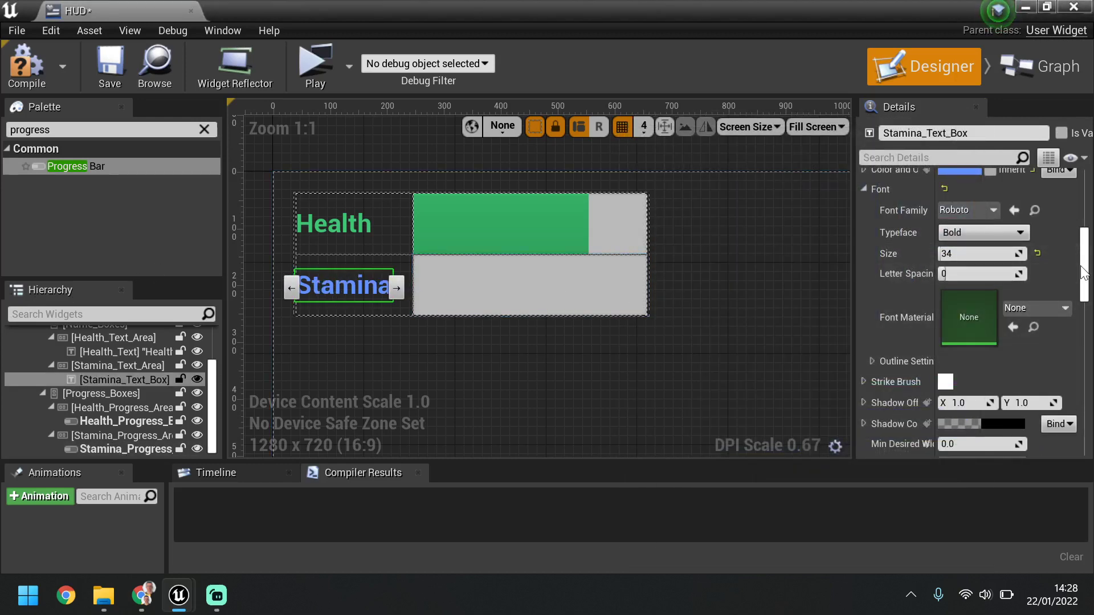
pyautogui.click(521, 272)
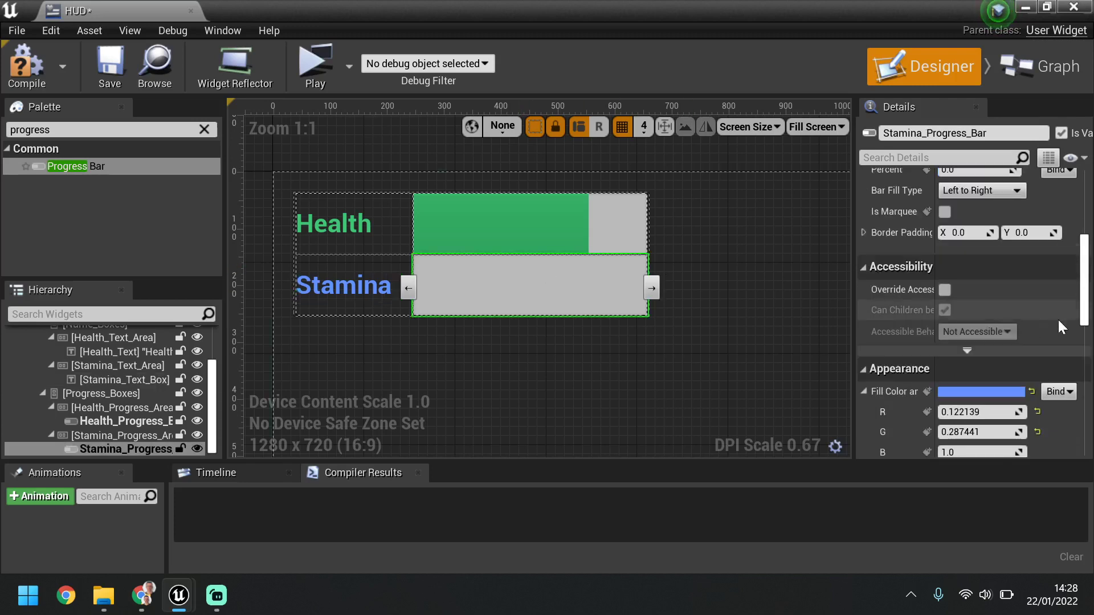
# Set Stamina_Progress_Bar's progress Percent to 1.
pyautogui.moveTo(1084, 318); pyautogui.dragTo(1081, 285)
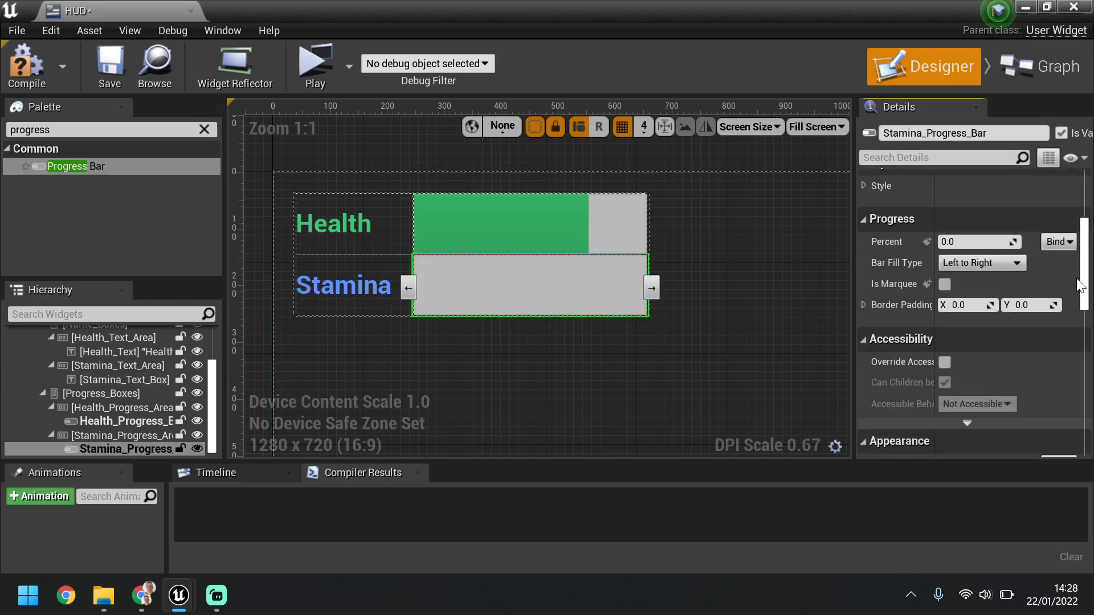
pyautogui.click(973, 241)
pyautogui.press('BackSpace')
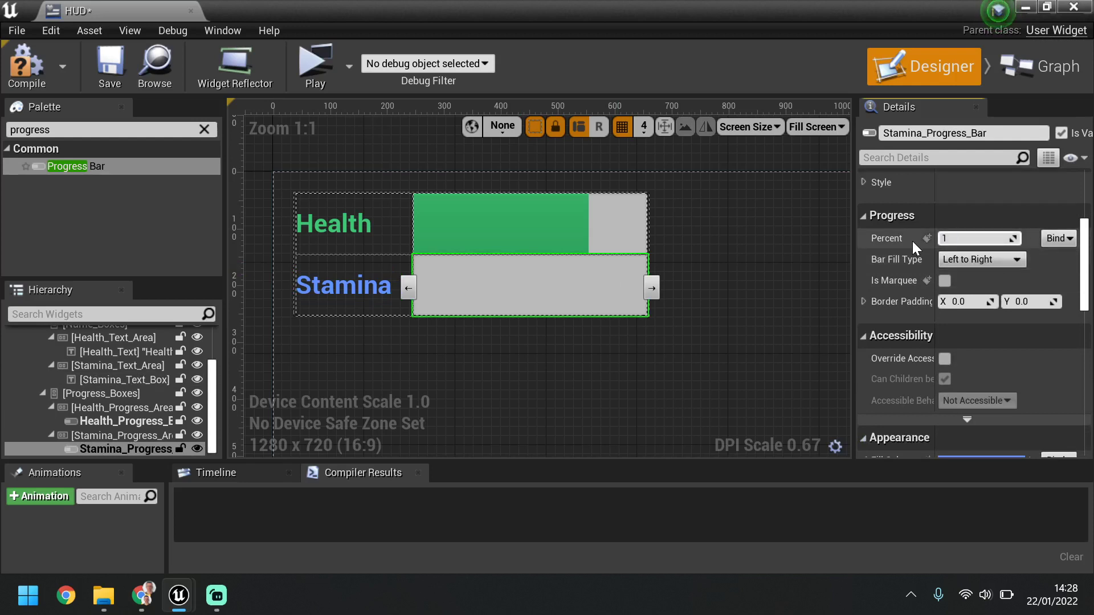
pyautogui.write('1')
pyautogui.press('Return')
pyautogui.click(354, 360)
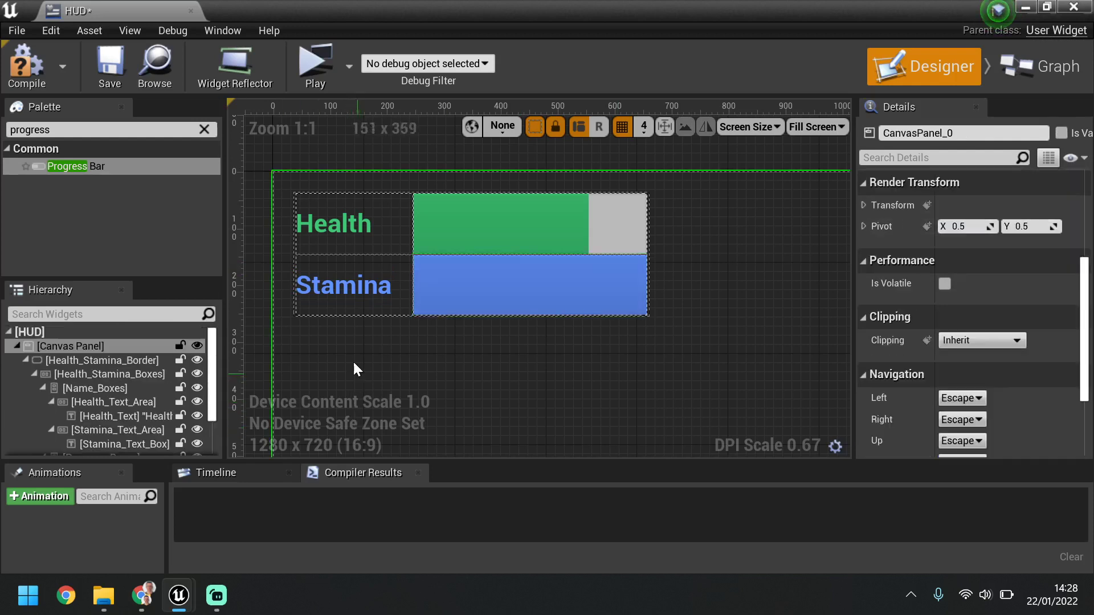
pyautogui.scroll(-8, 377, 326)
pyautogui.scroll(6, 401, 345)
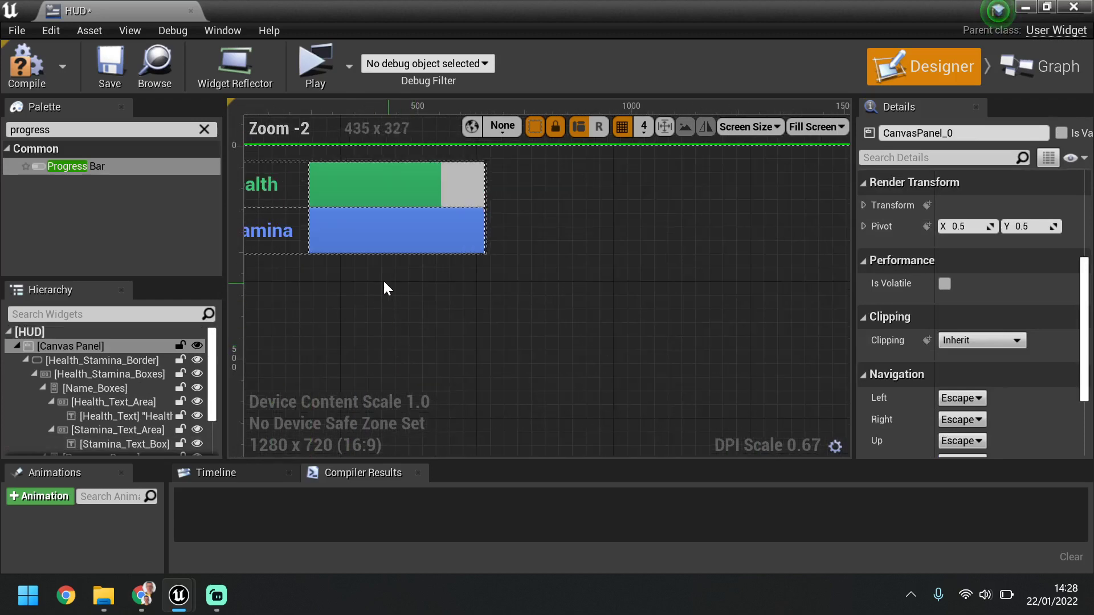
pyautogui.scroll(-3, 364, 245)
pyautogui.scroll(4, 274, 201)
pyautogui.scroll(2, 268, 198)
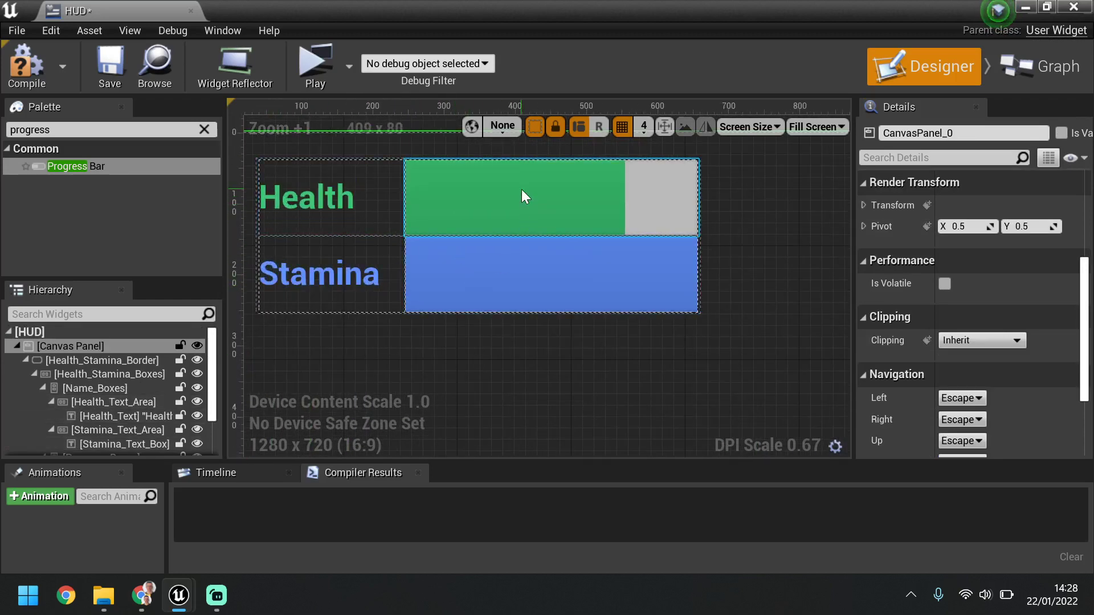
# Expand the Background Image settings in Health_Progress_Bar's style.
pyautogui.click(450, 200)
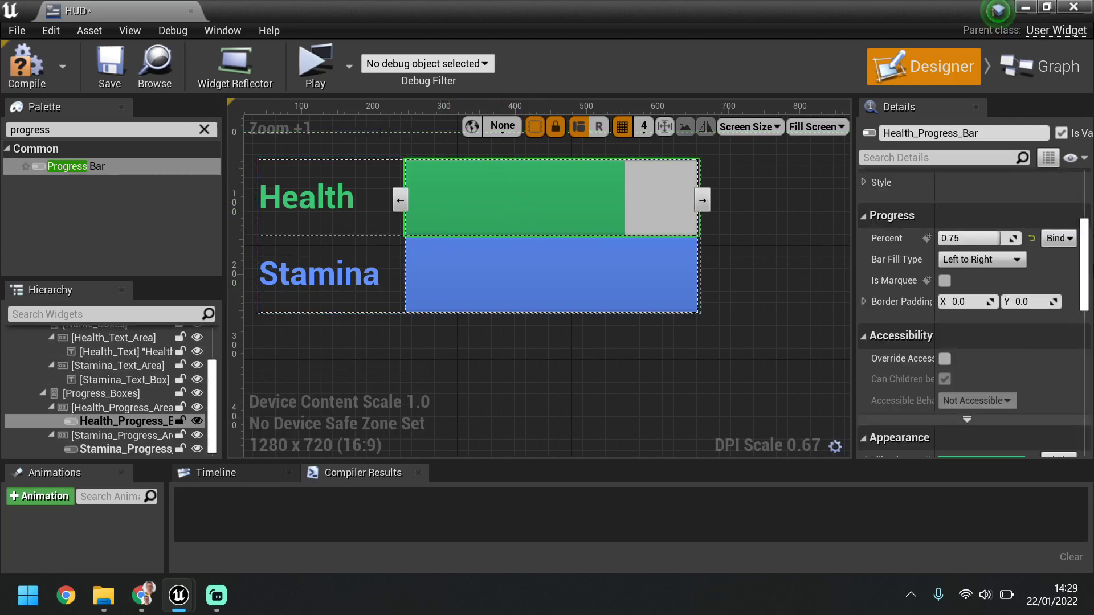
pyautogui.scroll(4, 885, 301)
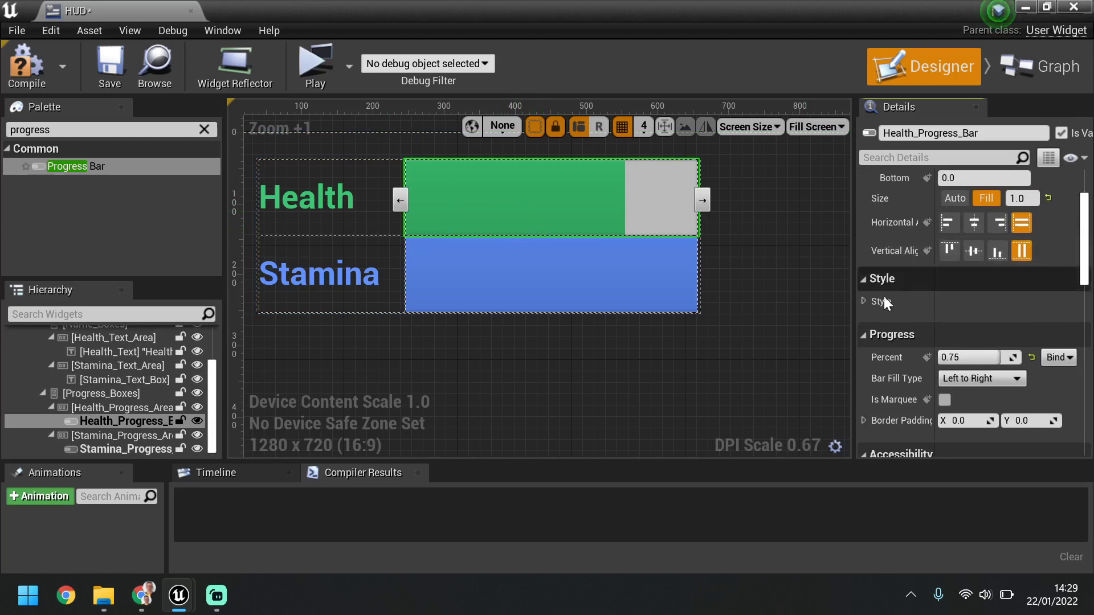
pyautogui.click(865, 302)
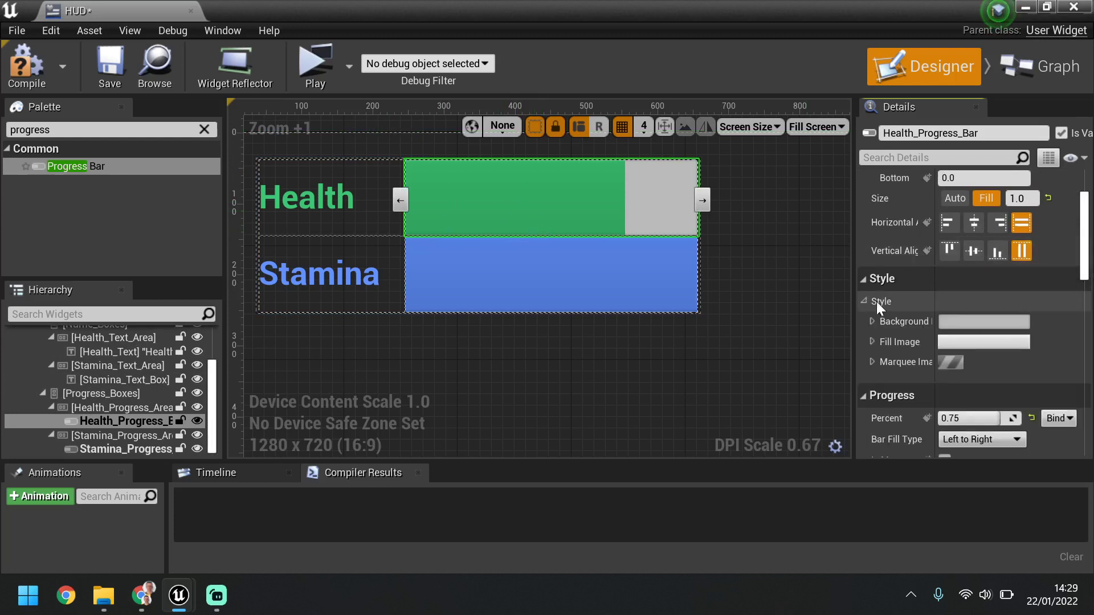
pyautogui.click(872, 321)
pyautogui.click(873, 320)
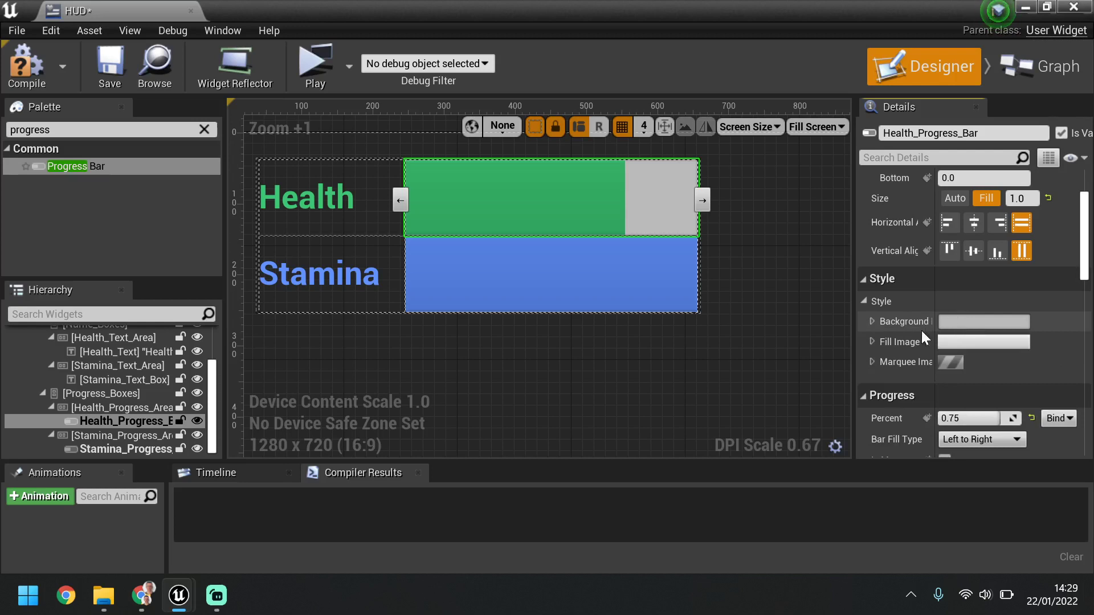
pyautogui.click(872, 321)
pyautogui.scroll(-2, 969, 374)
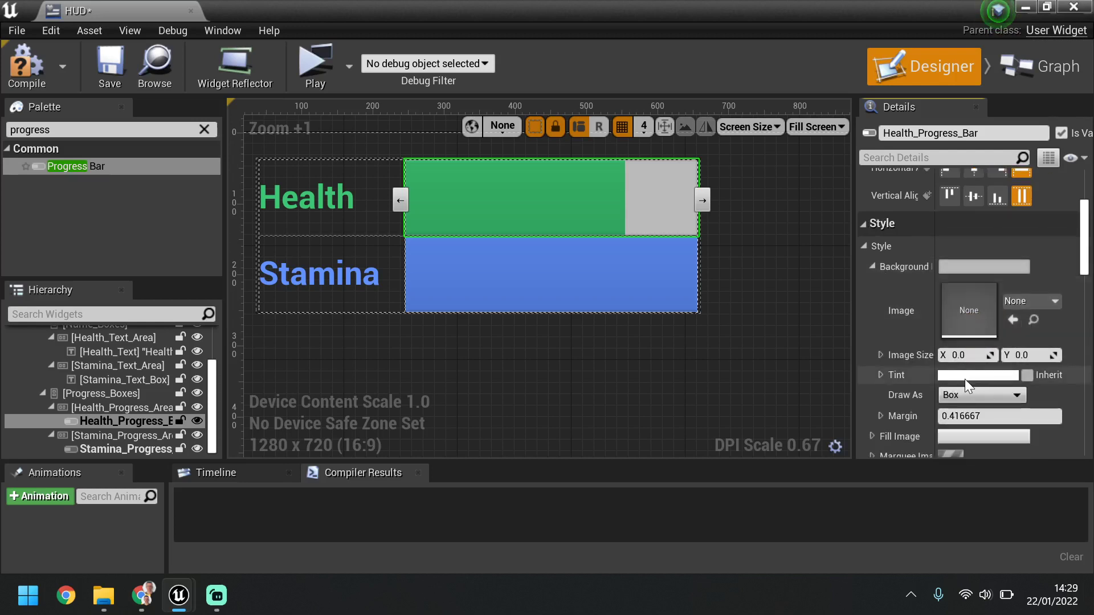
# Tint Health_Progress_Bar's background image light red, hex sRGB FFA8A8FF.
pyautogui.click(964, 378)
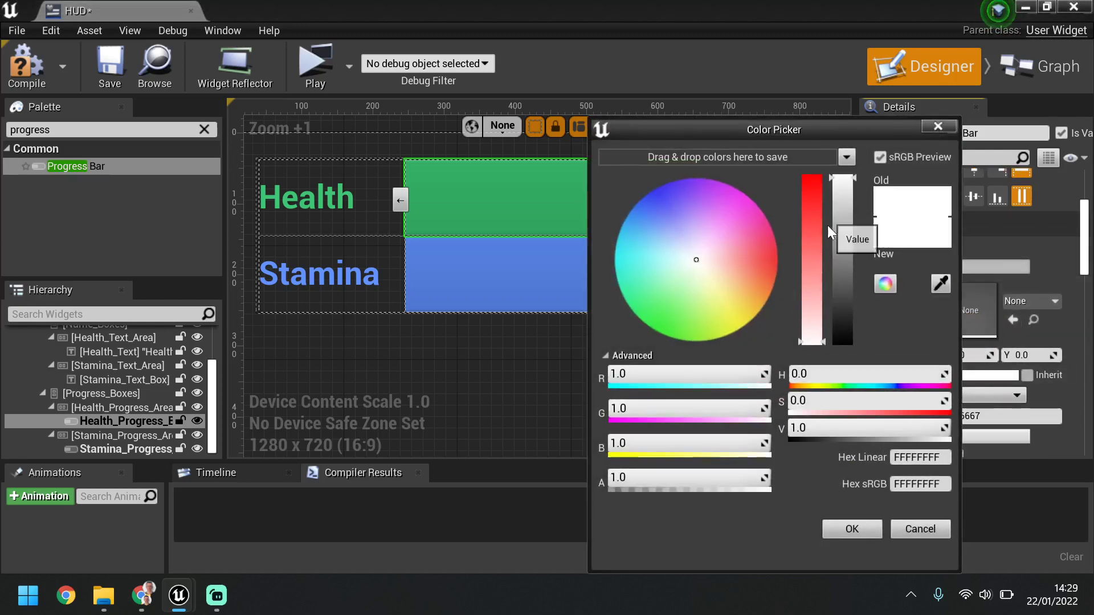
pyautogui.click(816, 241)
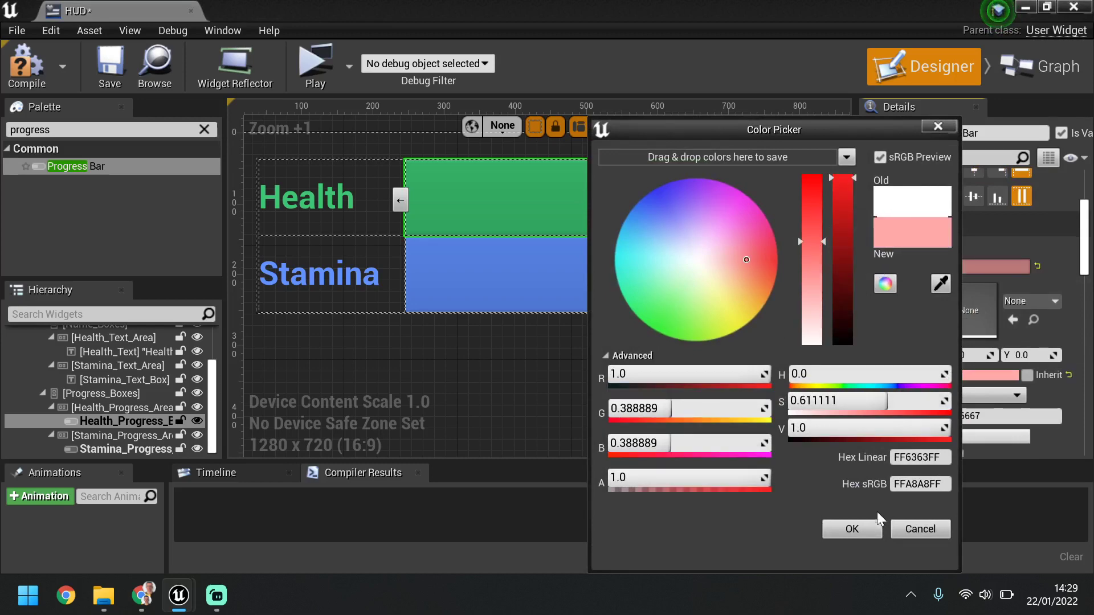
pyautogui.click(871, 527)
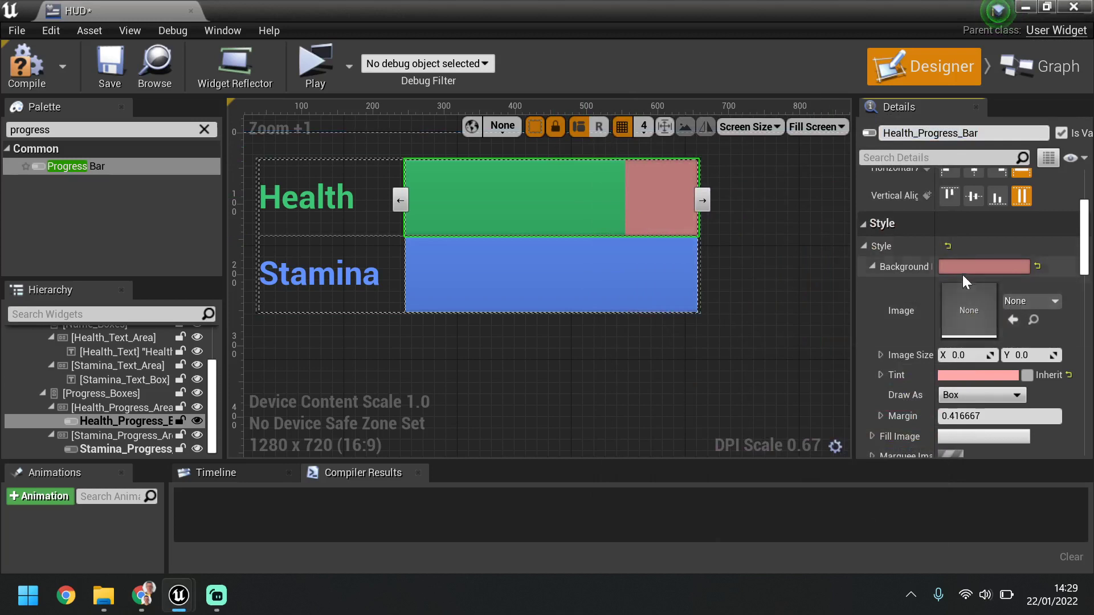
# Change the tint of Health_Progress_Bar's background image to light grey, hex sRGB E6E5E5FF.
pyautogui.click(989, 375)
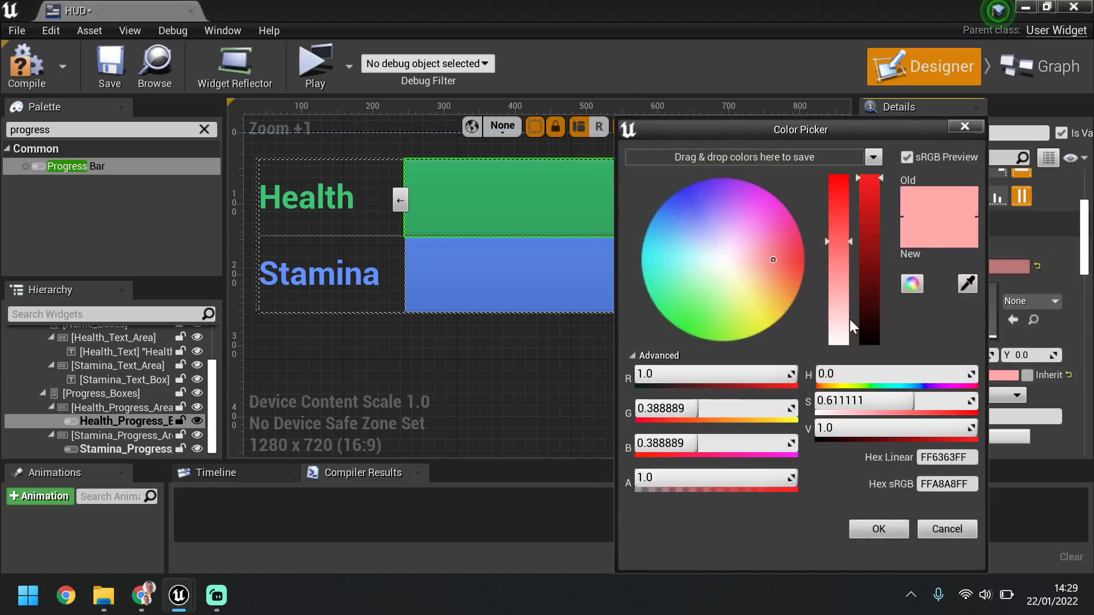
pyautogui.moveTo(843, 319); pyautogui.dragTo(843, 341)
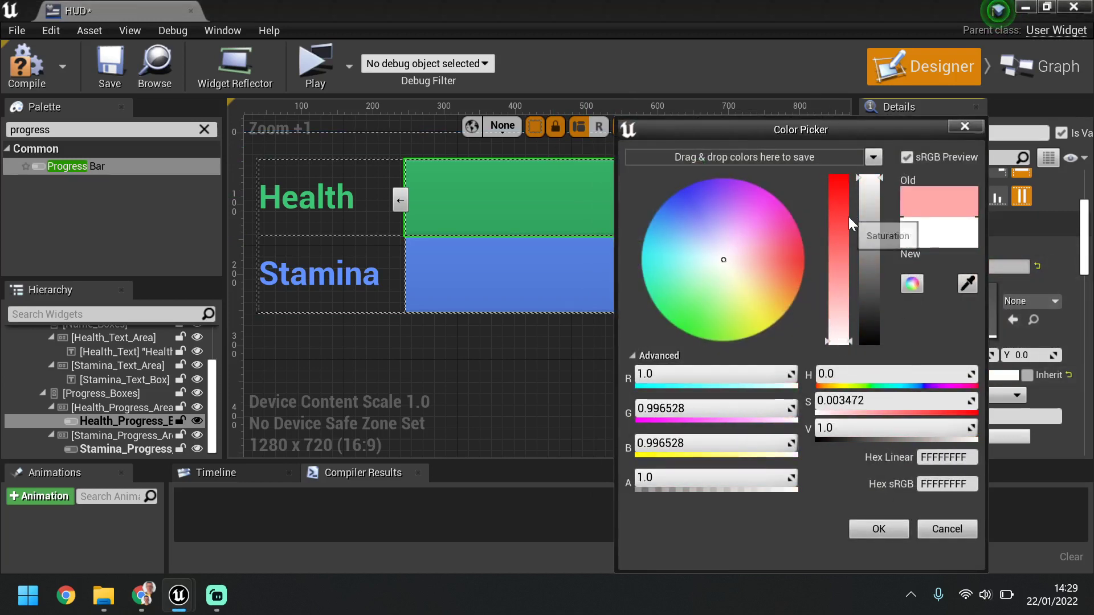
pyautogui.click(869, 213)
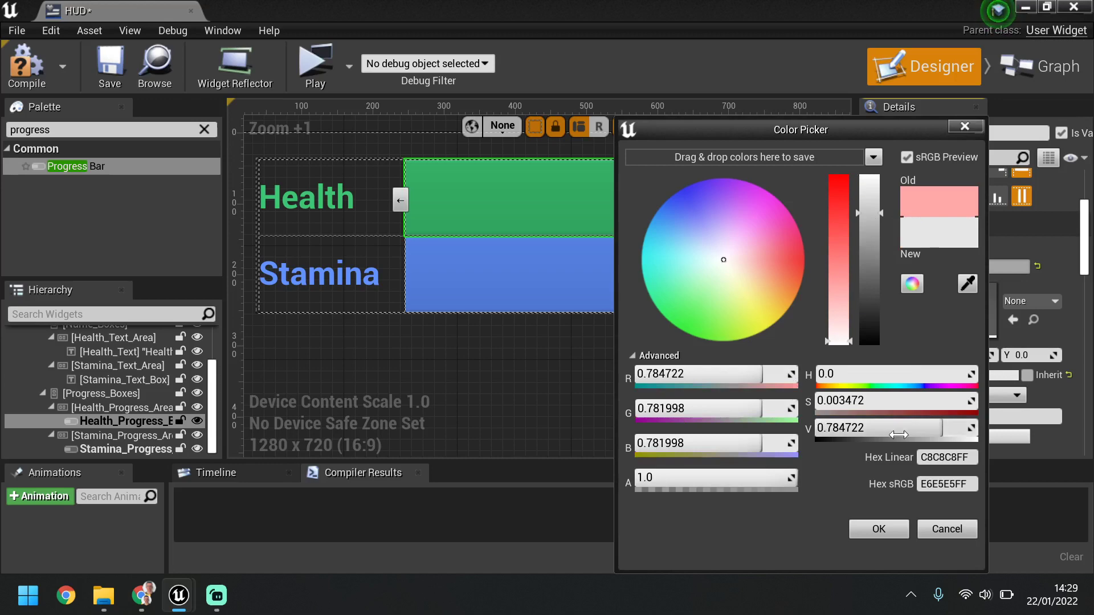
pyautogui.click(899, 527)
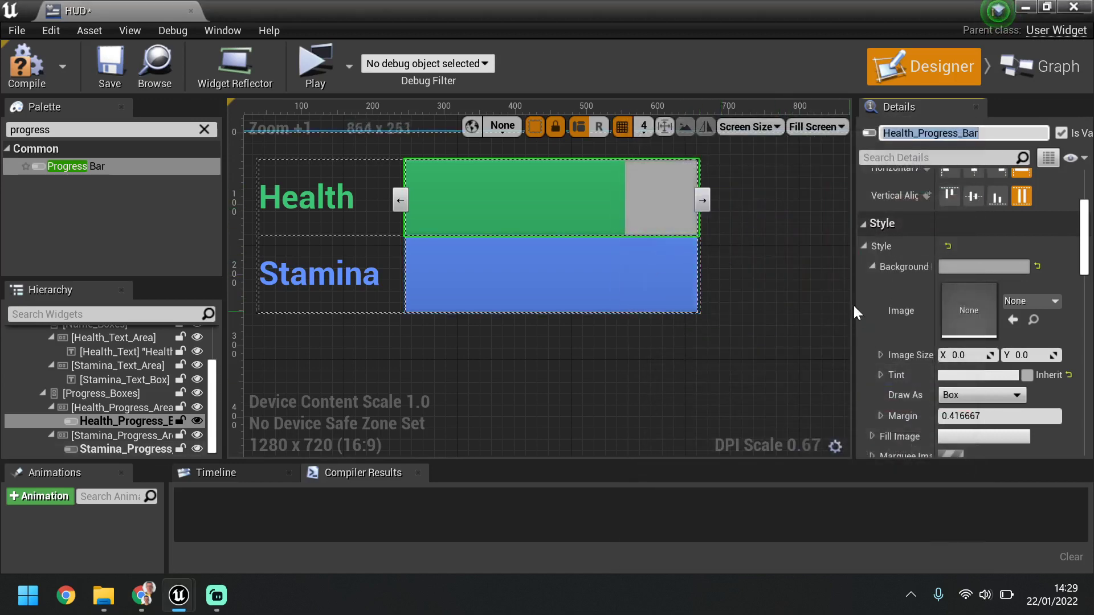
# Set Health_Progress_Bar's top and bottom slot padding to 5.
pyautogui.scroll(-3, 1076, 254)
pyautogui.scroll(2, 1076, 254)
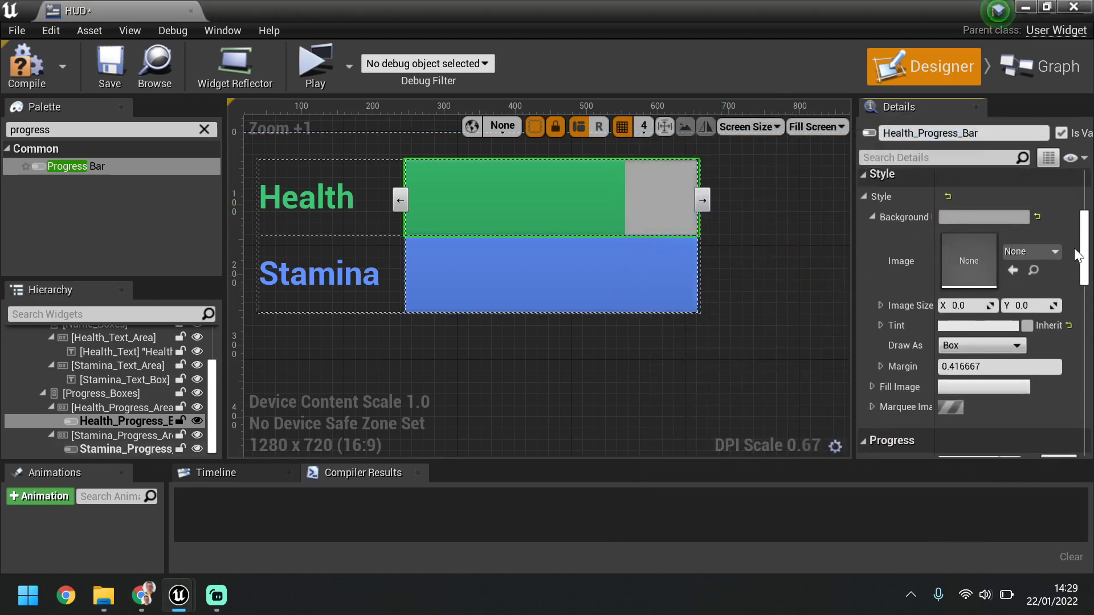
pyautogui.scroll(5, 1074, 240)
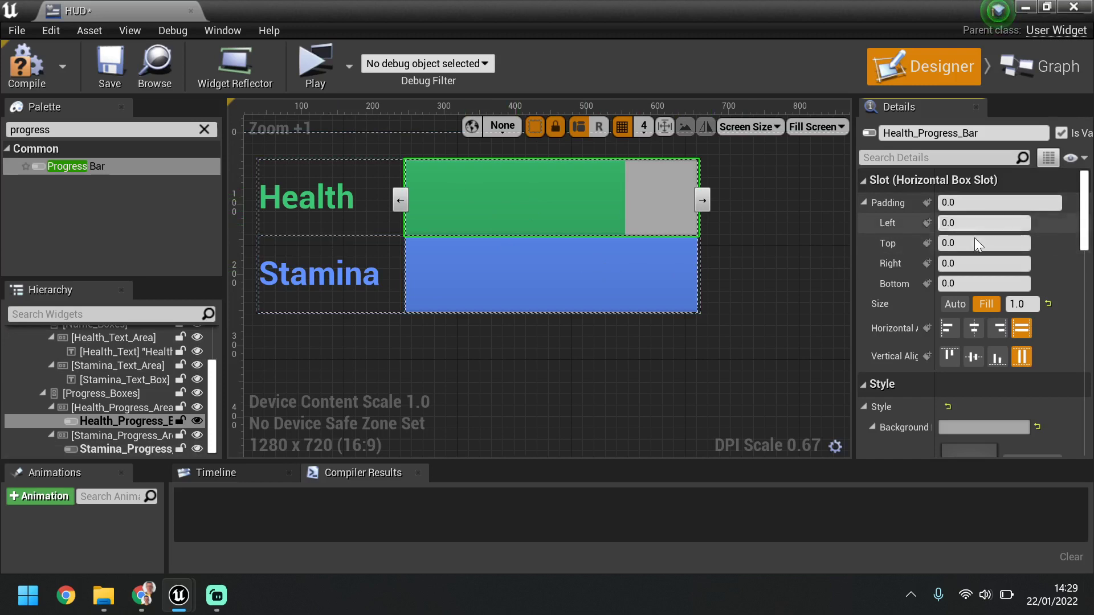
pyautogui.hotkey('ctrl', 'a')
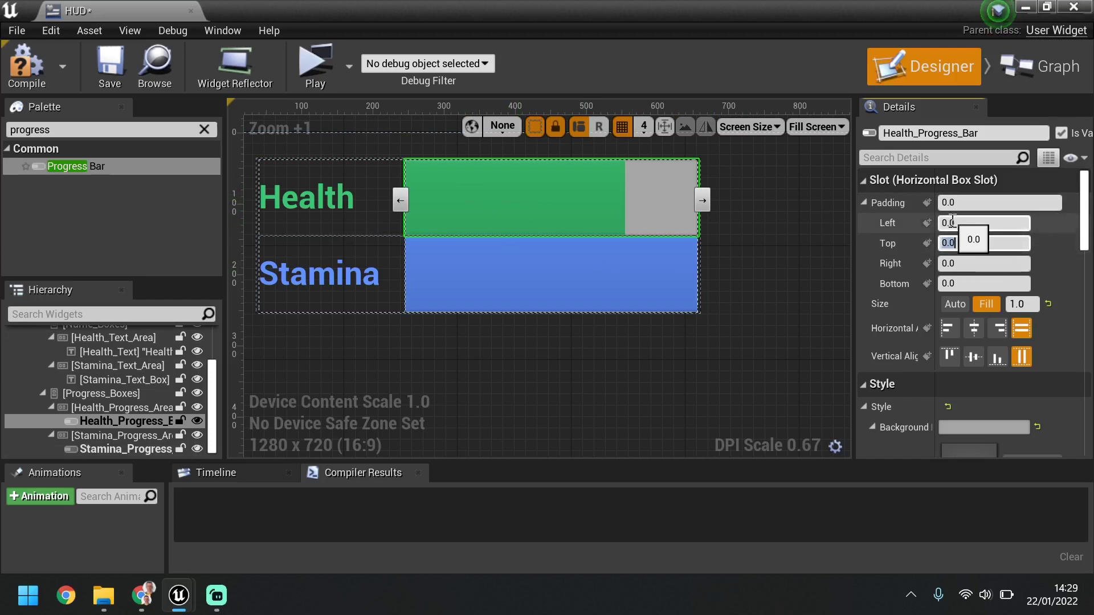
pyautogui.write('5')
pyautogui.press('Return')
pyautogui.click(973, 284)
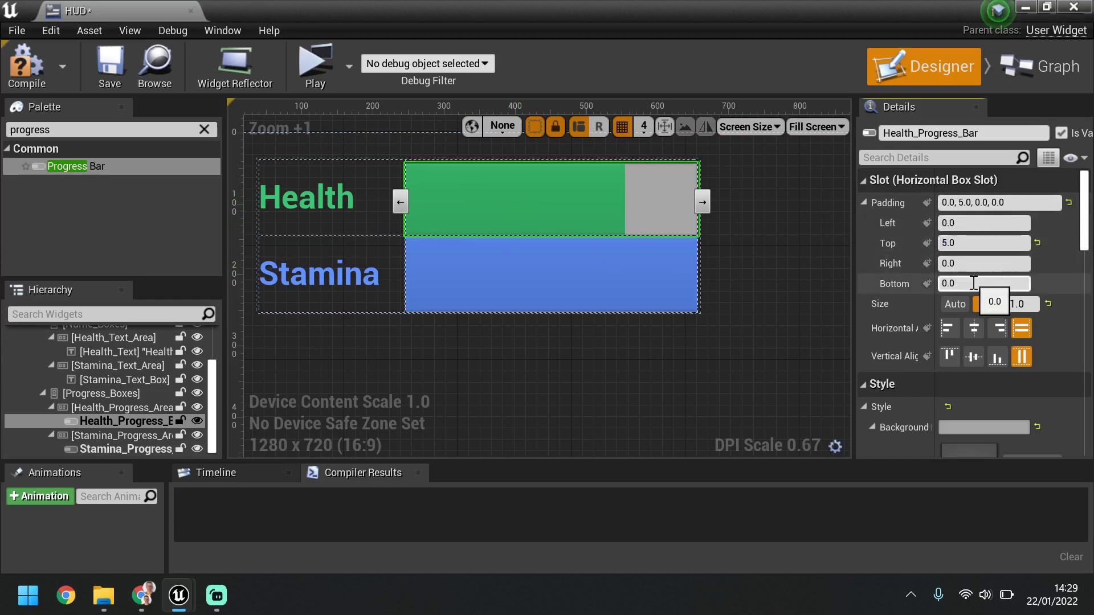
pyautogui.write('5')
pyautogui.press('Return')
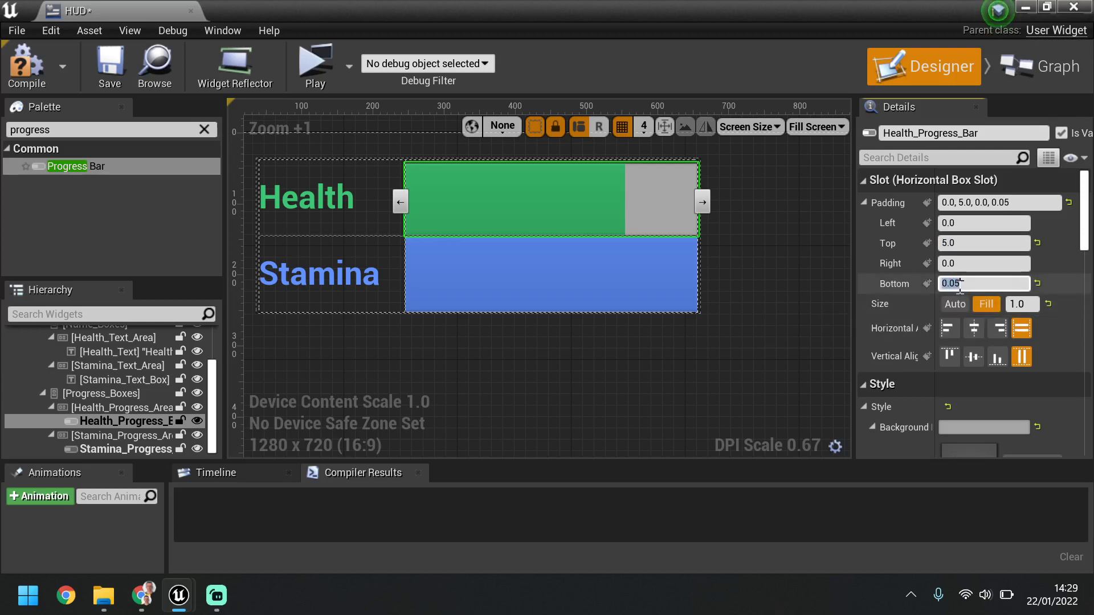
pyautogui.press('BackSpace')
pyautogui.write('5')
pyautogui.press('Return')
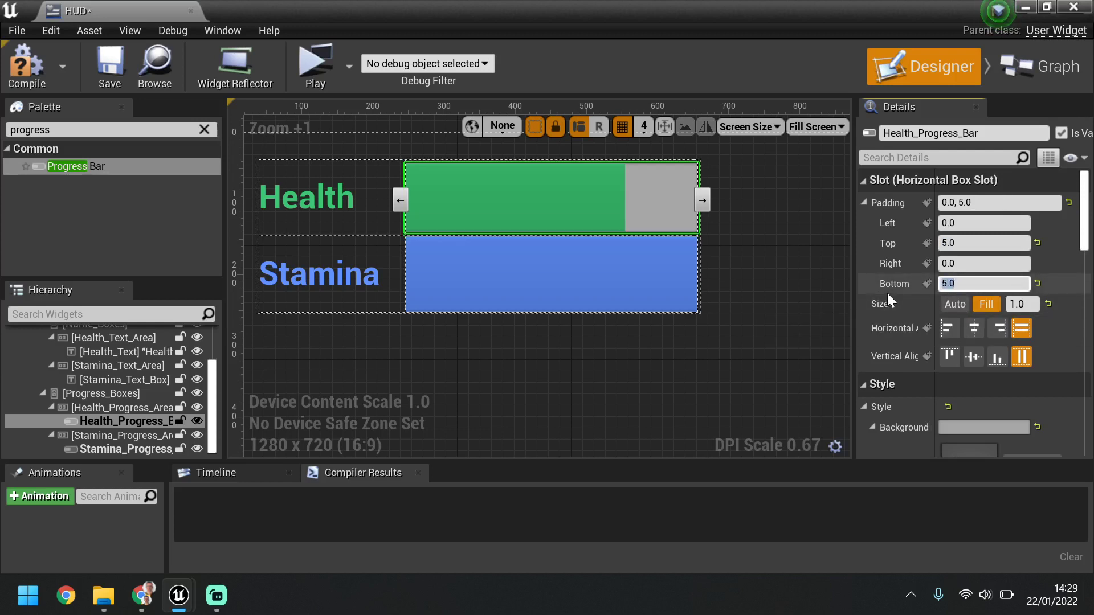
# Set Stamina_Progress_Bar's top and bottom slot padding to 5.
pyautogui.click(755, 261)
pyautogui.click(635, 277)
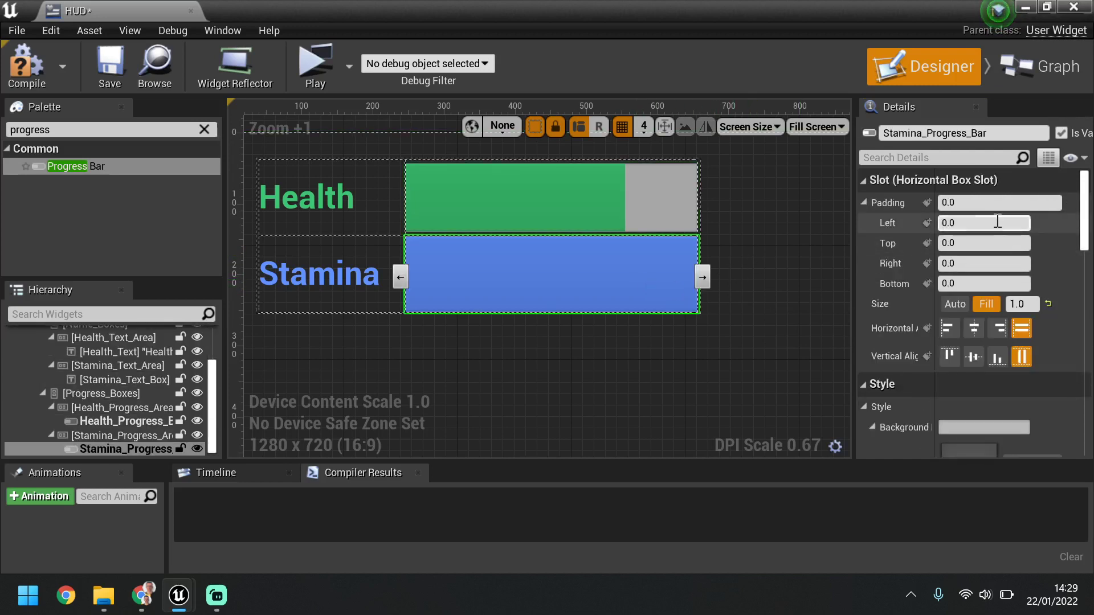
pyautogui.click(958, 203)
pyautogui.click(957, 204)
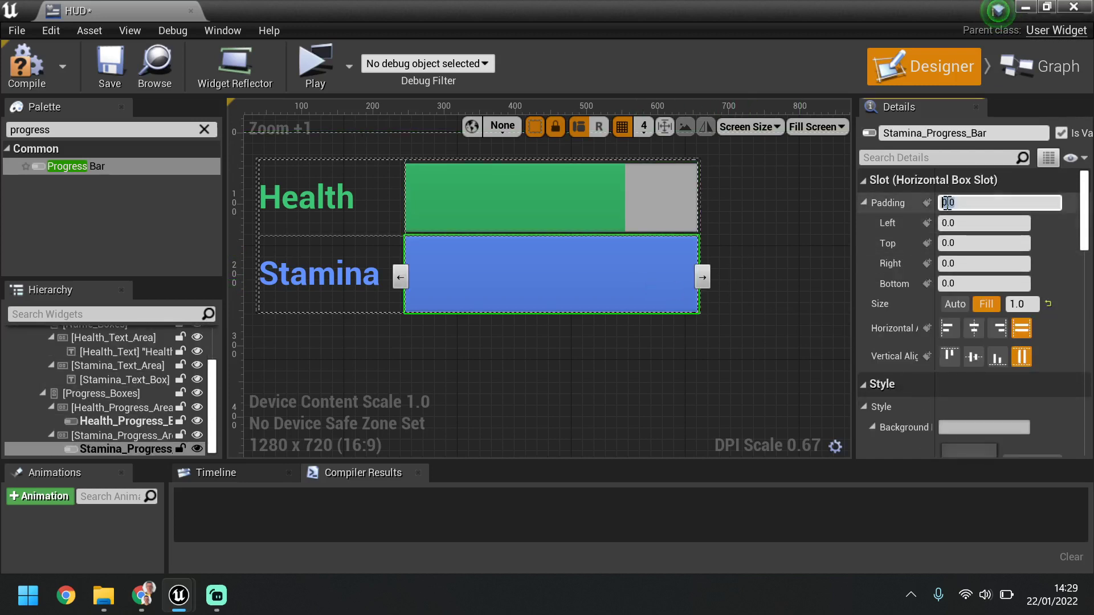
pyautogui.click(965, 244)
pyautogui.press('BackSpace')
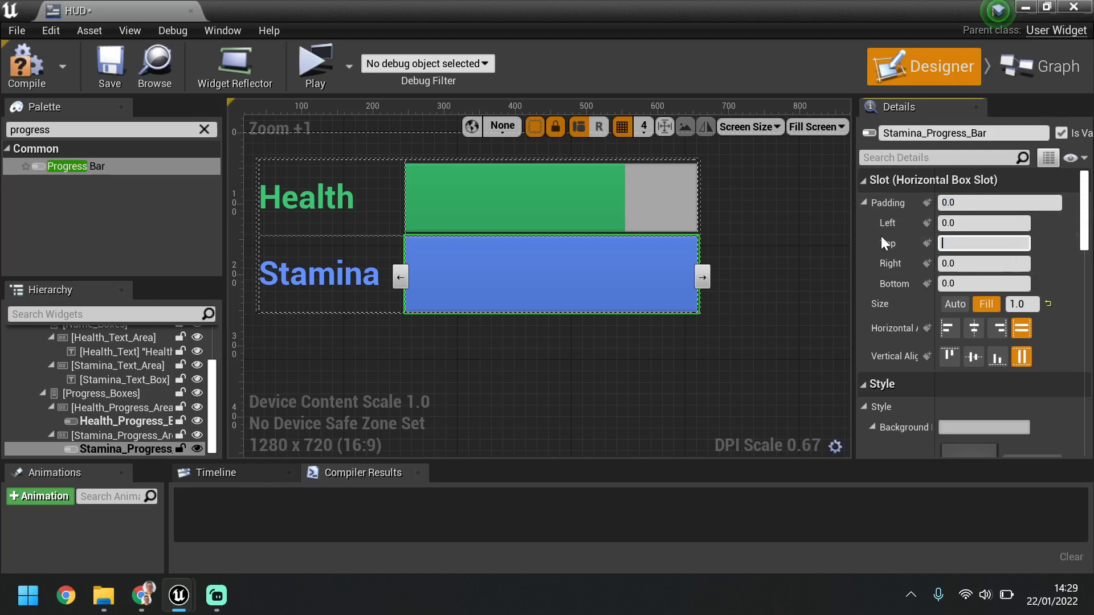
pyautogui.write('5')
pyautogui.click(980, 284)
pyautogui.write('5')
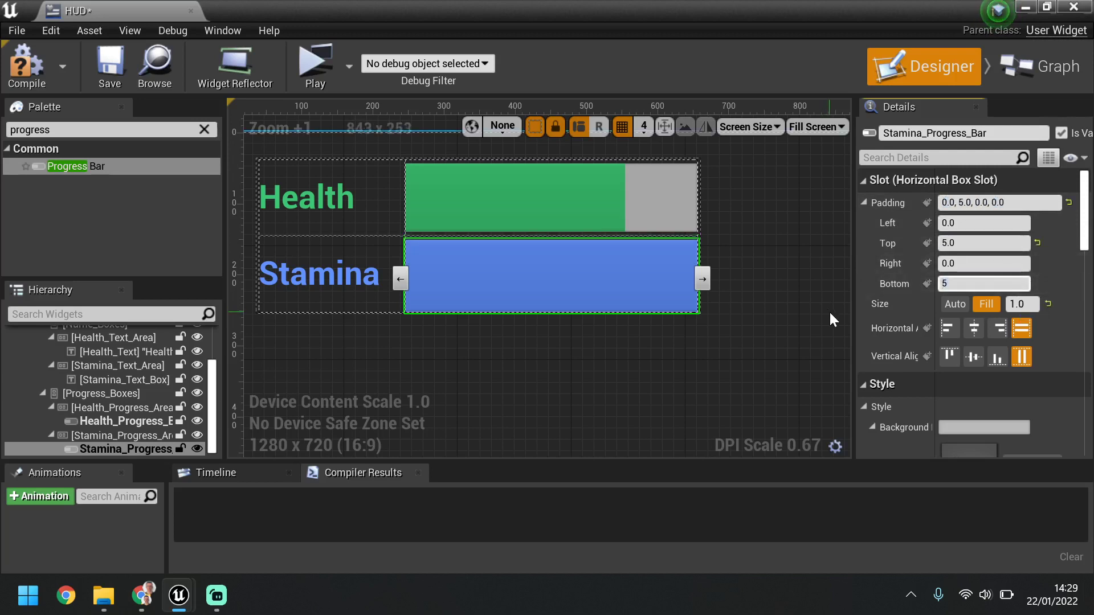
pyautogui.press('Return')
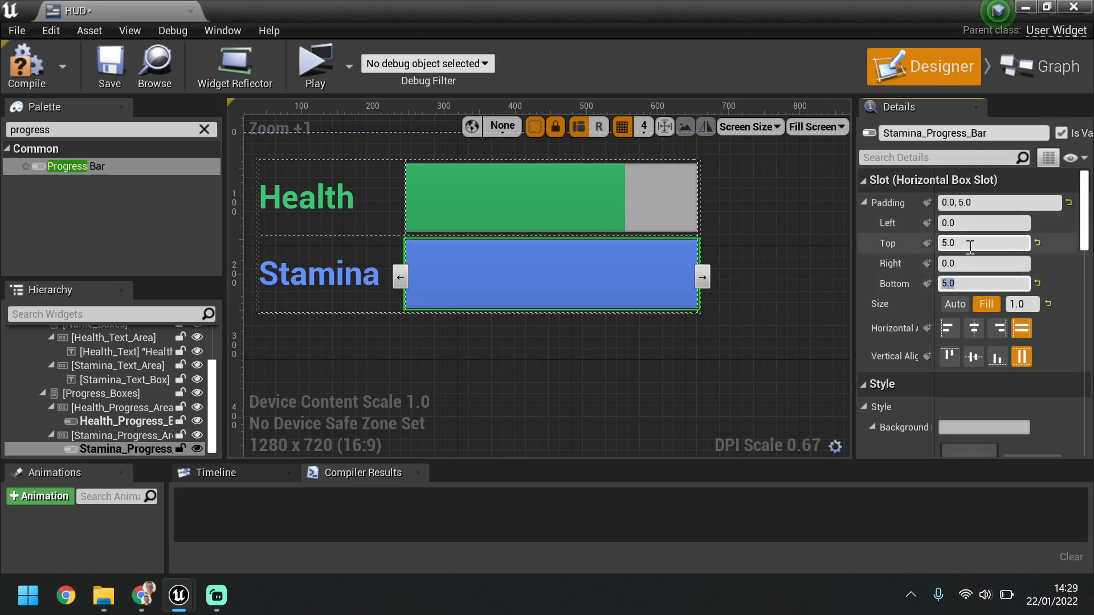
# Increase Stamina_Progress_Bar's top and bottom slot padding to 15.
pyautogui.click(937, 244)
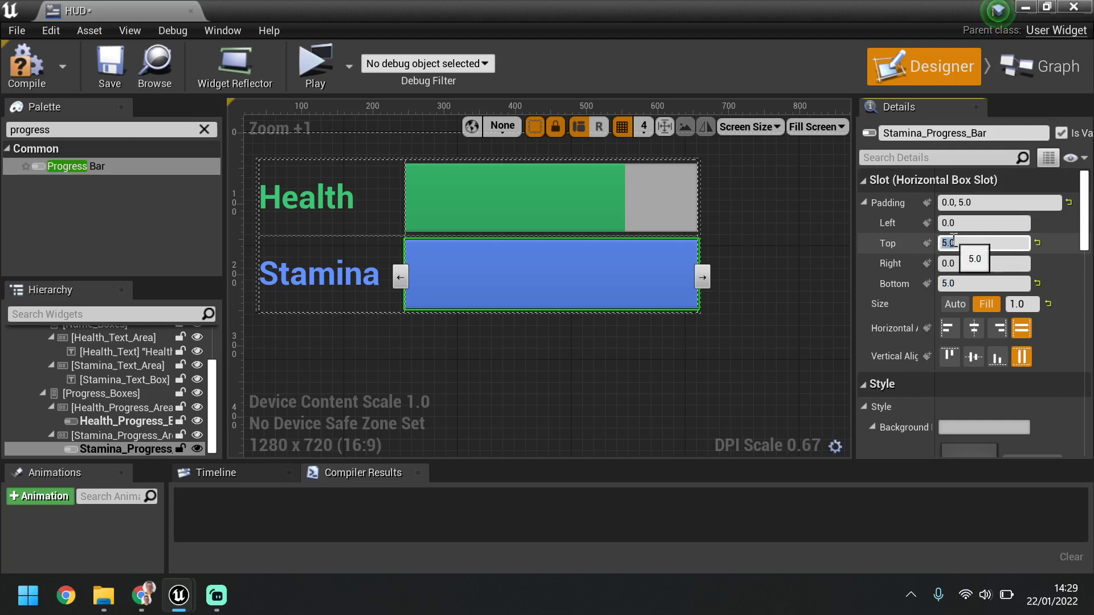
pyautogui.write('15')
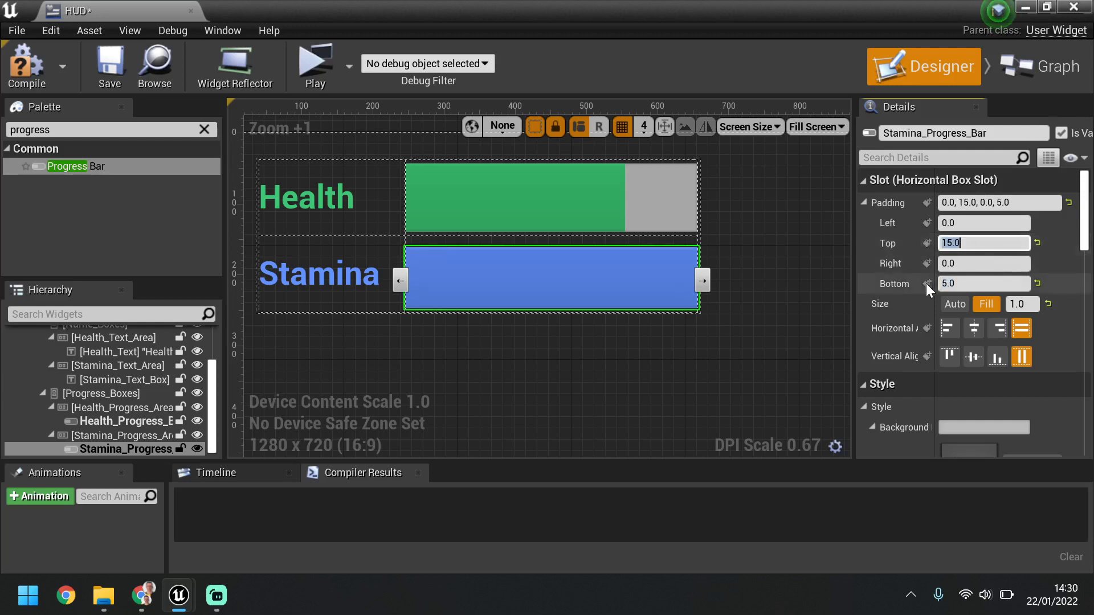
pyautogui.click(941, 283)
pyautogui.press('BackSpace')
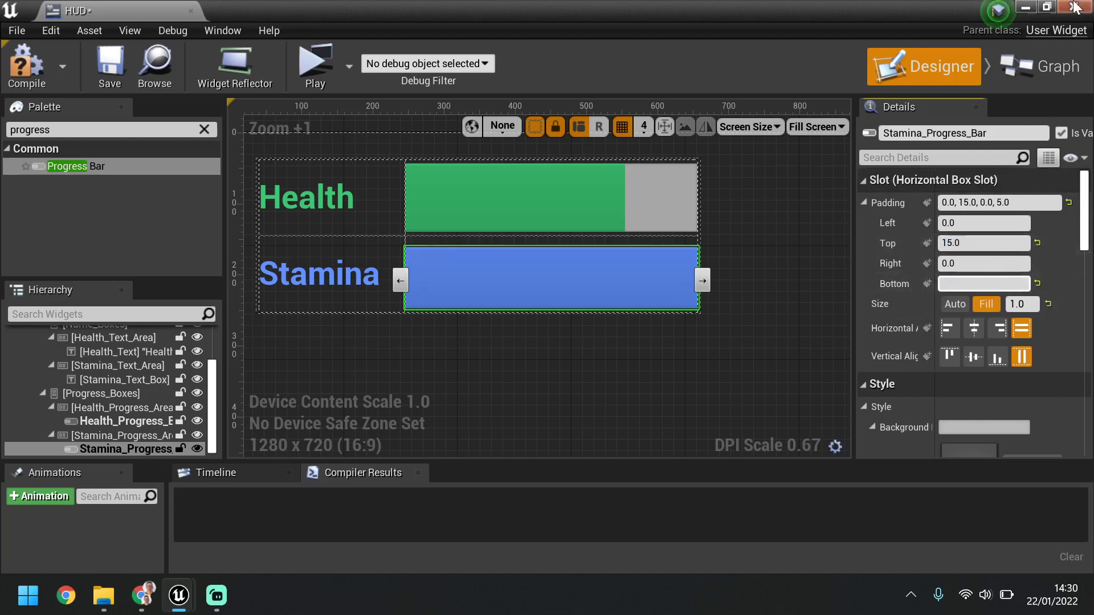
pyautogui.write('15')
pyautogui.press('Return')
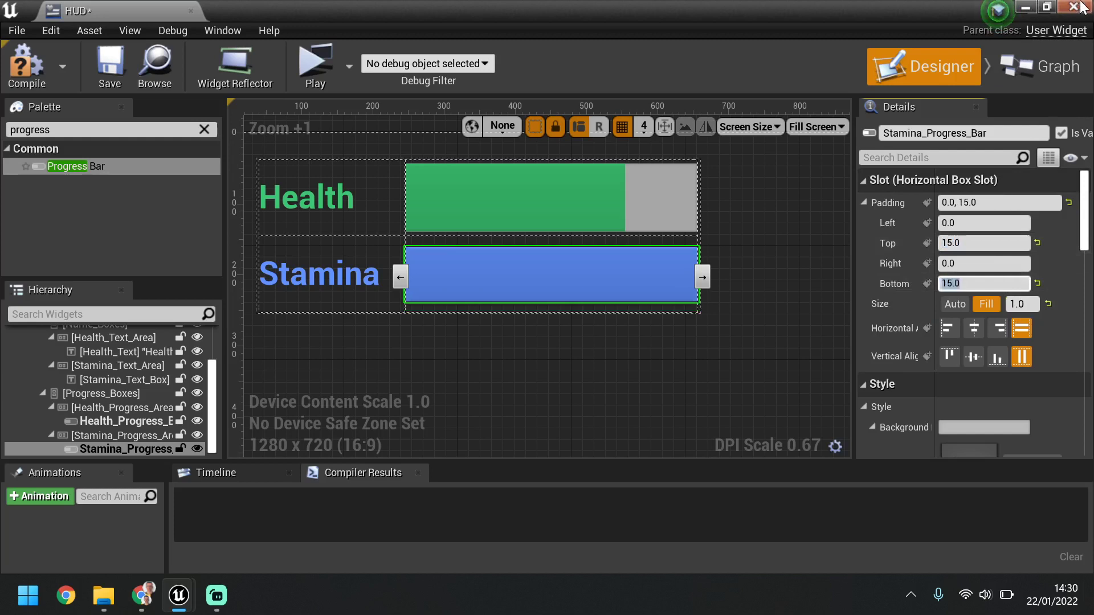
# Increase Health_Progress_Bar's top and bottom slot padding to 15 and dismiss the battery saver notification.
pyautogui.click(549, 220)
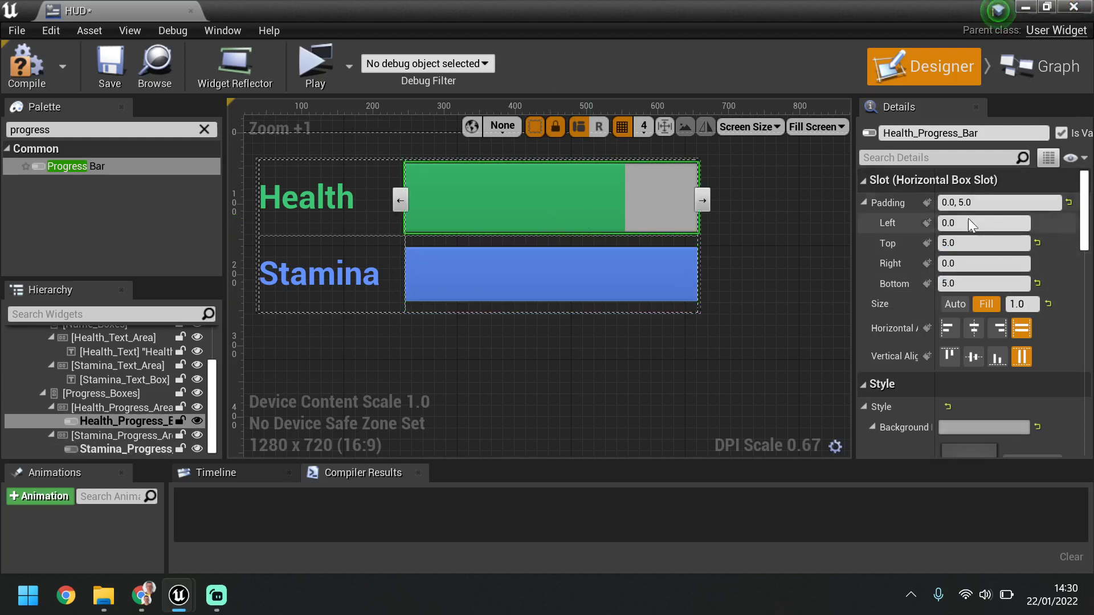
pyautogui.click(969, 243)
pyautogui.write('15')
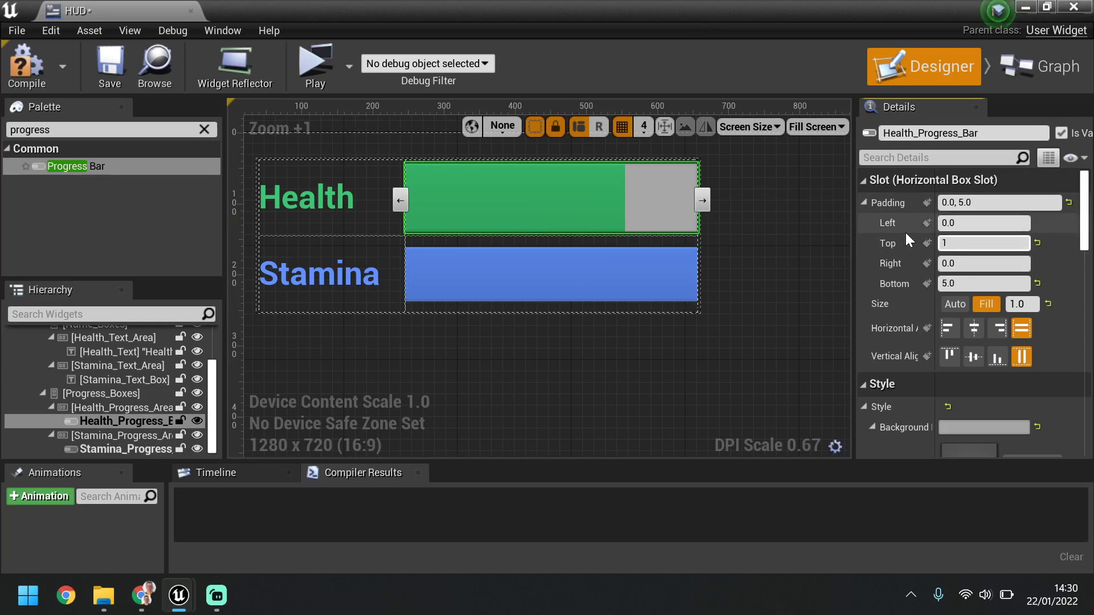
pyautogui.press('Return')
pyautogui.click(963, 283)
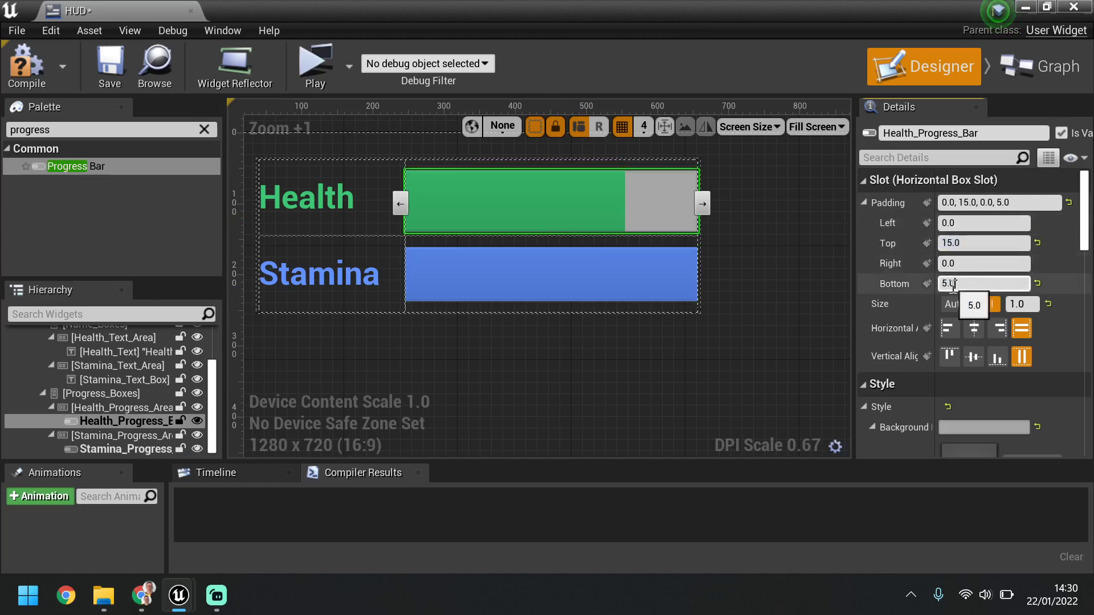
pyautogui.write('0, ')
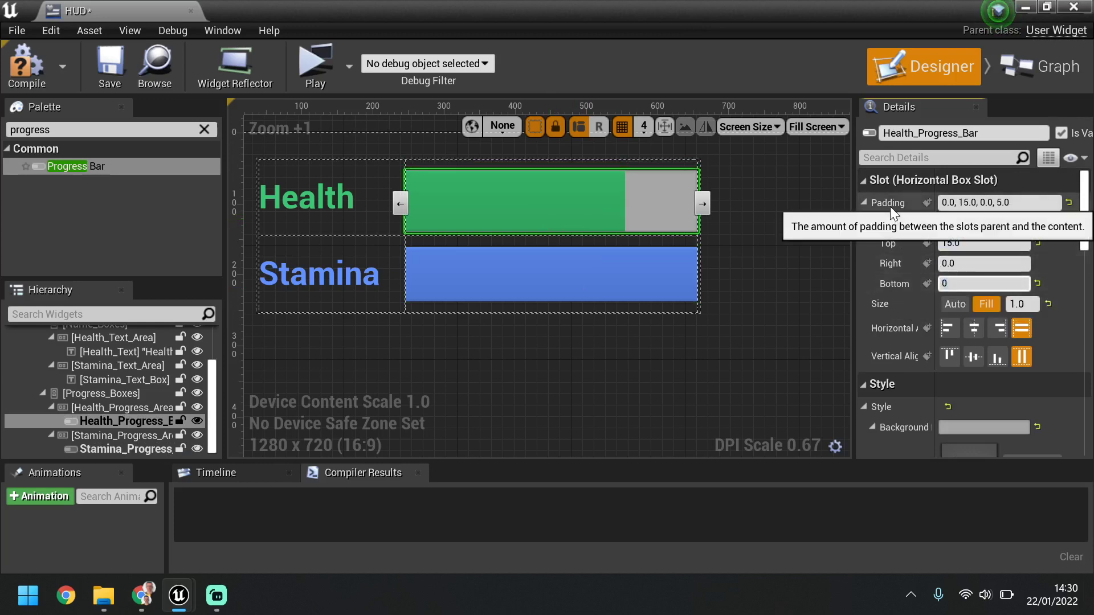
pyautogui.write('5')
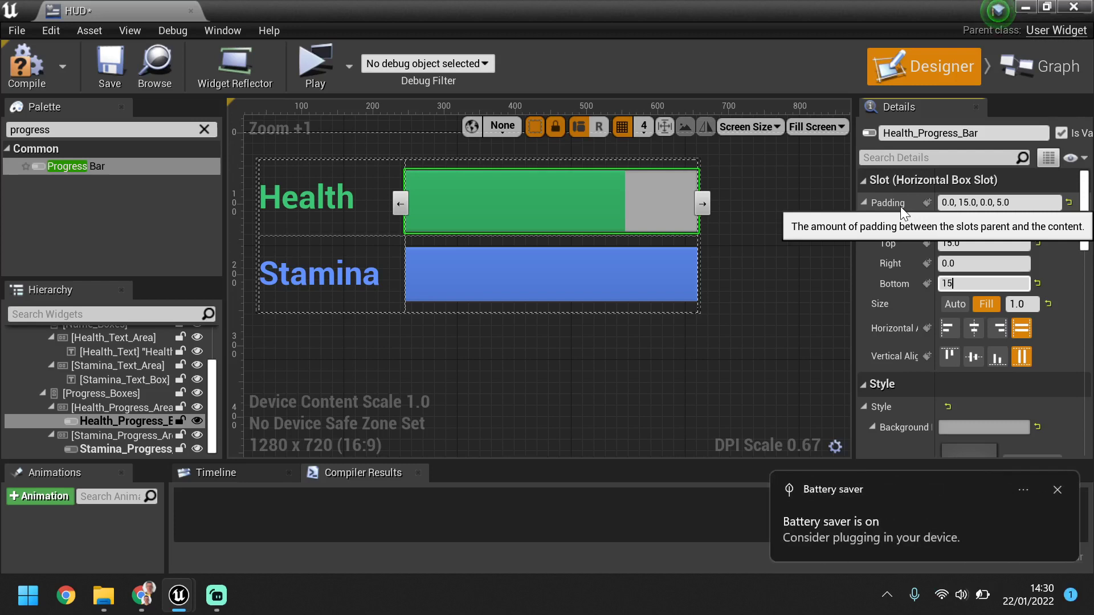
pyautogui.press('Return')
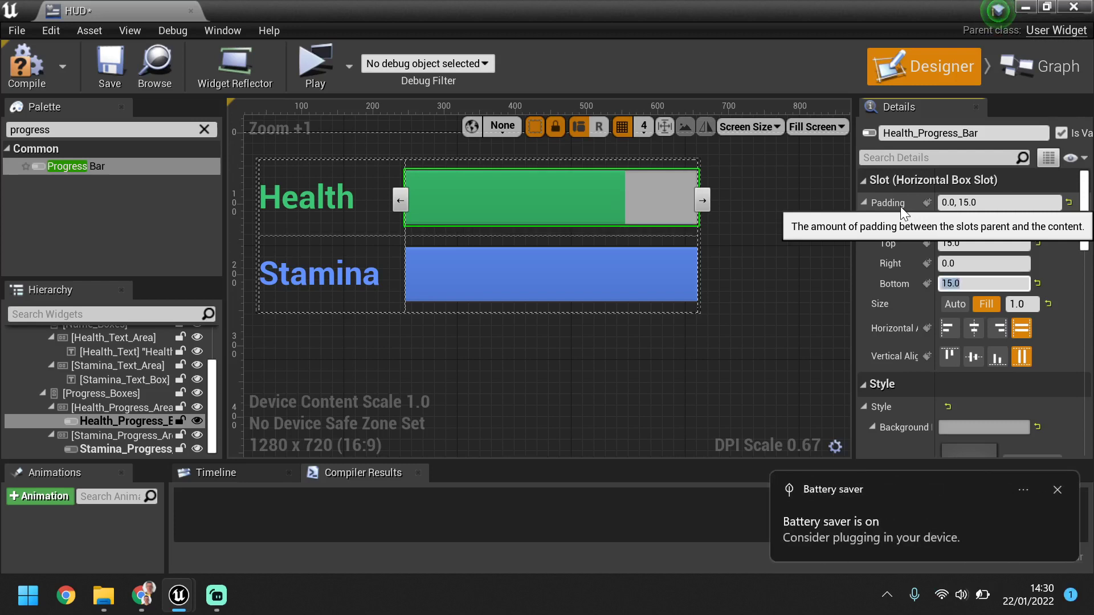
pyautogui.click(1057, 489)
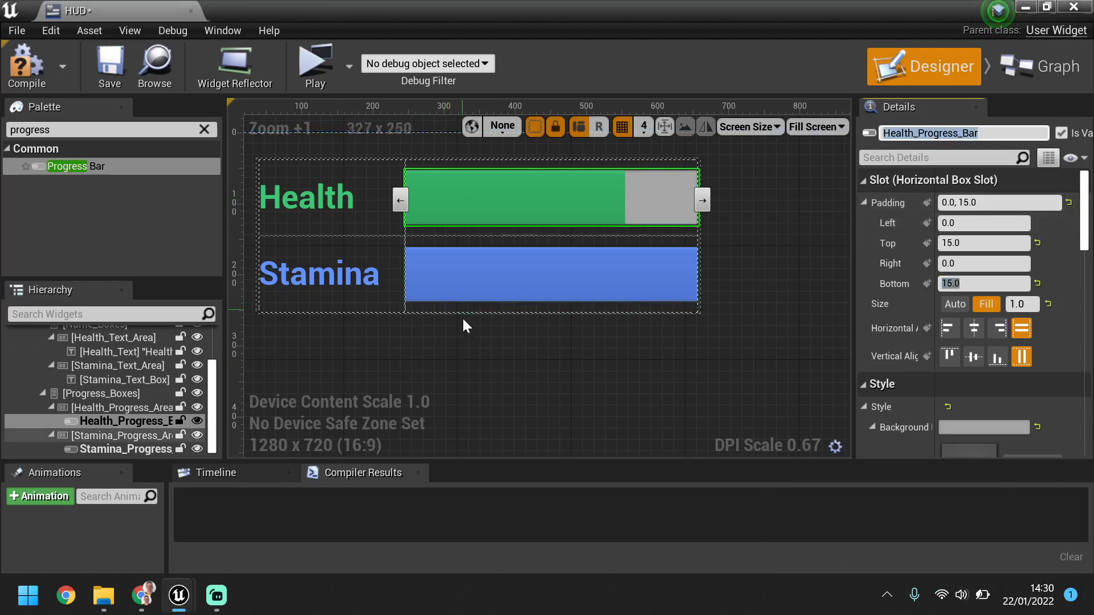
# Examine the placement and size of the health and stamina bars within the whole canvas panel.
pyautogui.click(463, 391)
pyautogui.scroll(-6, 463, 393)
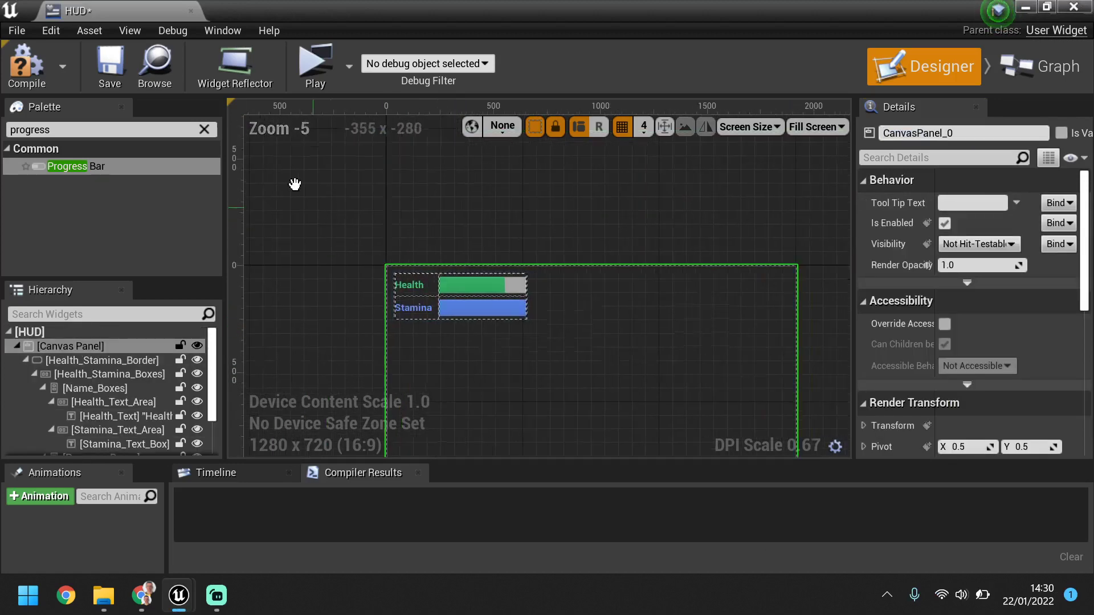
pyautogui.scroll(2, 360, 221)
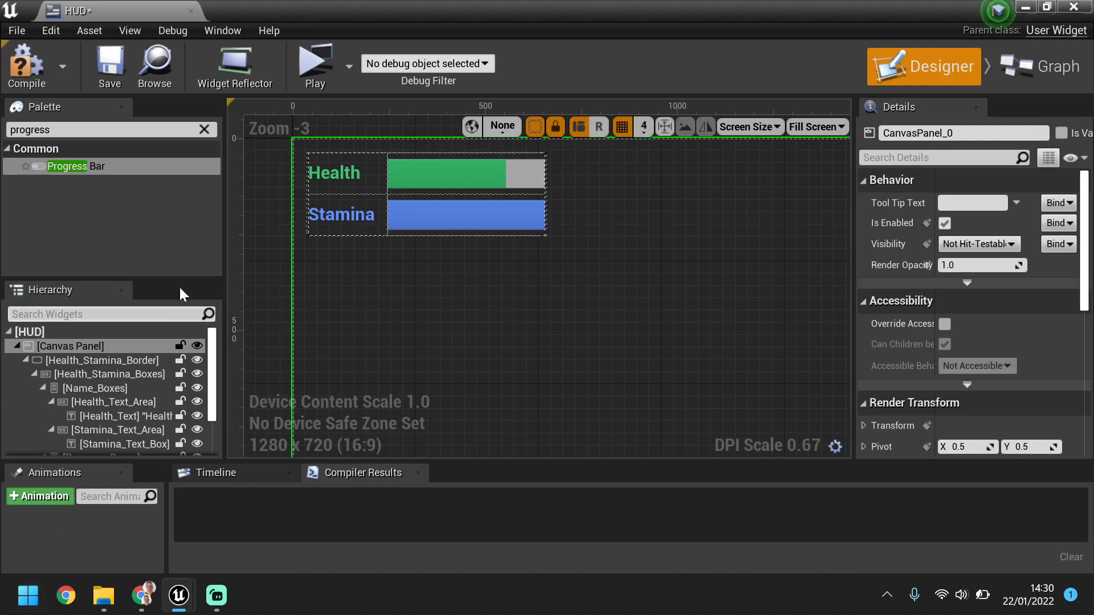
pyautogui.scroll(-3, 351, 273)
pyautogui.moveTo(318, 357); pyautogui.dragTo(331, 299, button='right')
pyautogui.scroll(2, 330, 276)
pyautogui.scroll(-2, 317, 313)
pyautogui.scroll(2, 369, 297)
pyautogui.scroll(-1, 369, 298)
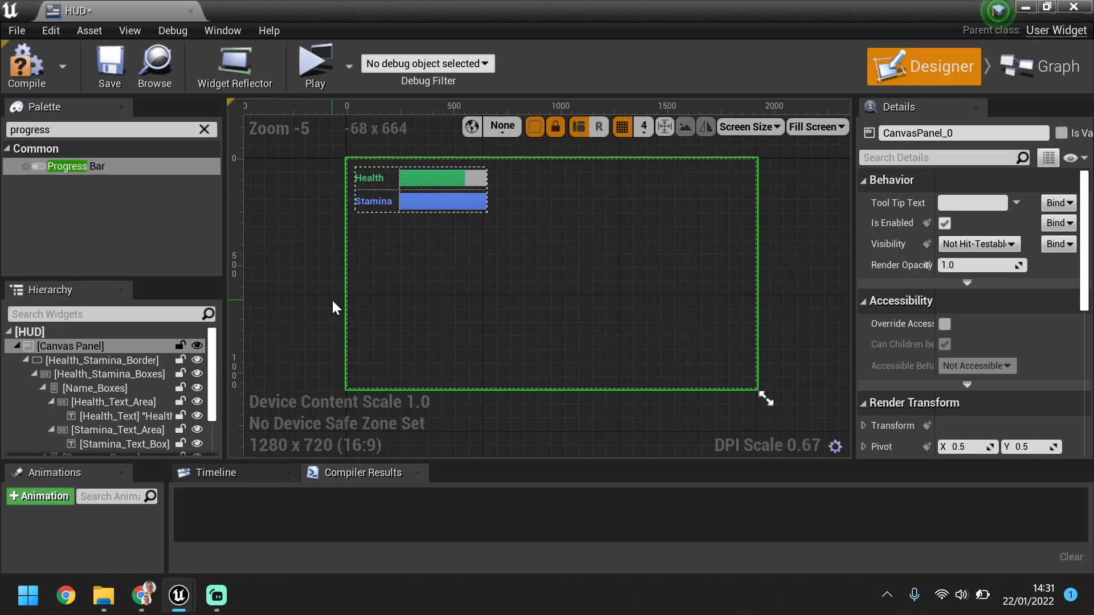
# Compile and save the HUD widget, and switch back to the level editor.
pyautogui.click(22, 66)
pyautogui.click(109, 75)
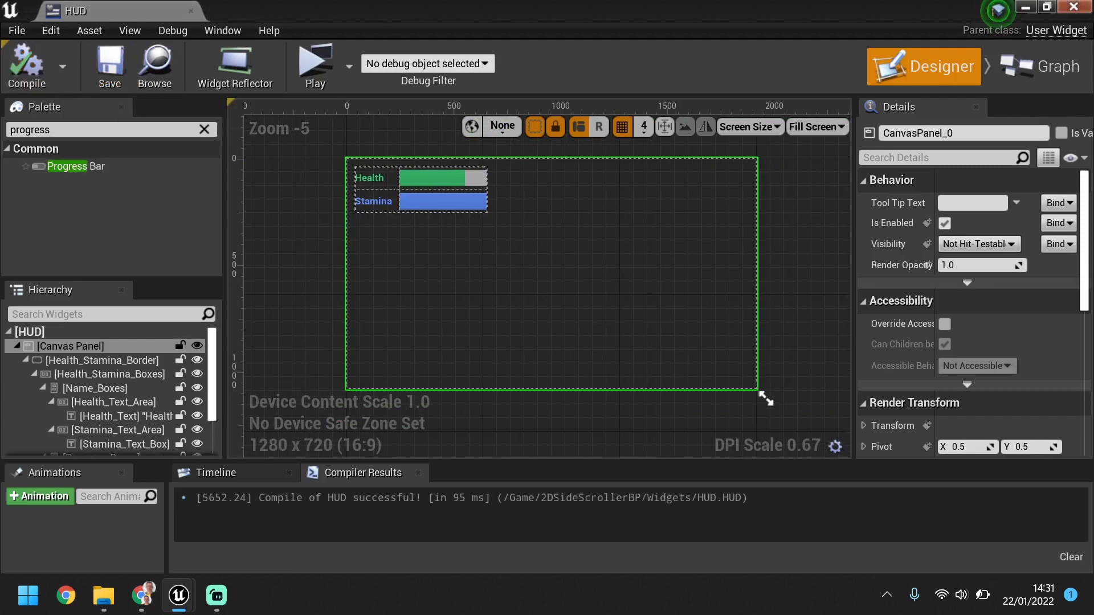
pyautogui.hotkey('alt', 'Tab')
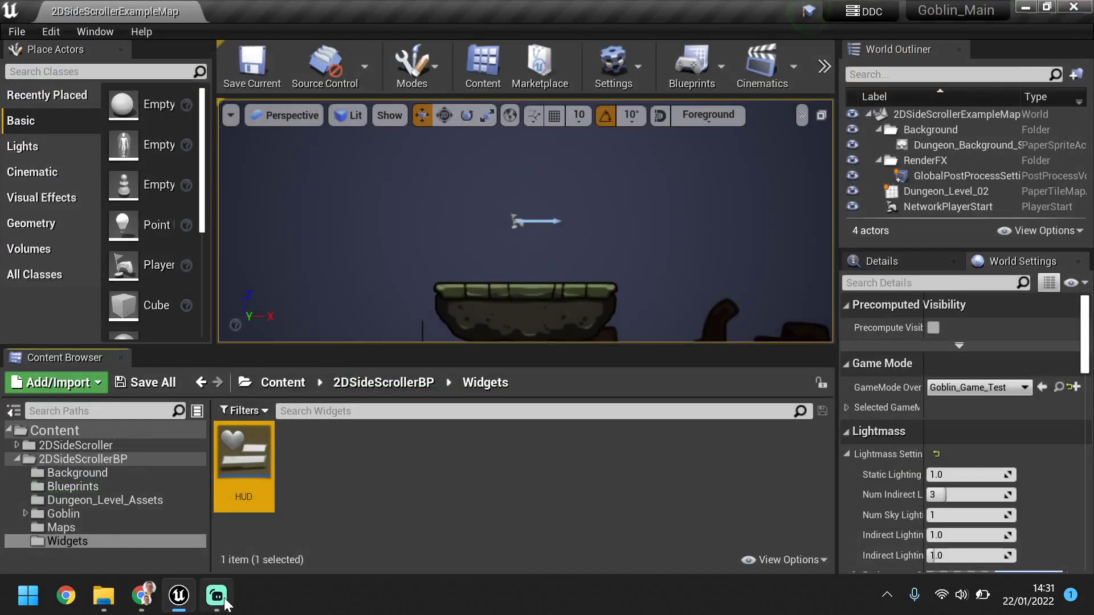